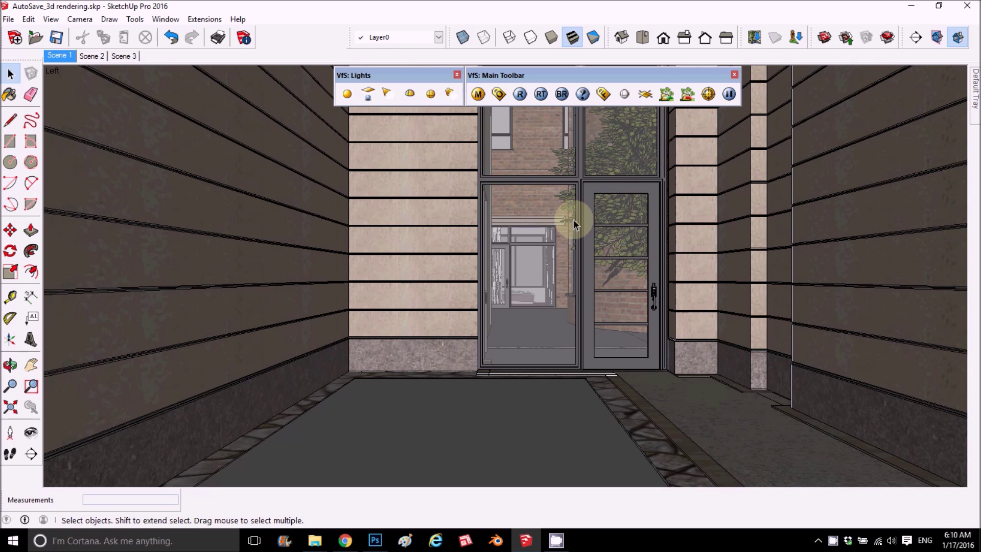
Examine the driveway model from several angles, including the red car, the lift platform and the glazed entrance door
scroll(512, 249, "down", 8)
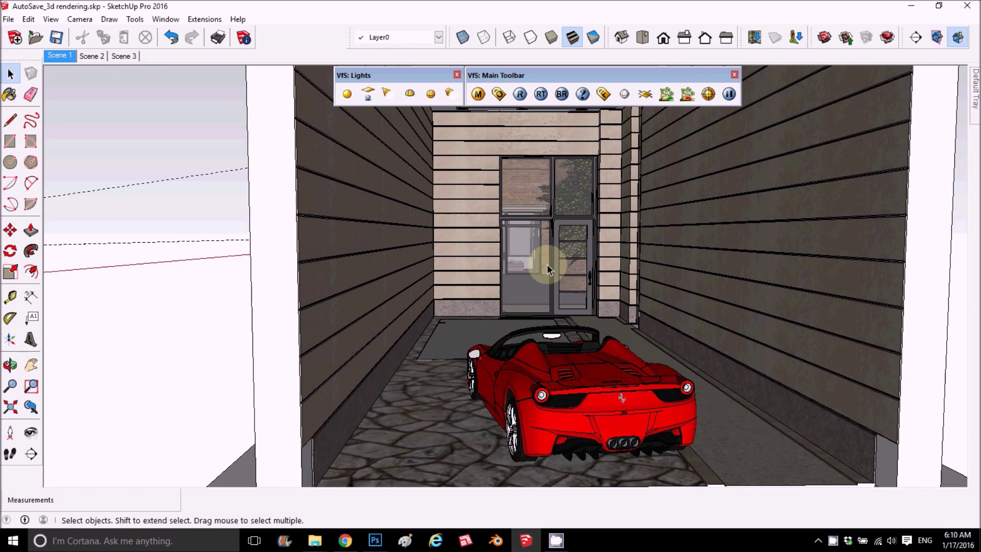
middle_click_drag(581, 373, 587, 412)
scroll(547, 277, "down", 3)
scroll(543, 268, "up", 3)
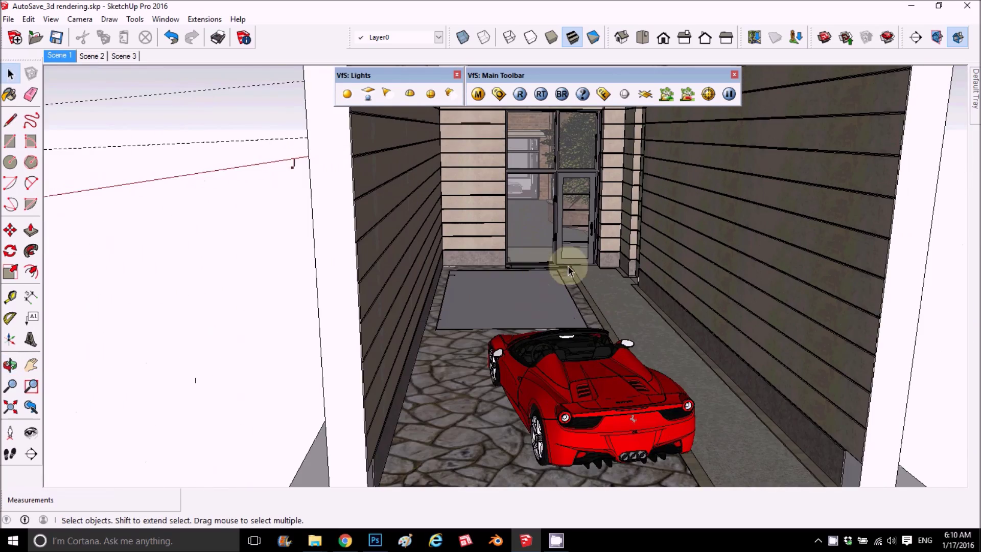
scroll(525, 219, "up", 3)
scroll(526, 164, "up", 2)
scroll(526, 165, "up", 6)
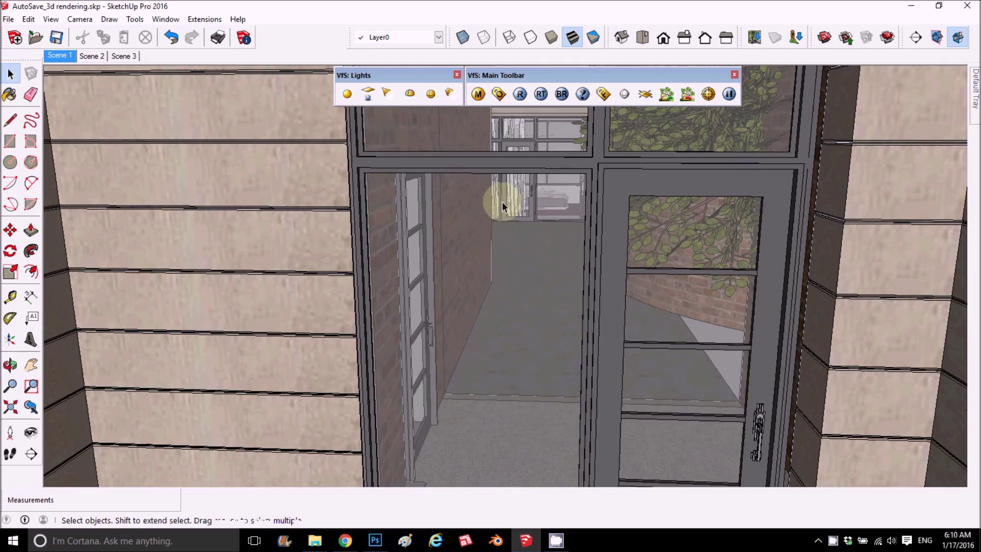
middle_click_drag(477, 240, 468, 199)
scroll(472, 201, "down", 6)
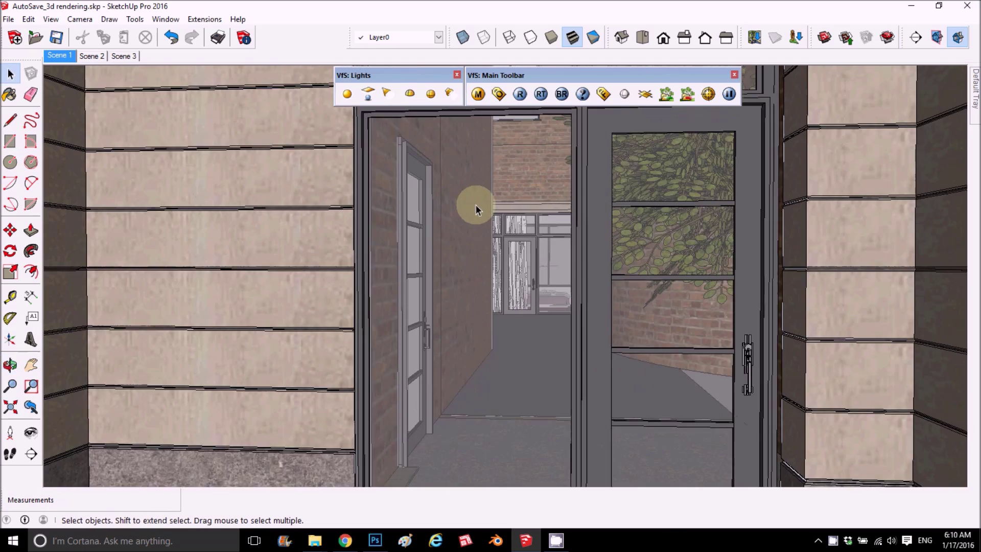
scroll(606, 246, "down", 1)
scroll(606, 247, "down", 1)
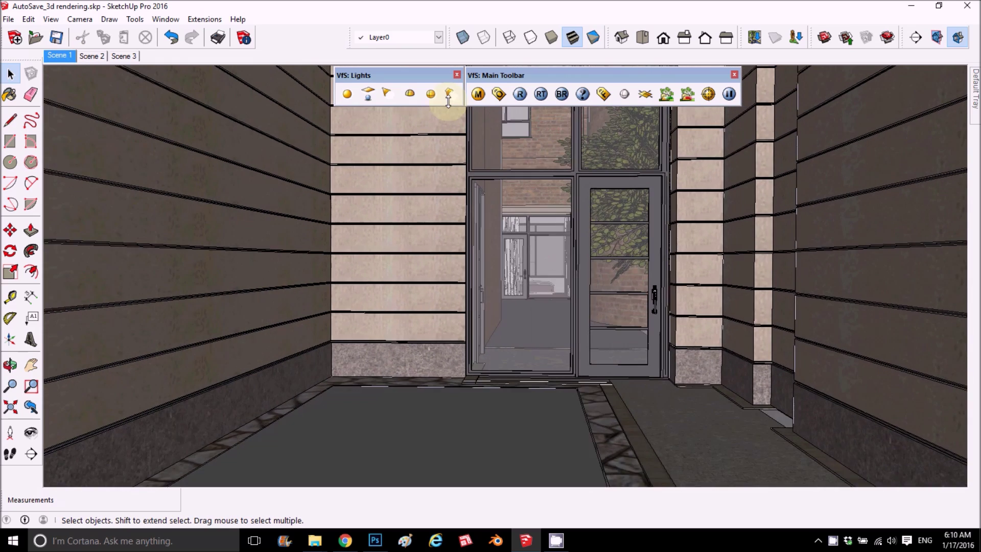
In the V-Ray options, choose the Interior preset category and its 05_VeryHigh quality preset
left_click(499, 95)
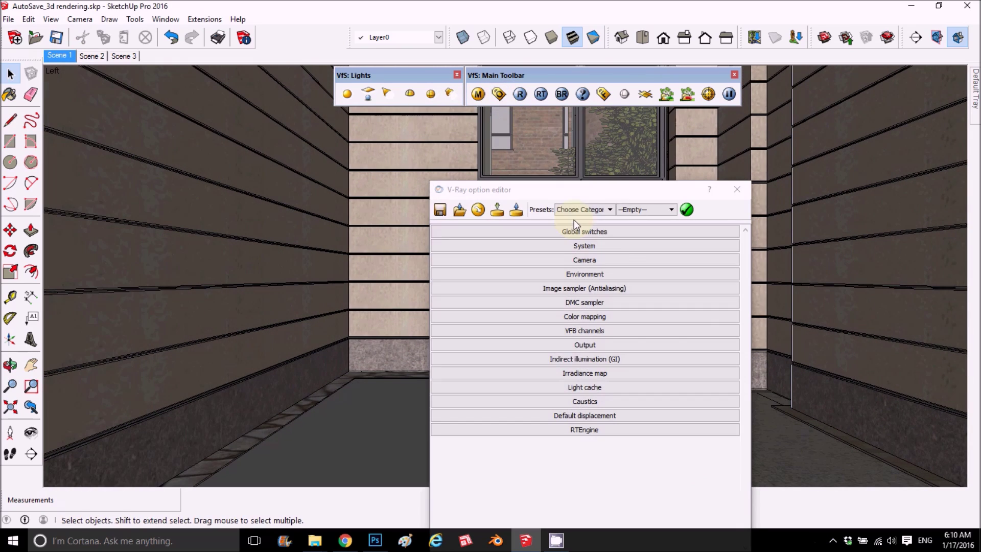
left_click(610, 209)
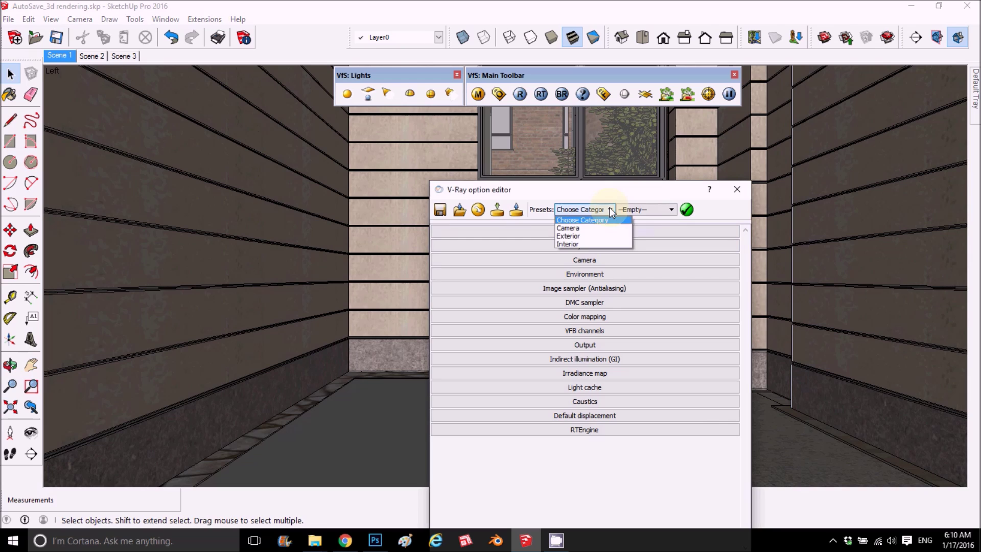
left_click(587, 238)
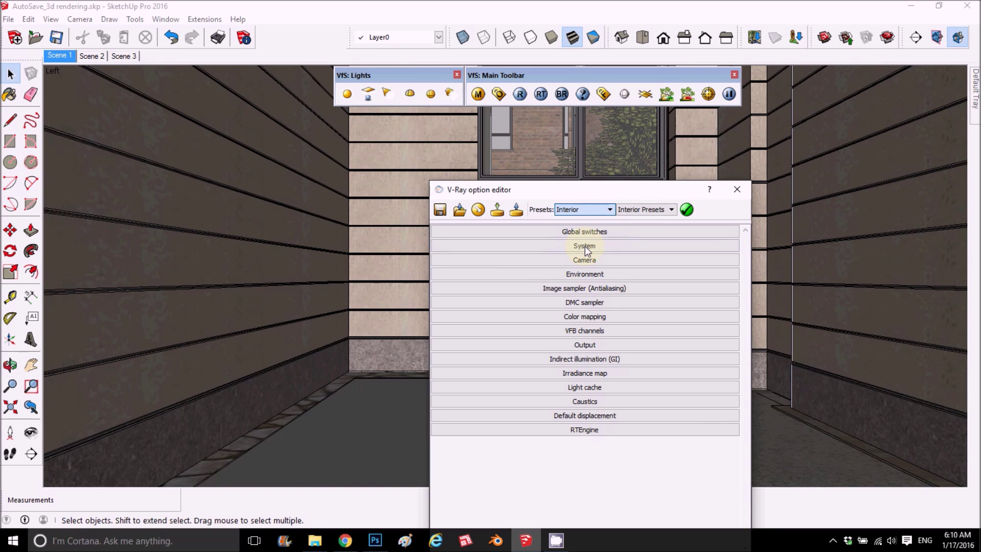
left_click(642, 209)
left_click(648, 260)
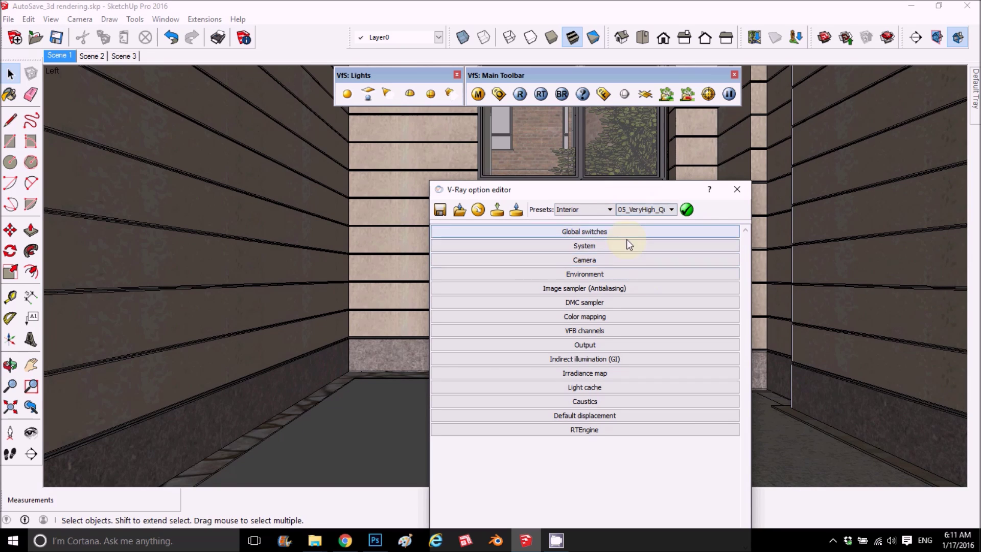
Examine the V-Ray render output size and the indirect illumination settings
left_click(598, 345)
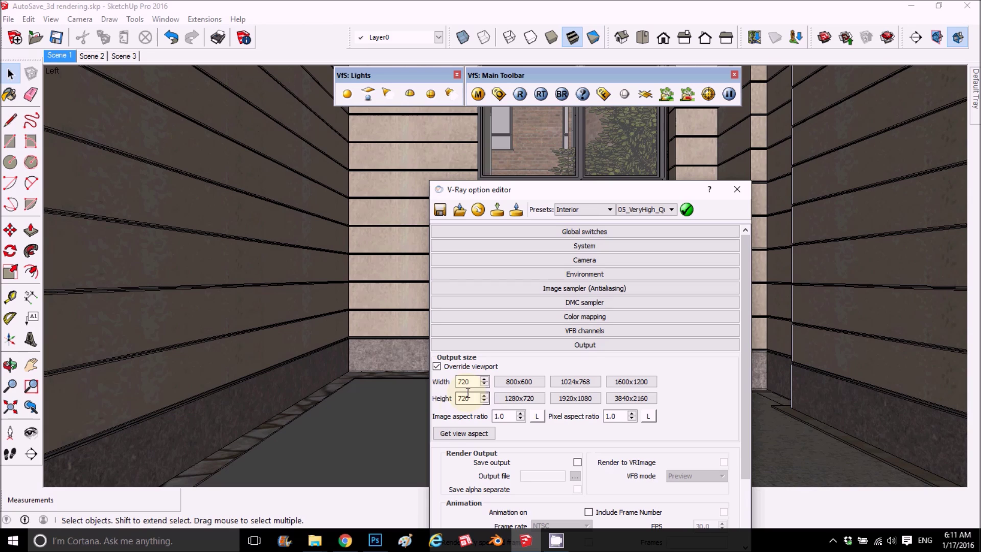
left_click(568, 351)
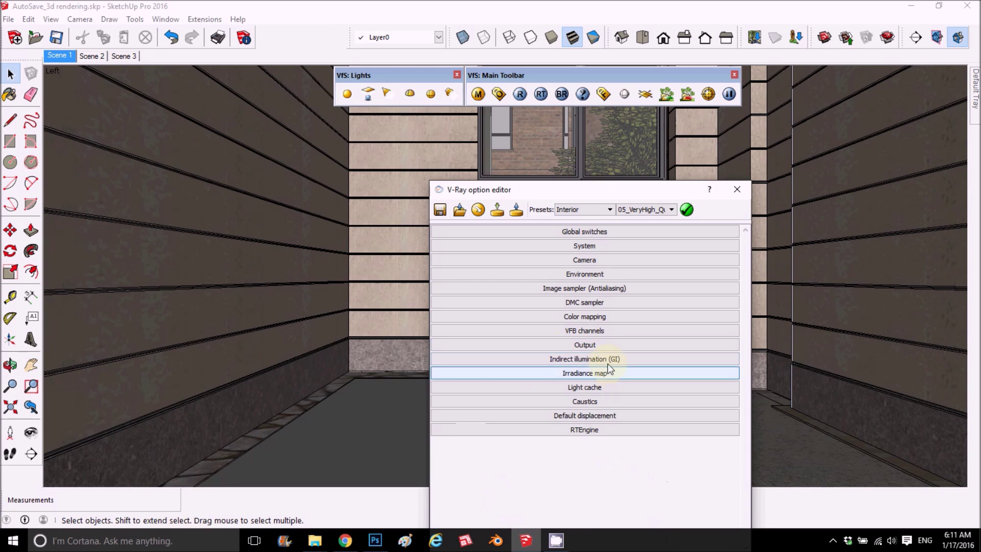
left_click(594, 360)
left_click(645, 358)
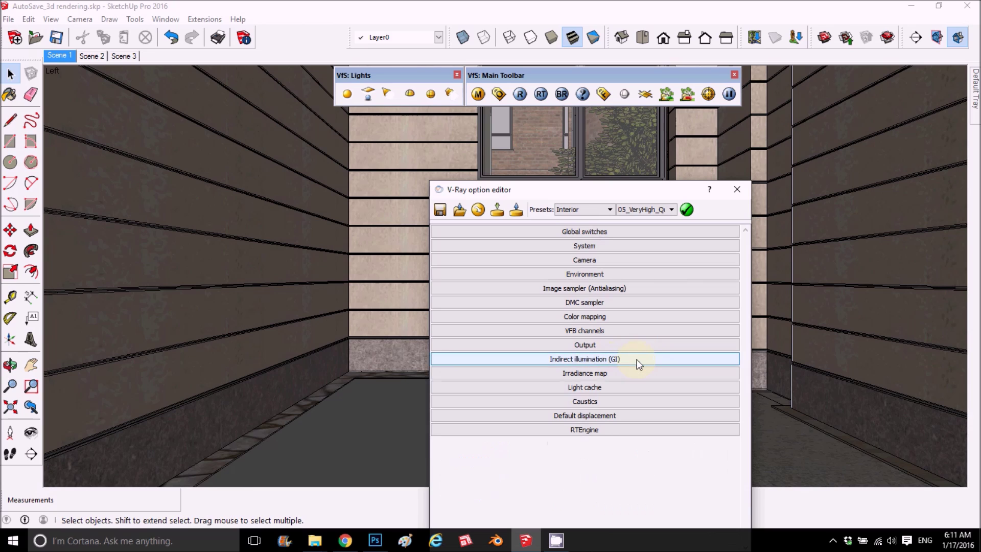
Inspect the texture map assigned to the GI skylight in the environment settings and close the V-Ray option editor
left_click(581, 273)
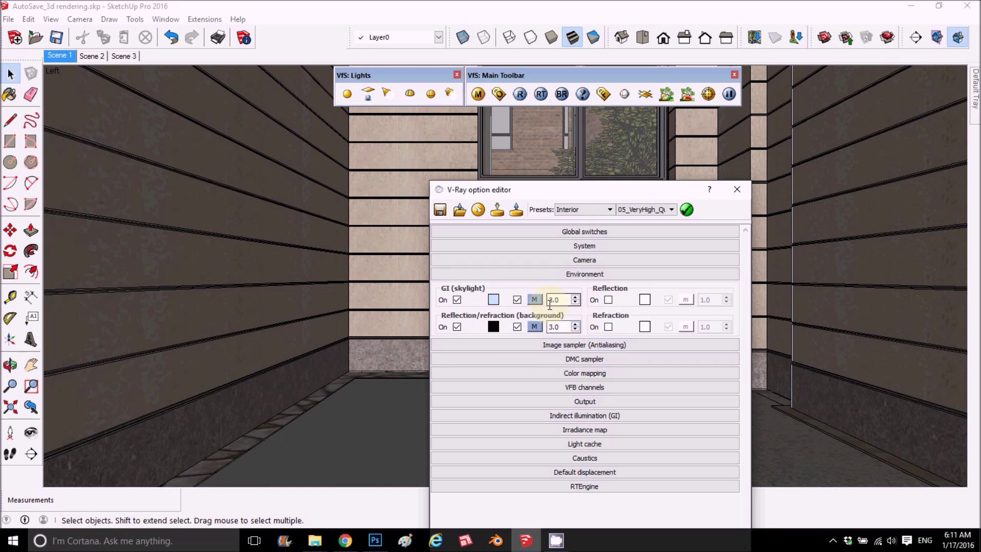
left_click(535, 299)
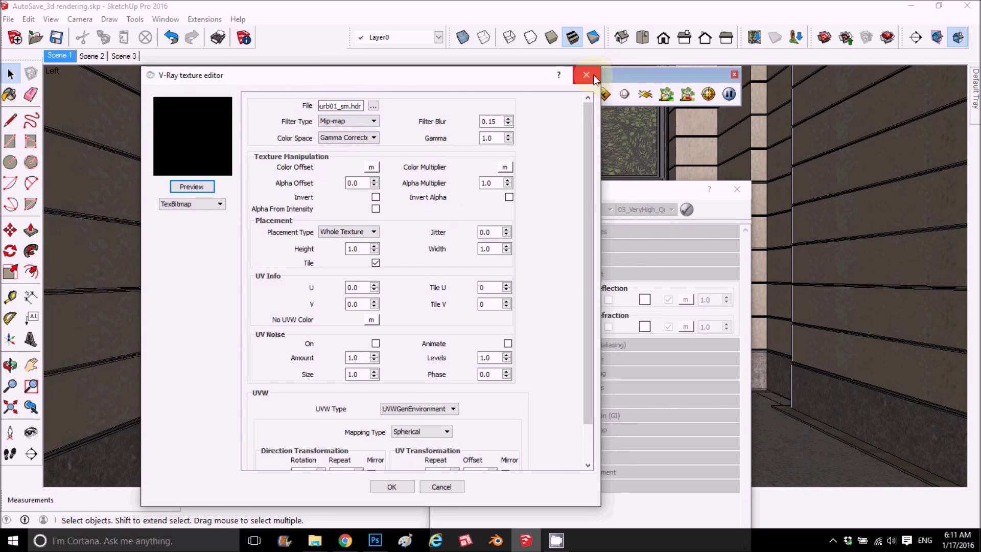
left_click(586, 74)
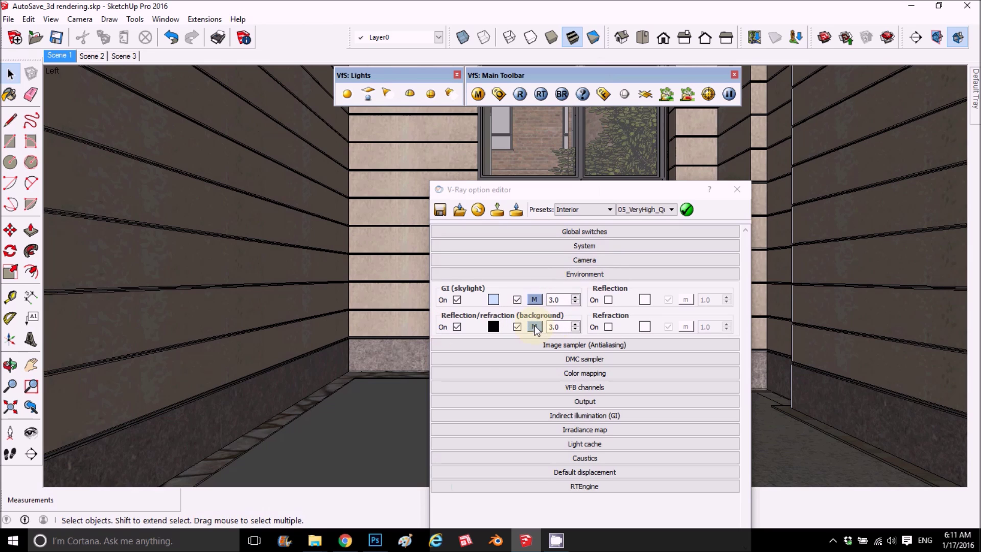
left_click(738, 188)
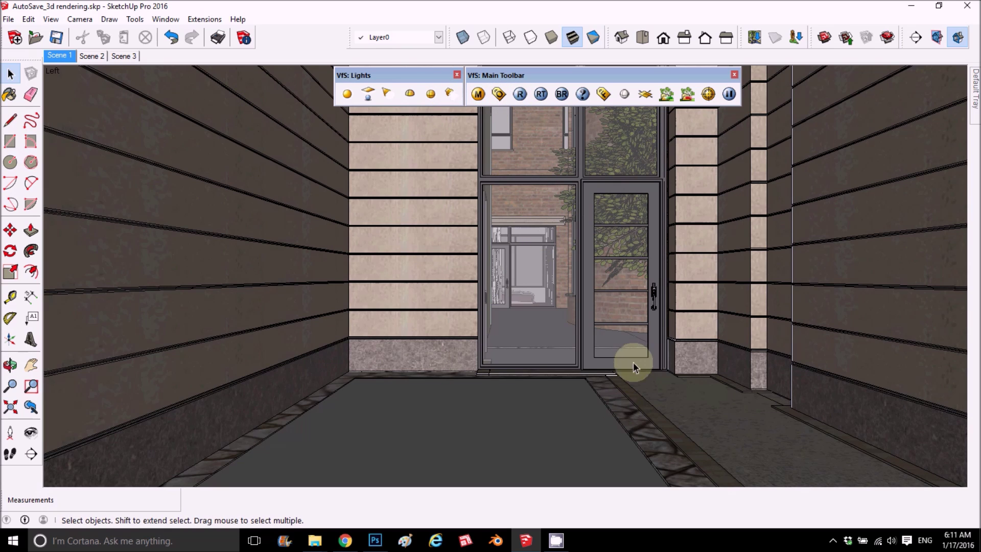
Select the grouped car and lift in the driveway and restore the Scene 1 camera view
left_click(574, 391)
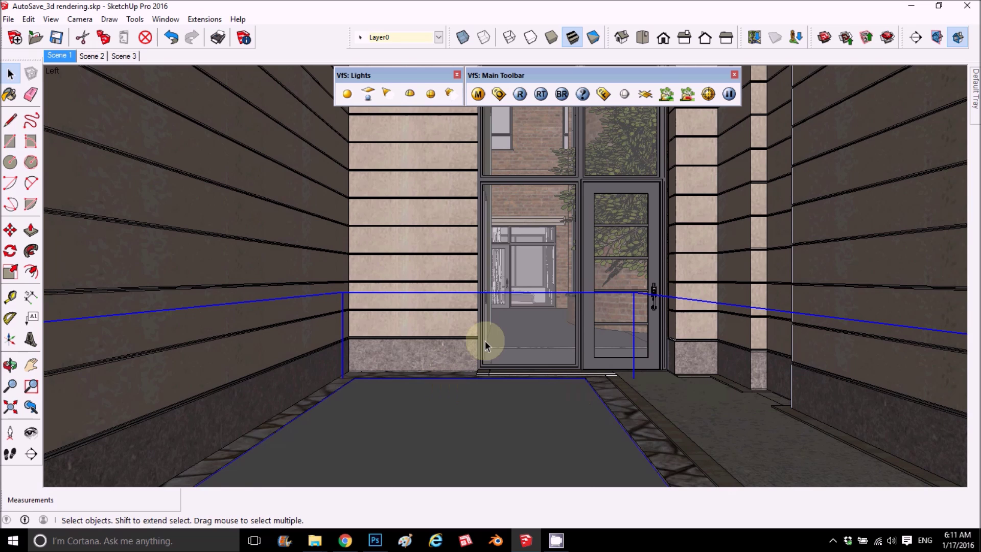
middle_click_drag(736, 372, 591, 354)
scroll(574, 324, "down", 8)
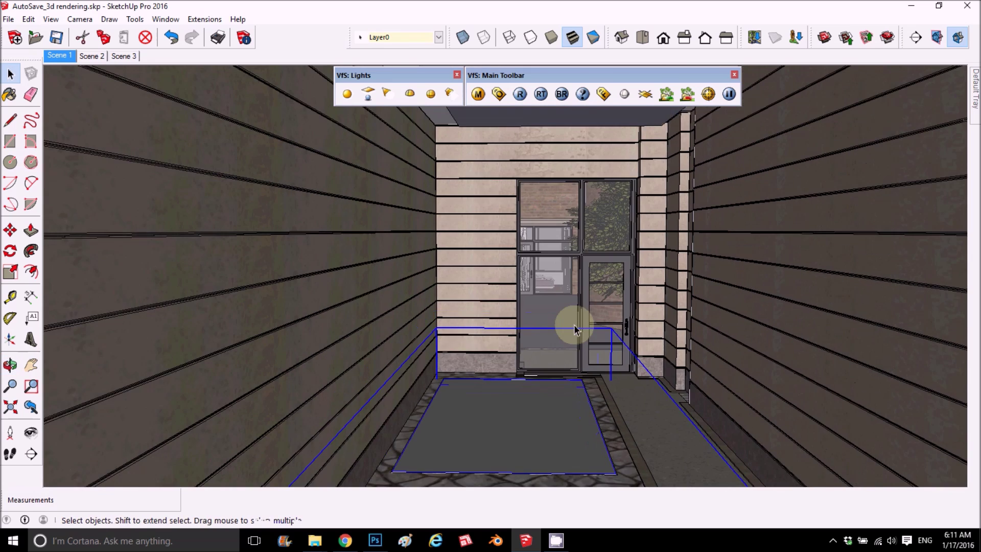
scroll(564, 403, "up", 4)
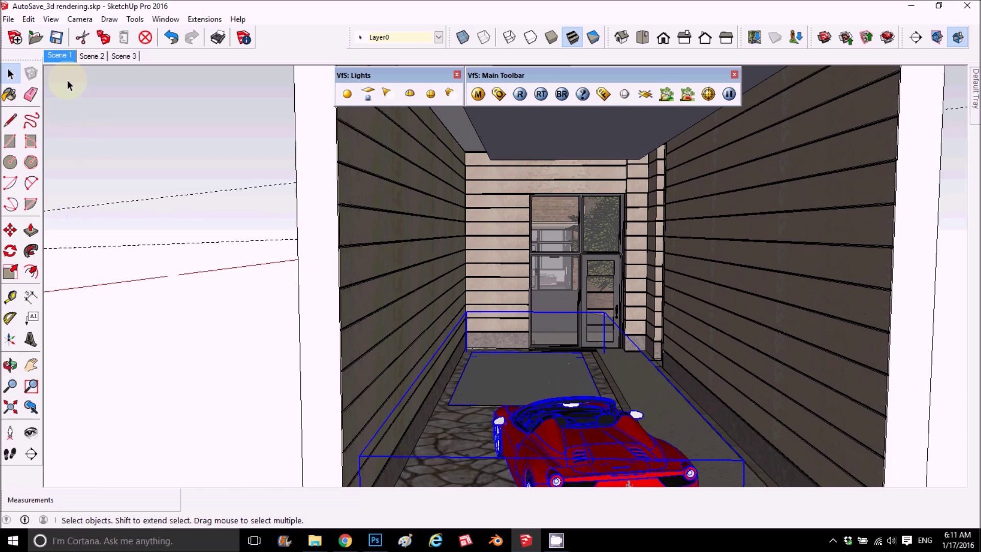
left_click(59, 56)
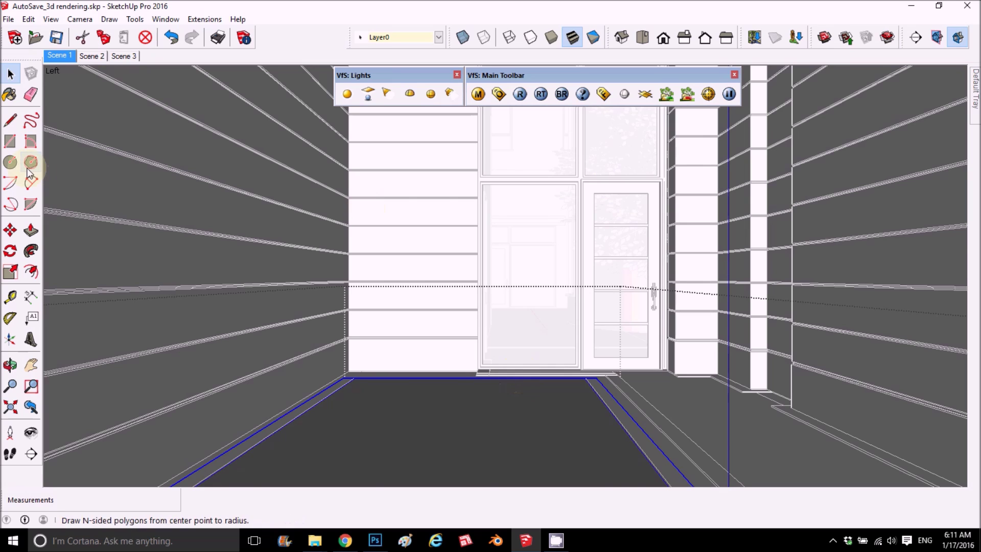
Move the lift platform straight up out of the driveway in 12-inch increments
left_click(11, 231)
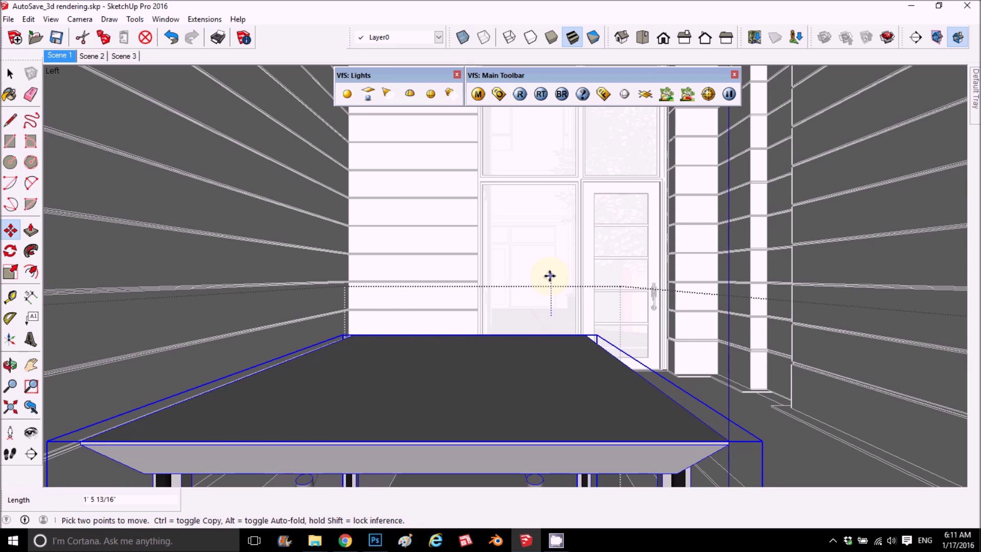
type("12")
key("Return")
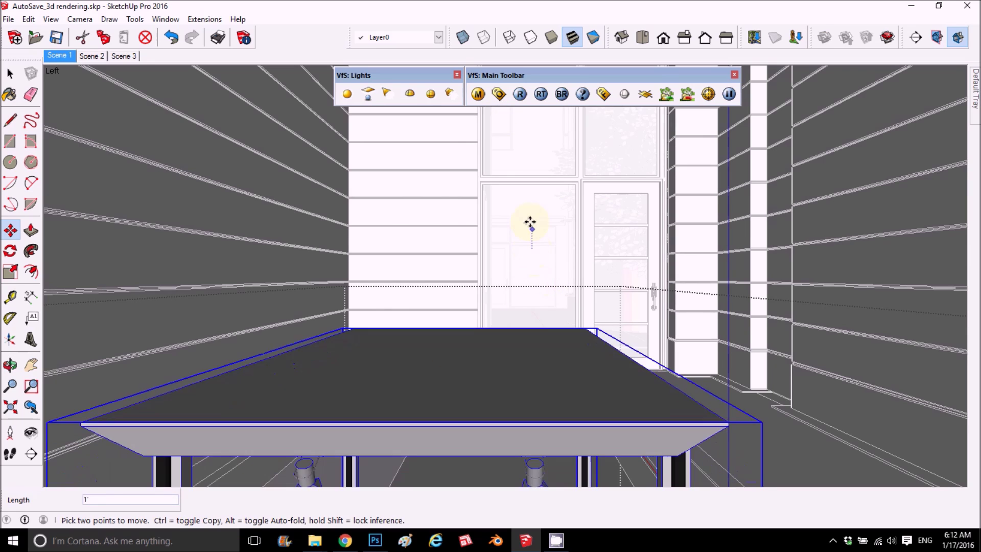
key("ctrl+z")
type("12")
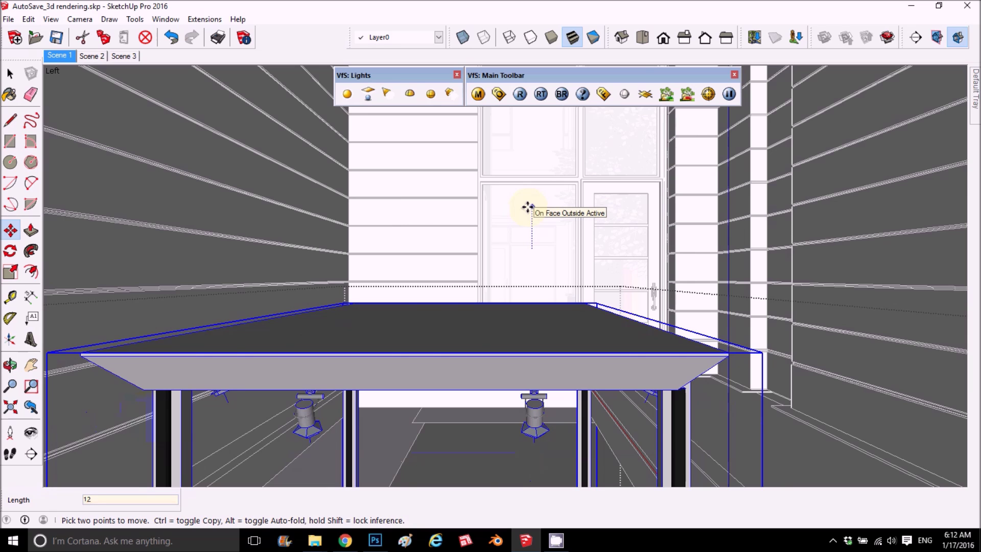
key("Return")
scroll(562, 214, "down", 6)
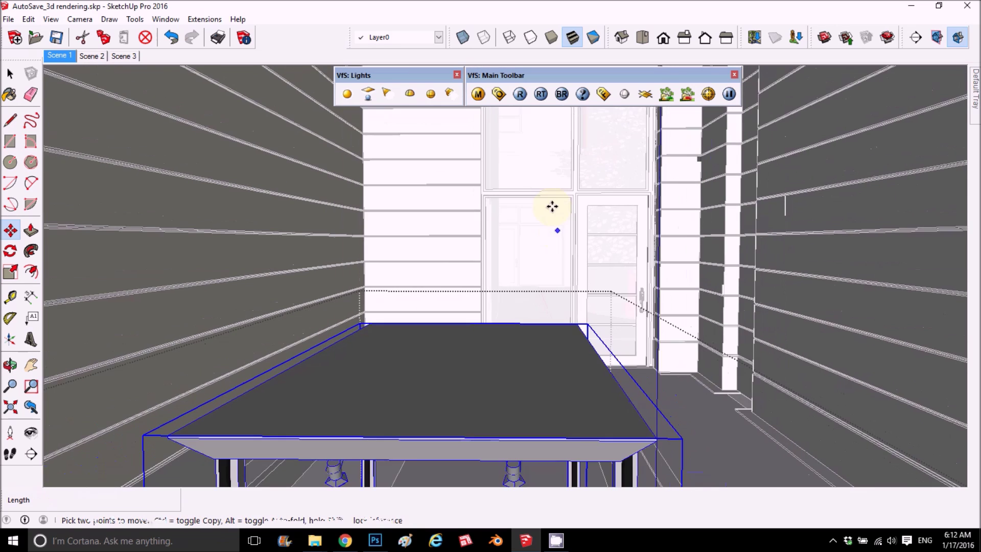
middle_click_drag(635, 318, 598, 366)
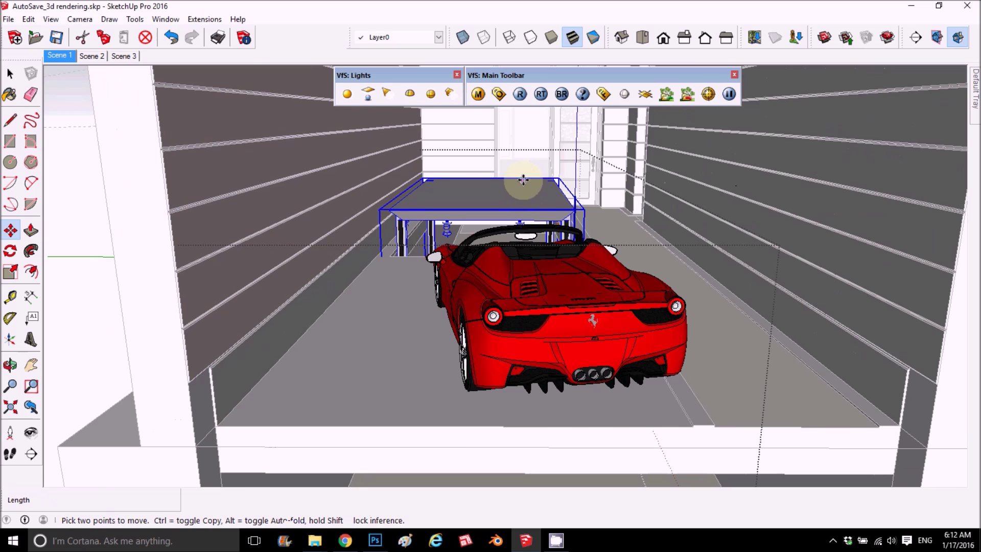
key("space")
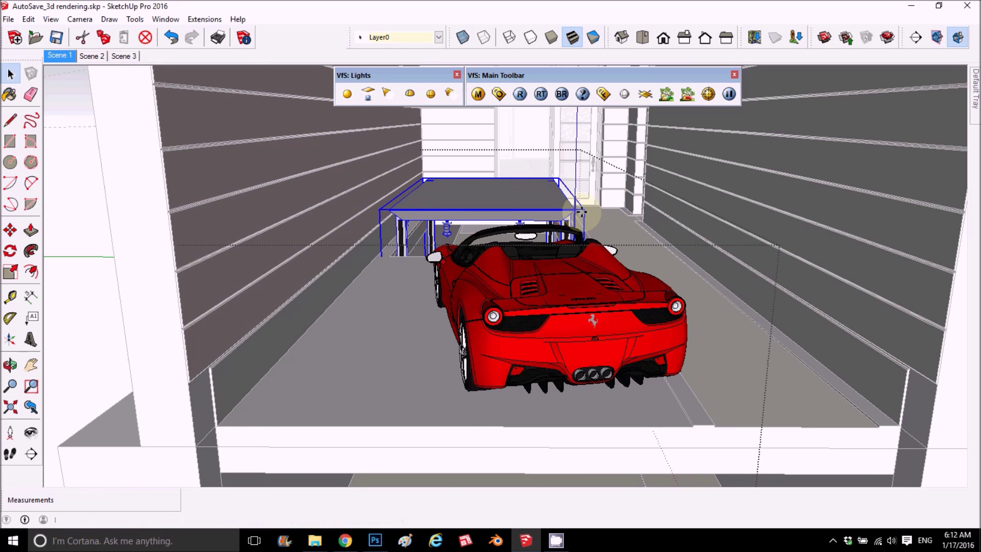
Select the red car and examine its position behind the raised lift platform
left_click(552, 255)
scroll(541, 164, "up", 3)
middle_click_drag(565, 143, 449, 313)
middle_click_drag(490, 225, 499, 247)
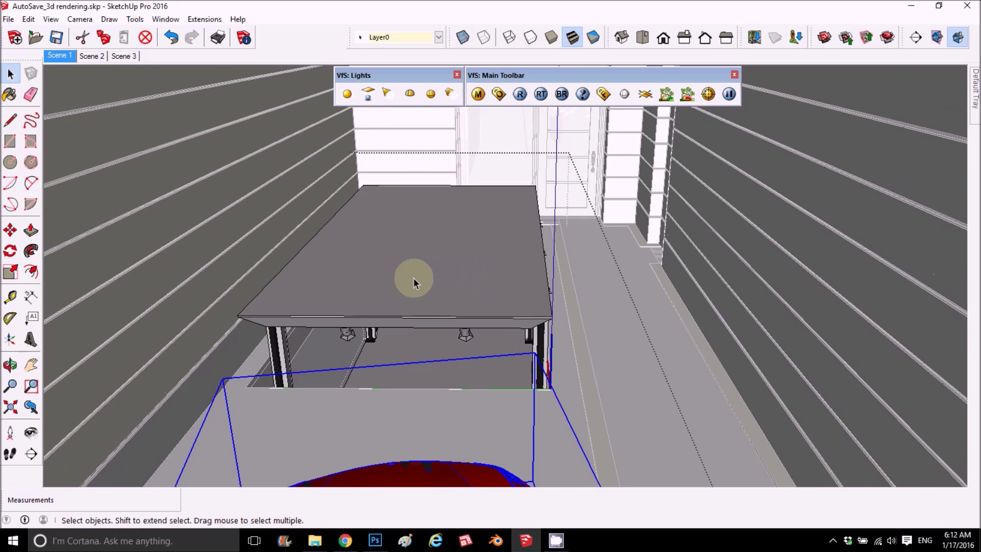
middle_click_drag(436, 245, 471, 313)
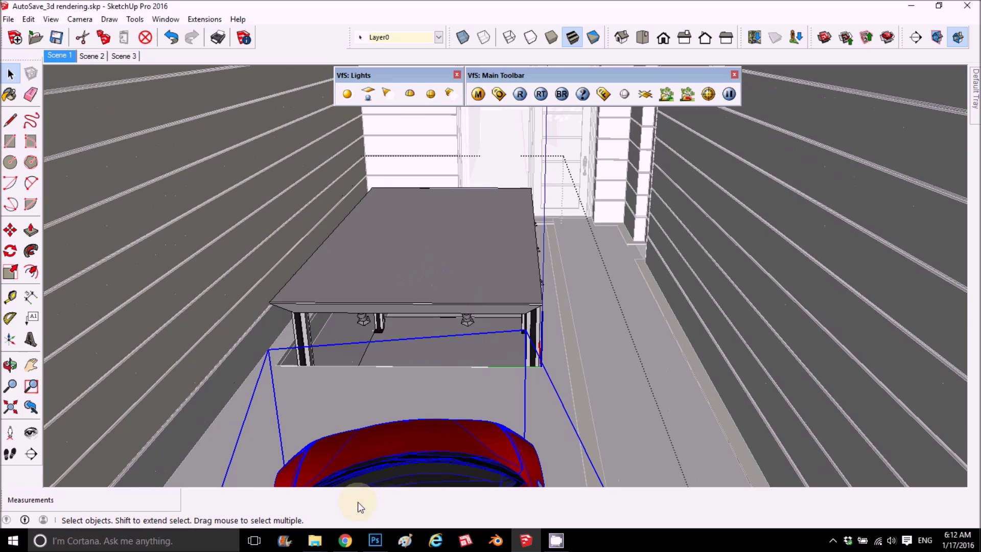
middle_click_drag(554, 329, 525, 291)
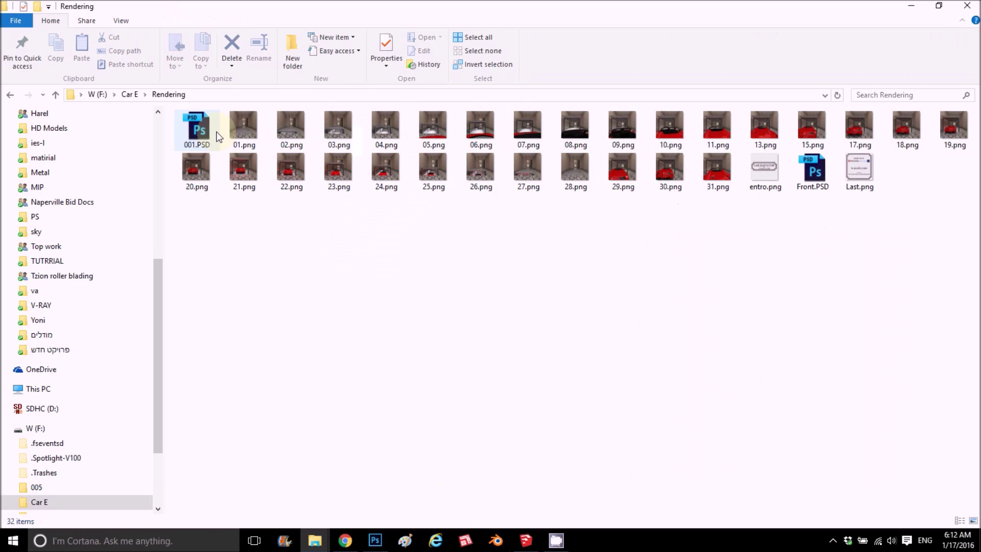
Open 01.png from the Rendering folder in Photos and browse the rendered frames through 28.png
double_click(249, 132)
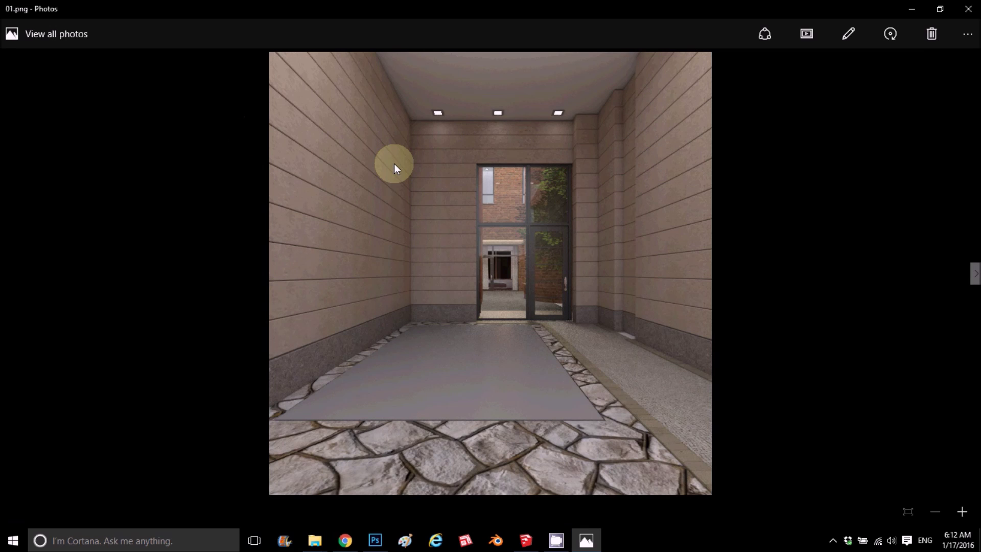
key("Right")
key("Right")
key("Right")
key("Right")
key("Right")
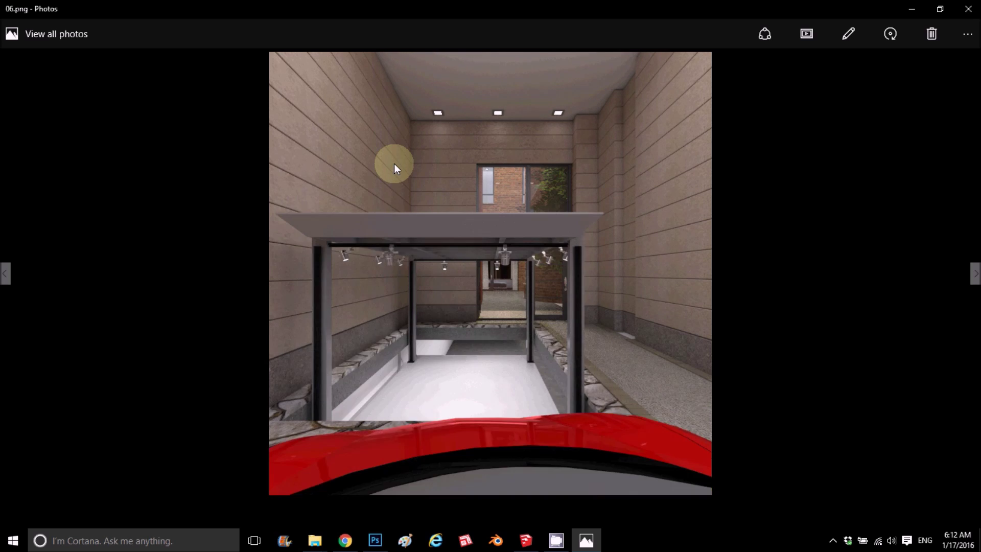
key("Right")
key("Right")
key("Right")
key("Right")
key("Right")
key("Right")
key("Right")
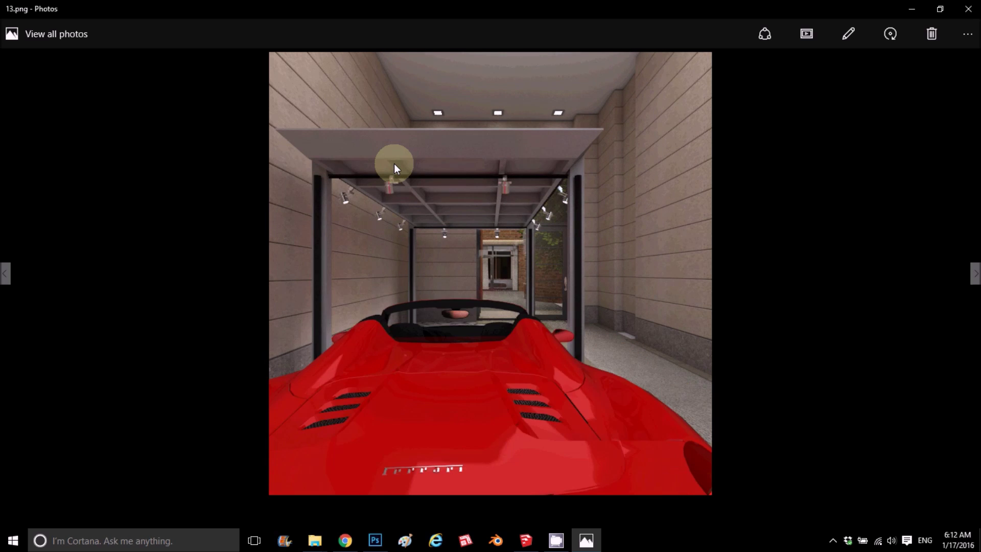
key("Right")
key("Right")
key("Right")
key("Right")
key("Right")
key("Right")
key("Right")
key("Right")
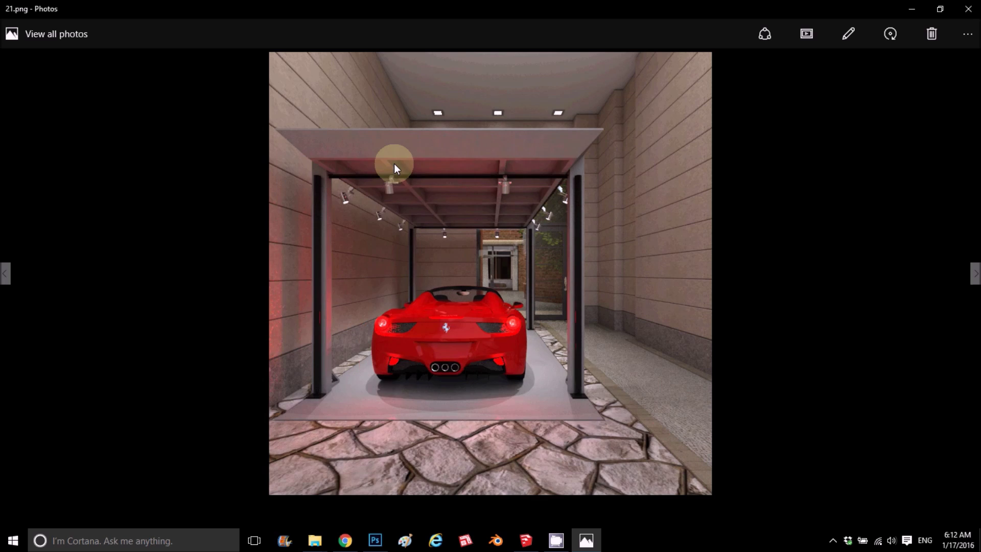
key("Right")
key("Right")
key("Right")
key("Right")
key("Right")
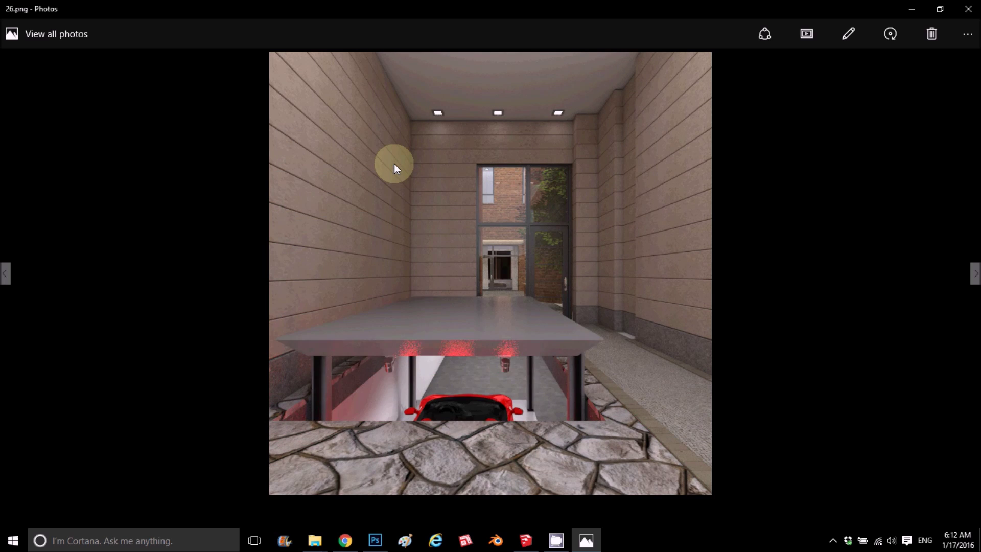
key("Right")
key("Right")
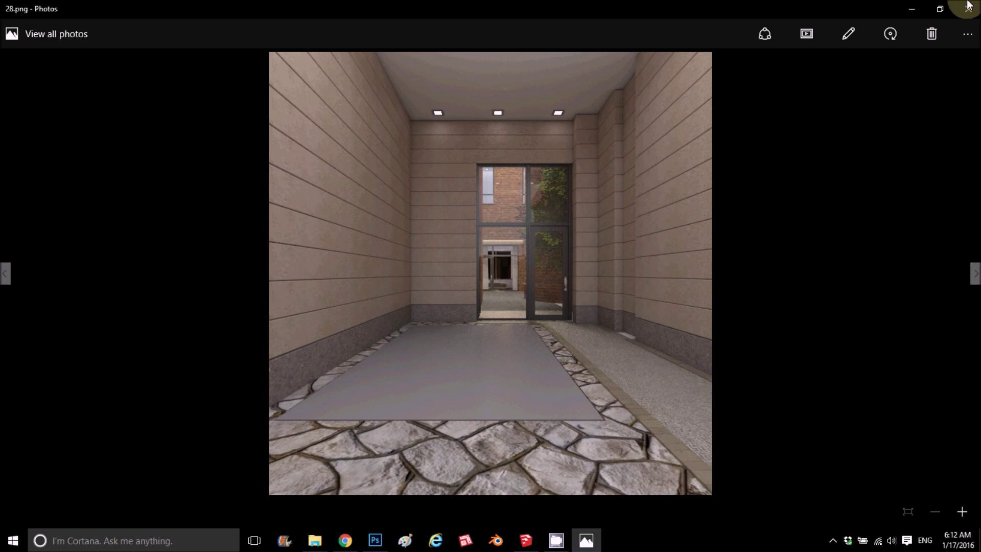
Browse the rendered frames backward from 28.png to 20.png and compare the car in 20.png and 21.png
key("Left")
key("Left")
key("Left")
key("Left")
key("Left")
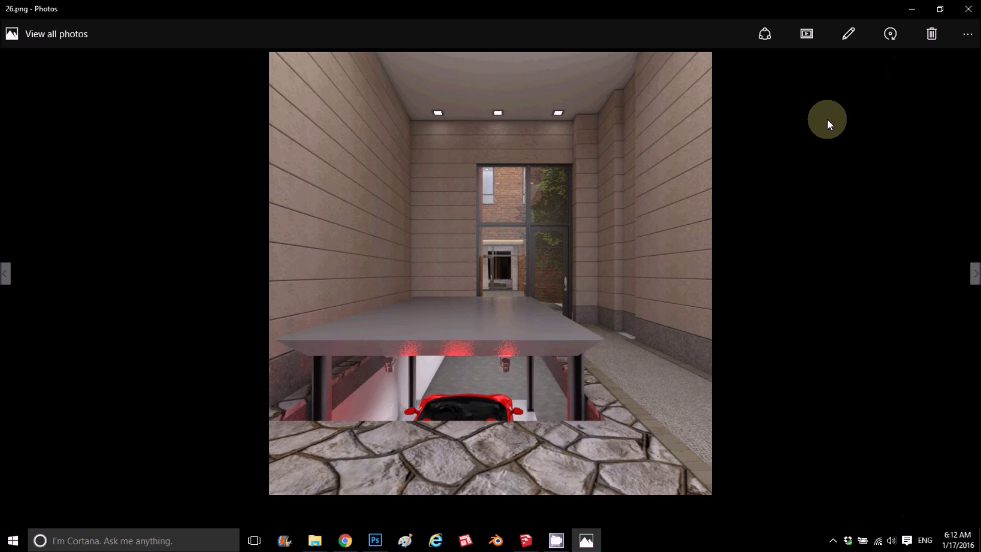
key("Left")
key("Left")
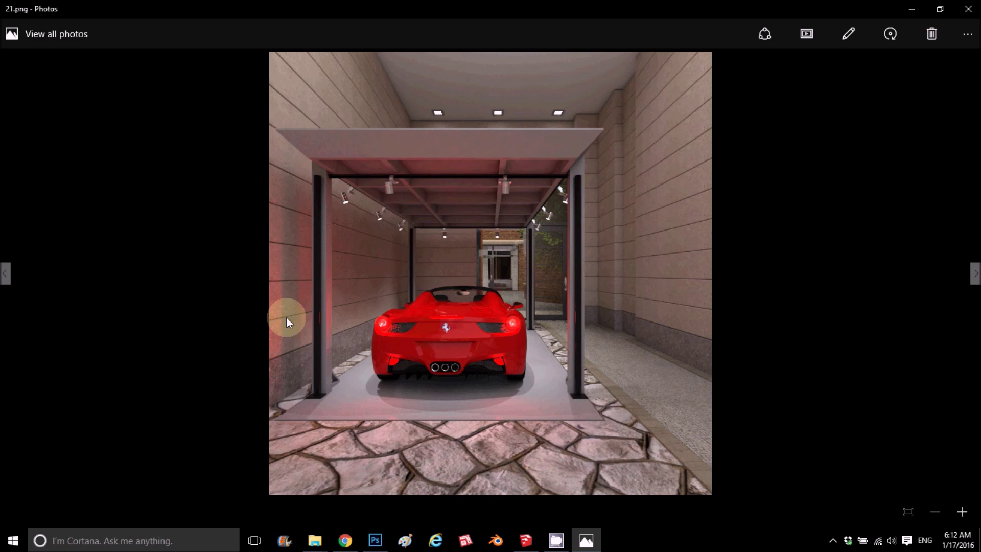
key("Left")
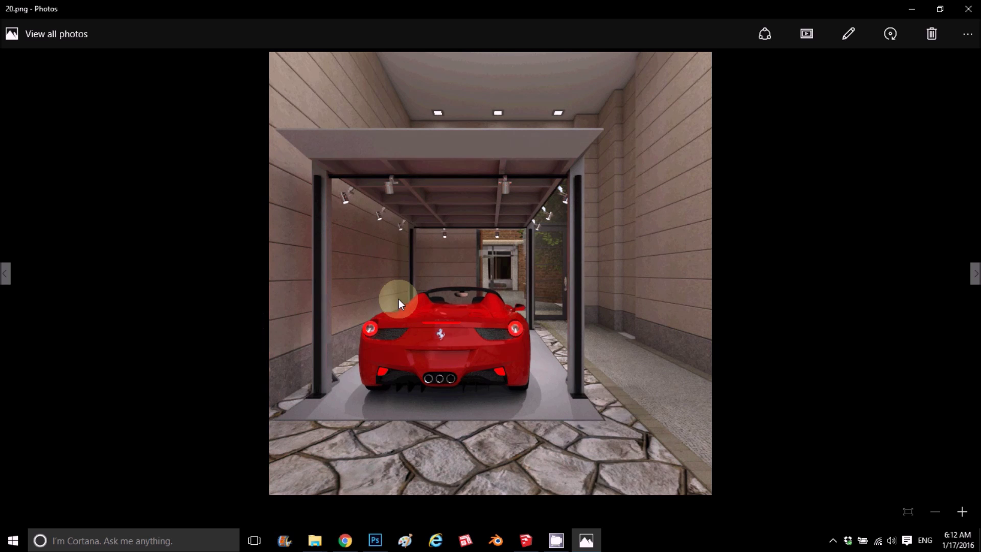
key("Right")
key("Left")
key("Right")
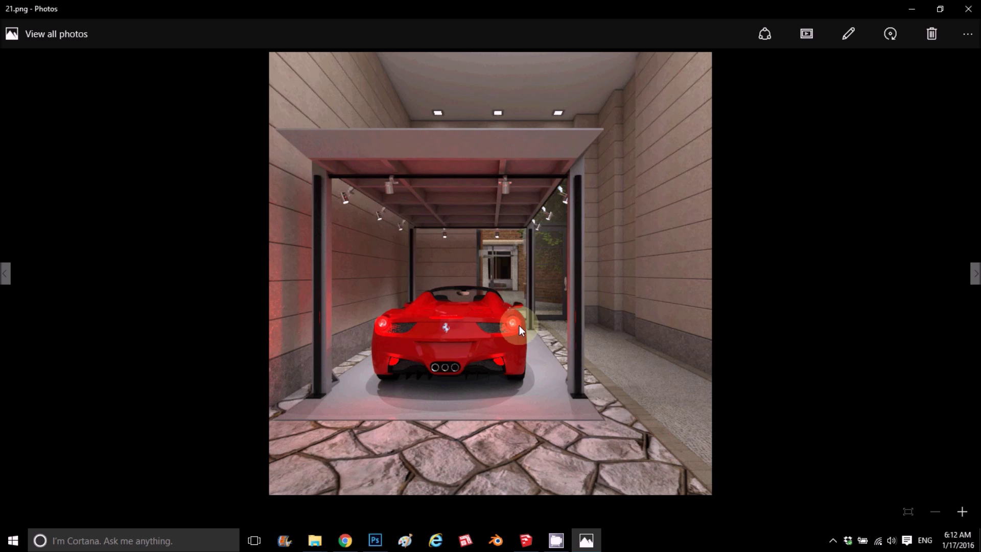
Browse the frames forward from 21.png to 28.png and close the image viewer
key("Right")
key("Right")
key("Right")
key("Right")
key("Right")
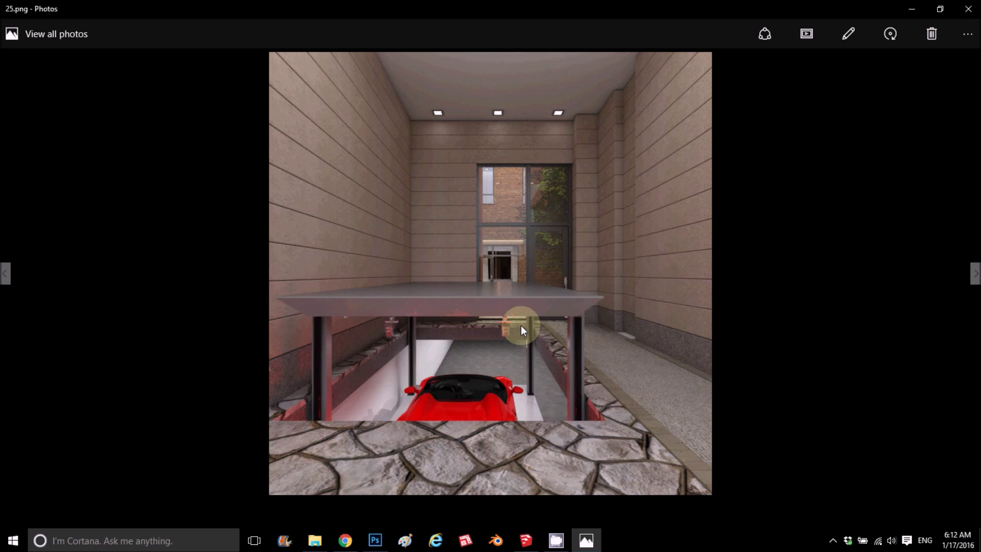
key("Right")
key("Right")
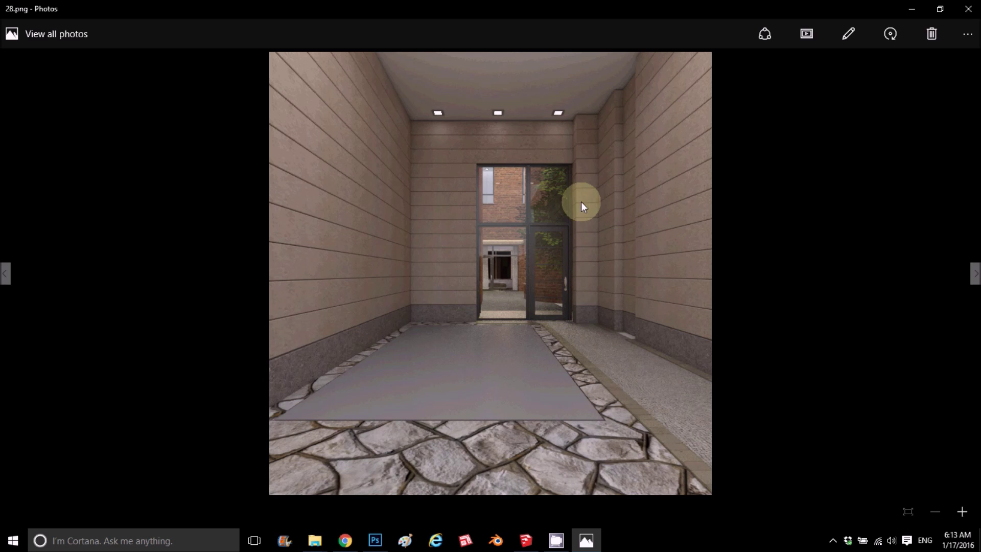
left_click(968, 9)
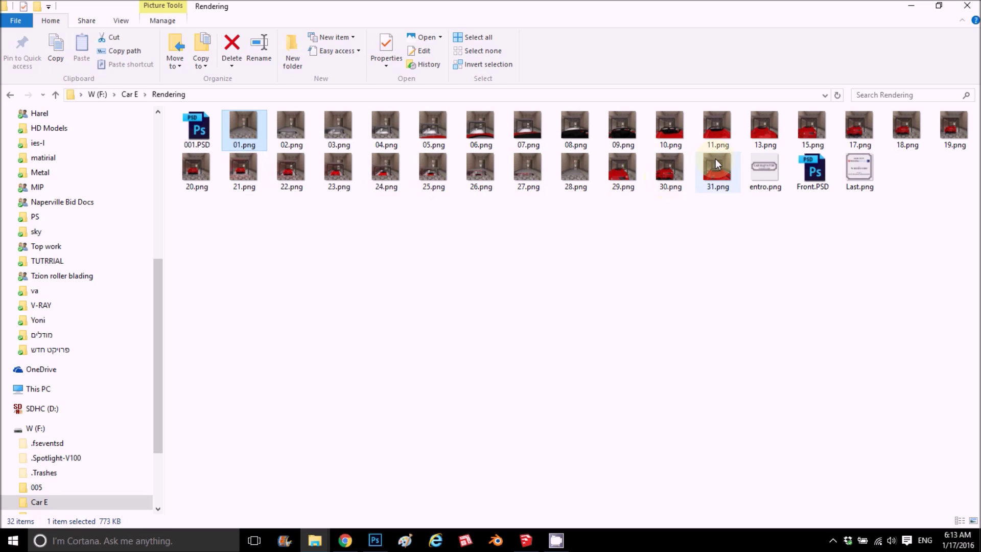
View the title cards entro.png and Last.png from the Rendering folder
double_click(773, 172)
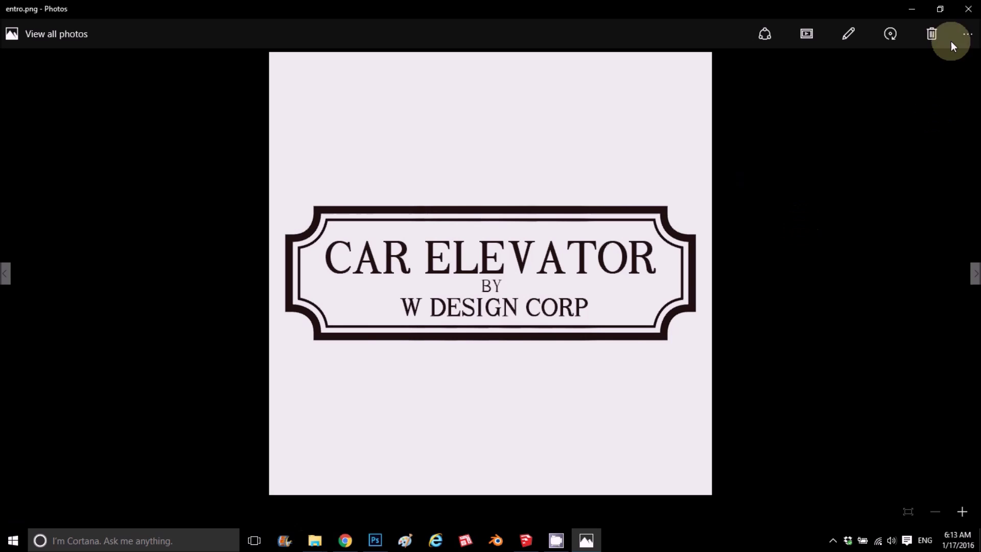
left_click(967, 9)
double_click(859, 169)
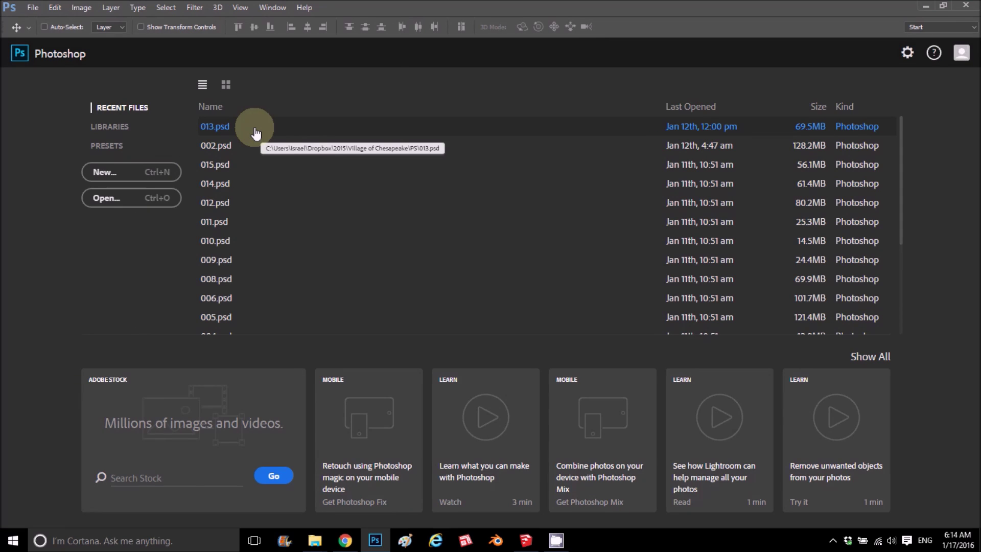
Create a new 720 × 720 pixel Photoshop document at 300 pixels/inch in RGB with a white background
left_click(155, 173)
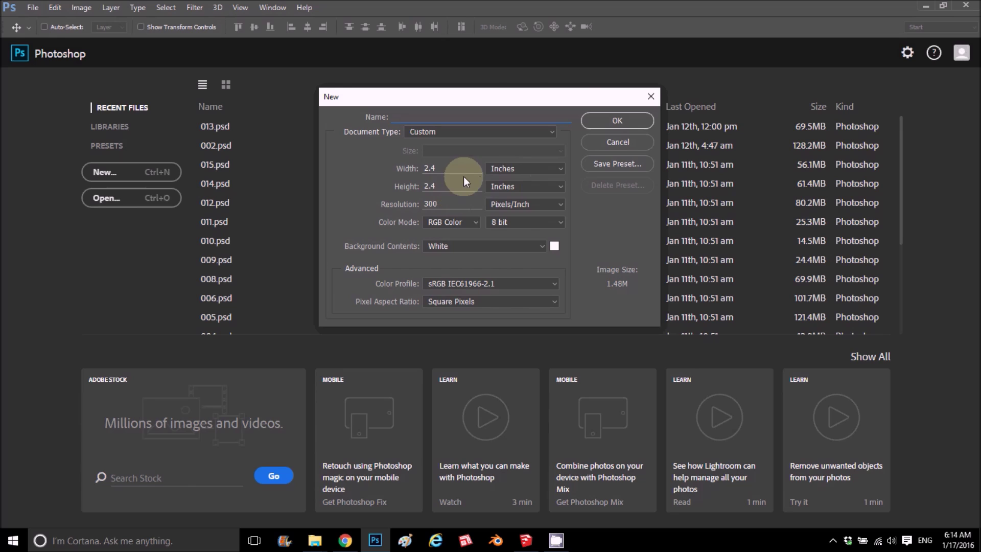
left_click(501, 169)
left_click(500, 180)
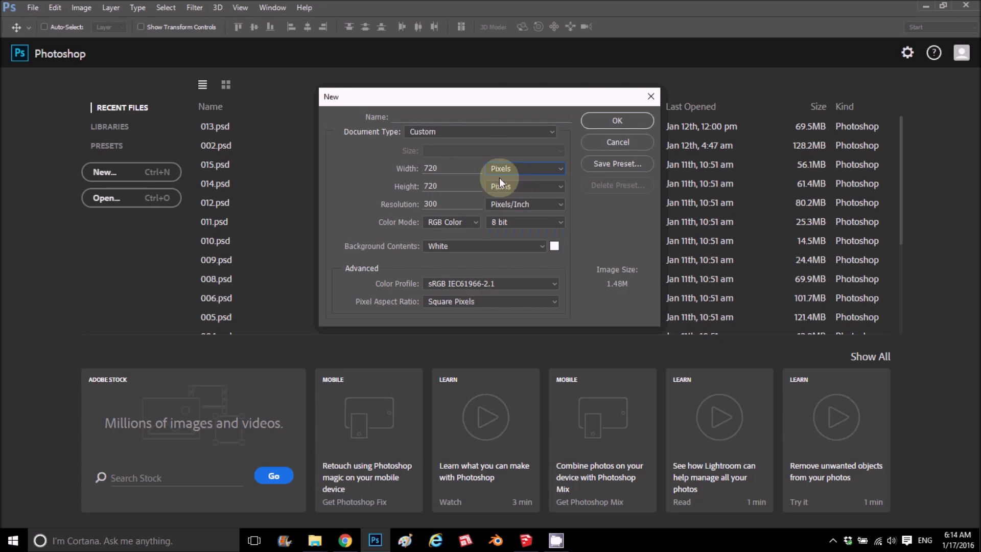
left_click(438, 169)
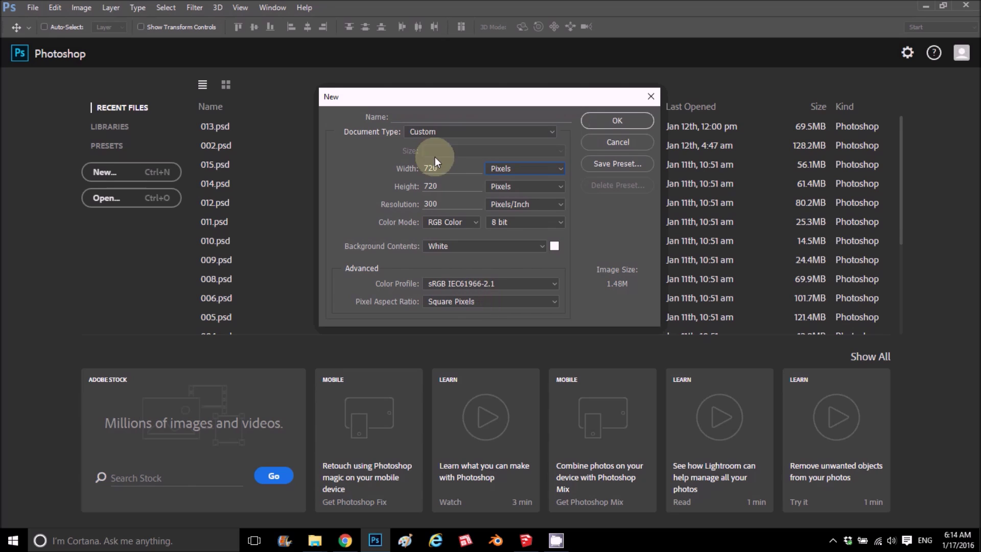
left_click(601, 121)
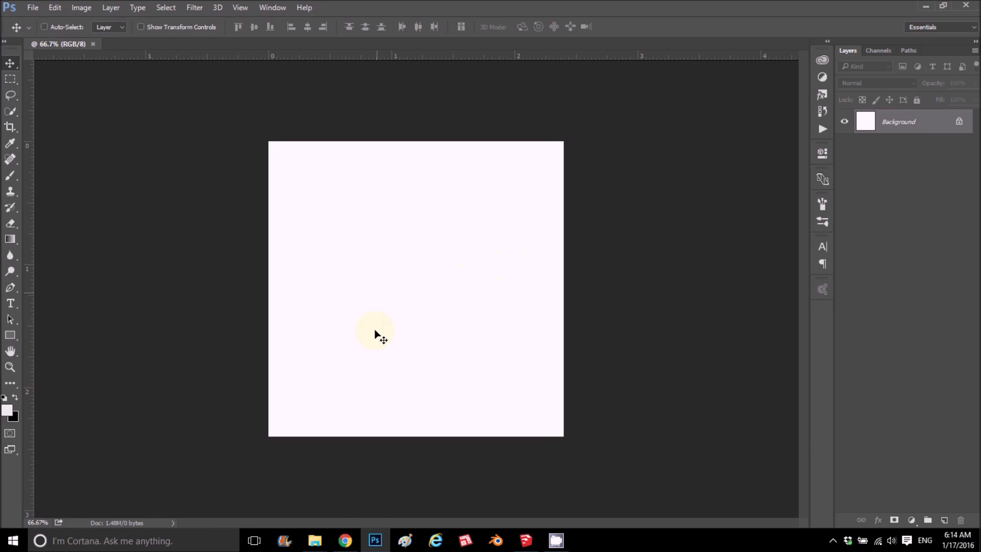
Select the frames 01.png through 28.png in the Rendering folder and place them into the blank Photoshop document
mouse_move(314, 540)
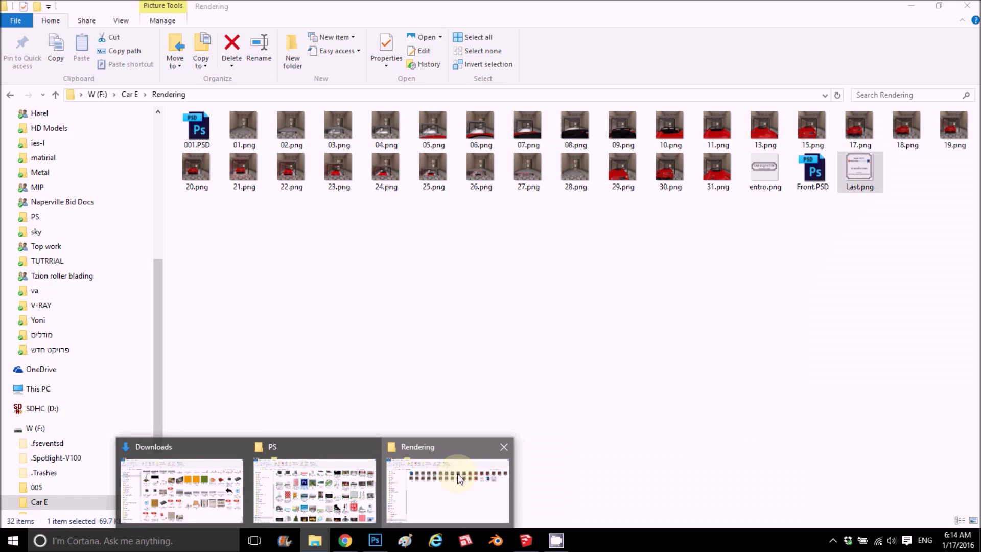
left_click(460, 479)
left_click(231, 134)
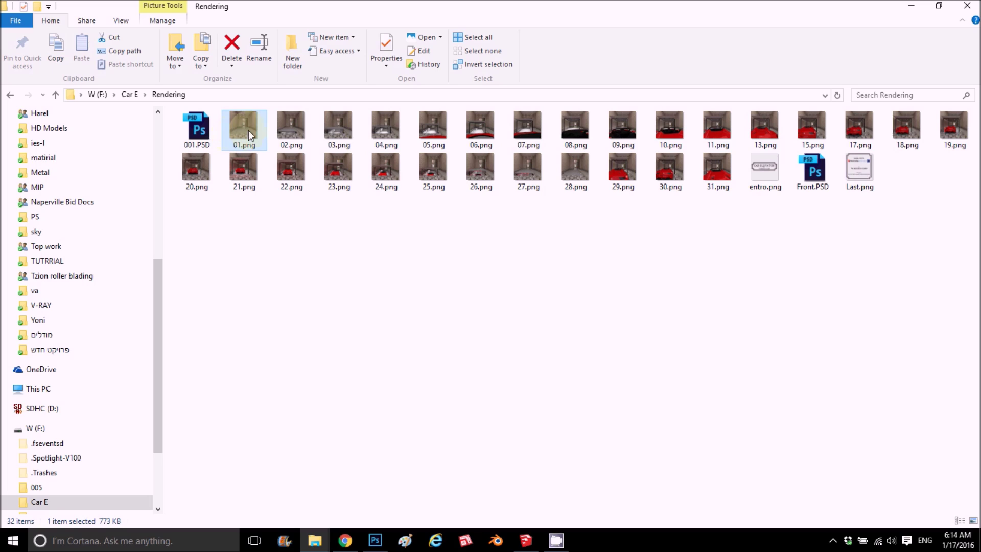
left_click(584, 170)
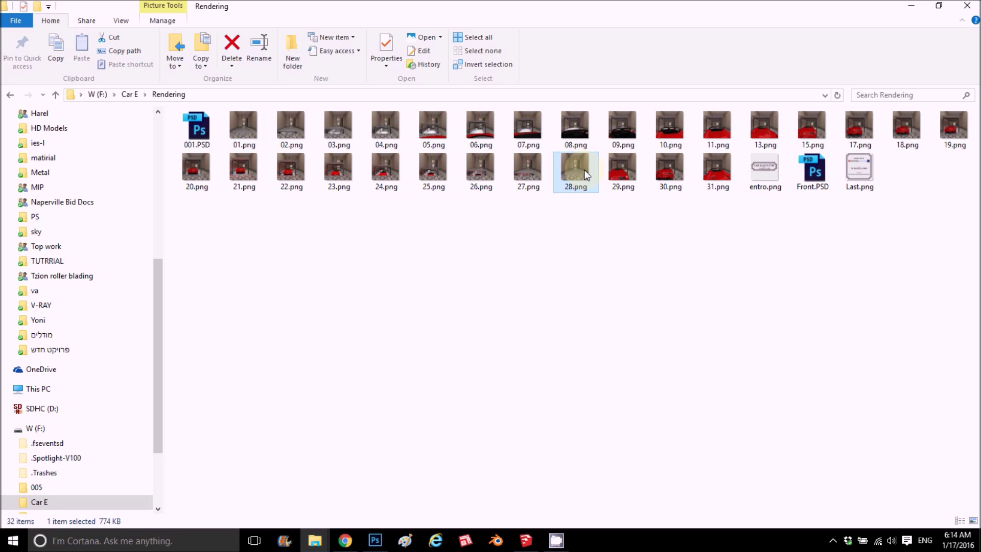
left_click(572, 175)
left_click(243, 122, "shift")
left_click_drag(244, 121, 385, 362)
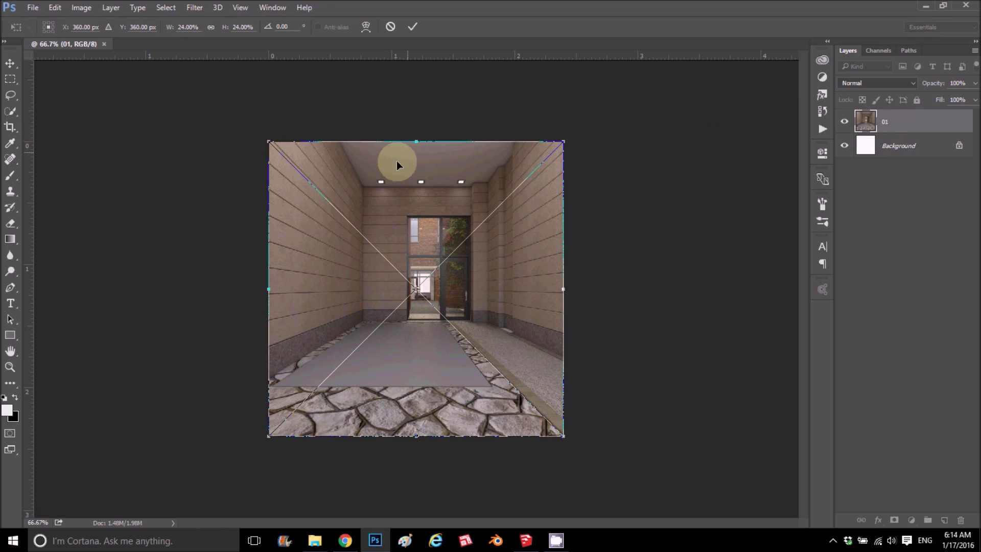
Accept each placed frame at its default size so that frames 01 through 28 become separate layers
key("Return")
key("Return")
key("Return")
key("Return")
key("Return")
key("Return")
key("Return")
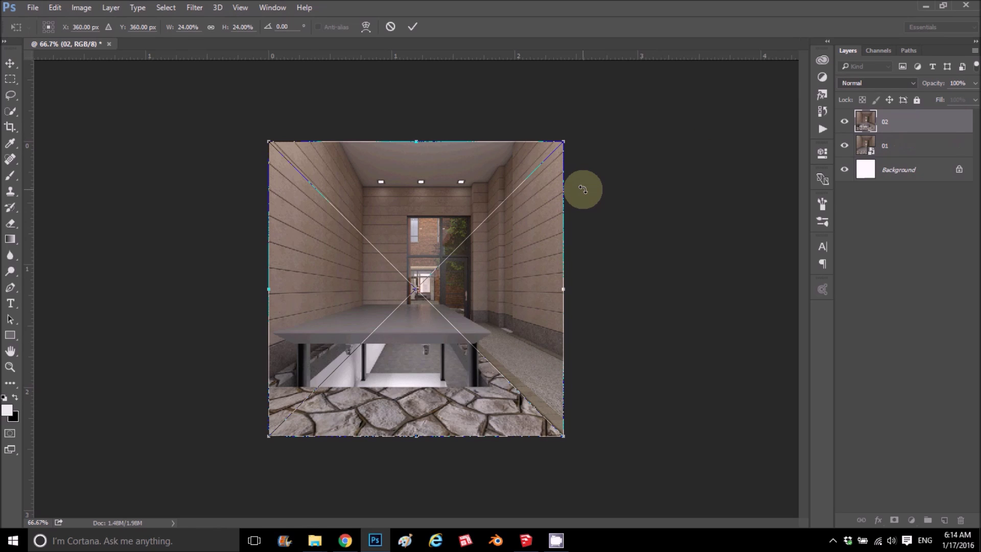
key("Return")
key("Return")
key("Return")
key("Return")
key("Return")
key("Return")
key("Return")
key("Return")
key("Return")
key("Return")
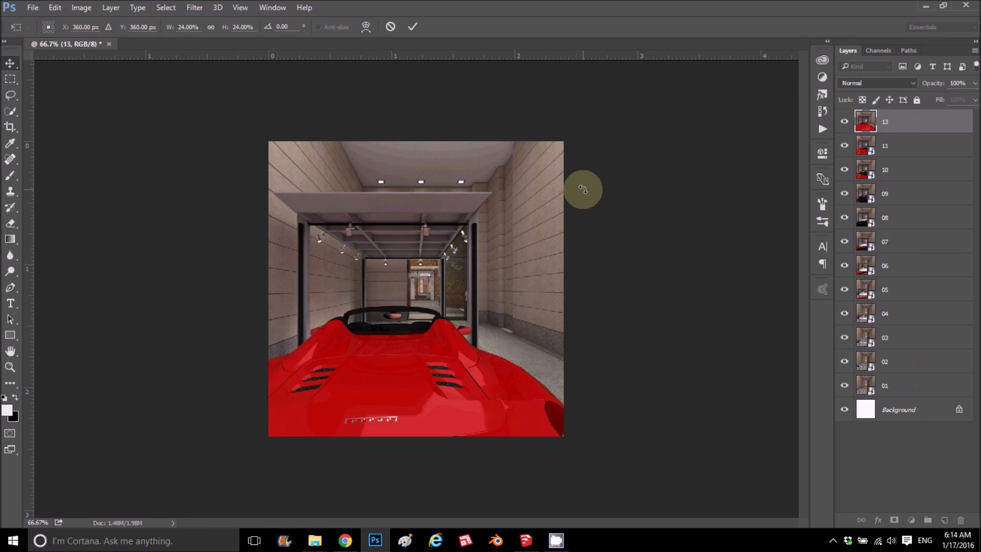
key("Return")
key("Return")
key("Return")
key("Return")
key("Return")
key("Return")
key("Return")
key("Return")
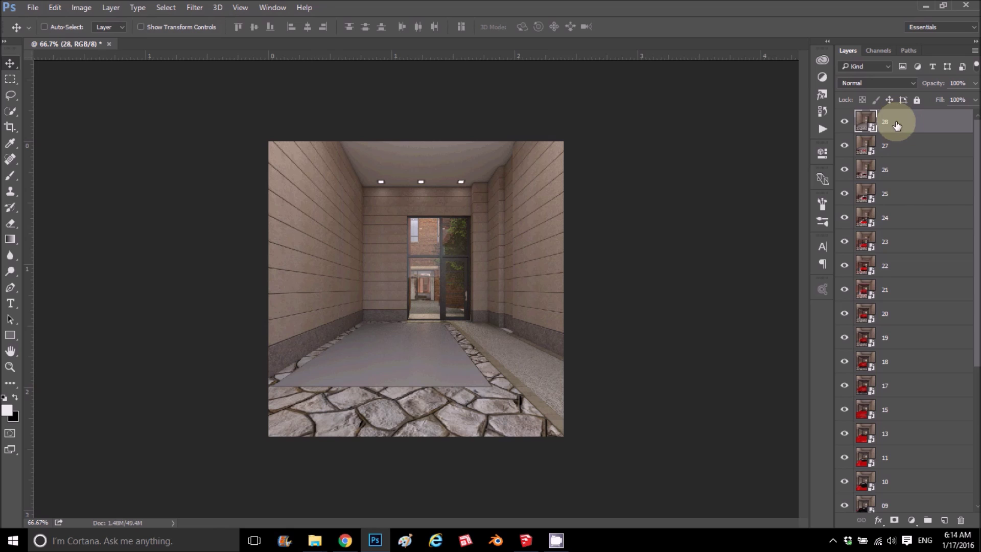
Start the Camera Raw Filter on layer 28 and set the white balance temperature to +7
scroll(893, 128, "down", 2)
scroll(899, 439, "down", 3)
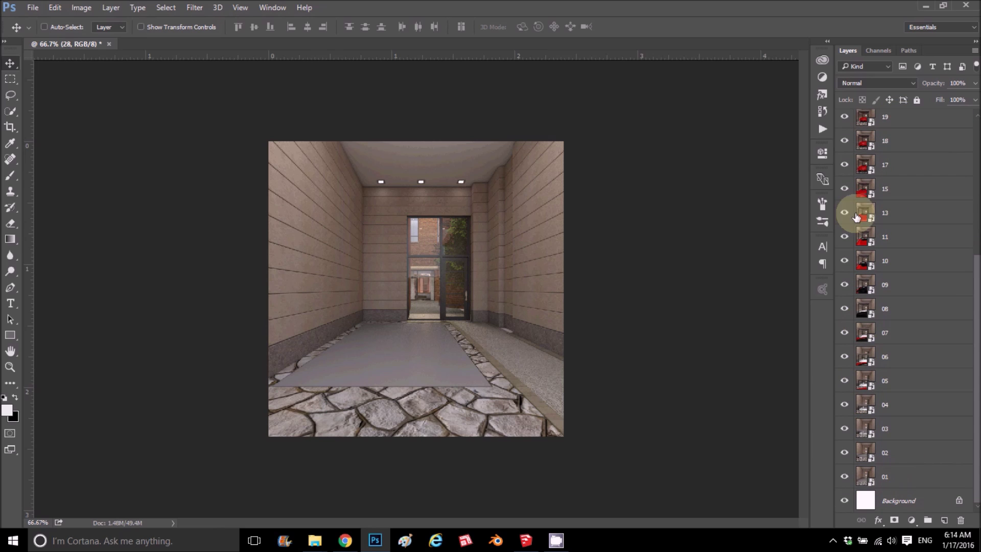
scroll(858, 195, "up", 2)
scroll(864, 179, "up", 3)
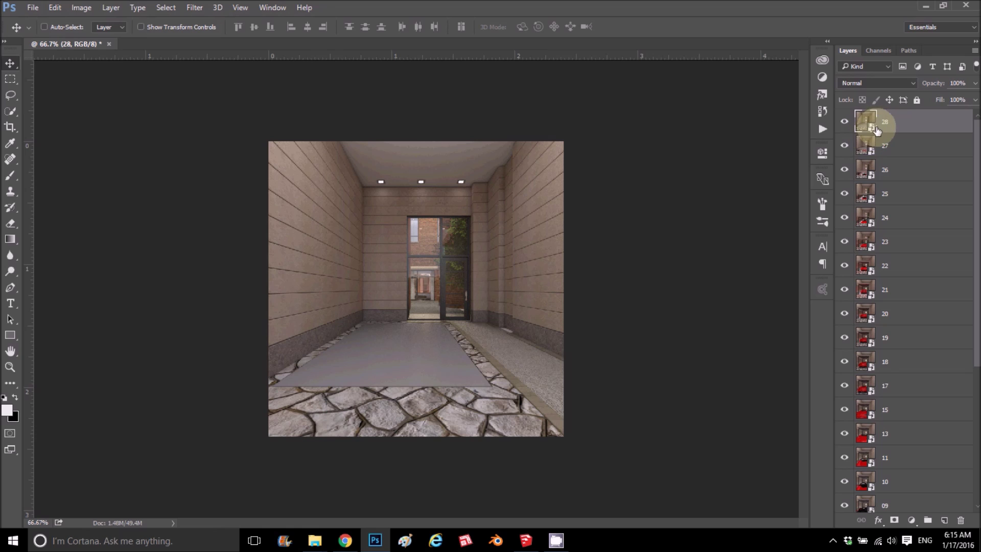
left_click(196, 9)
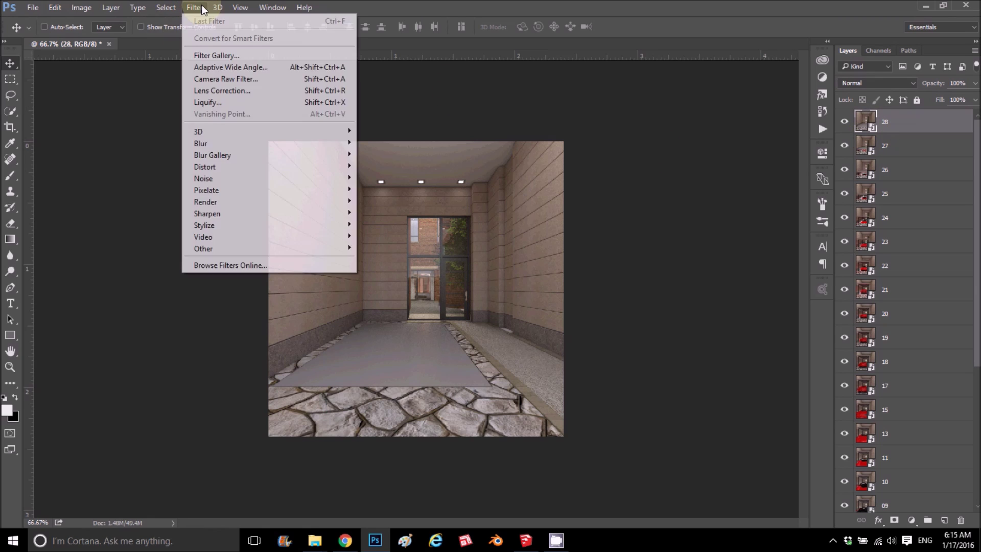
left_click(216, 81)
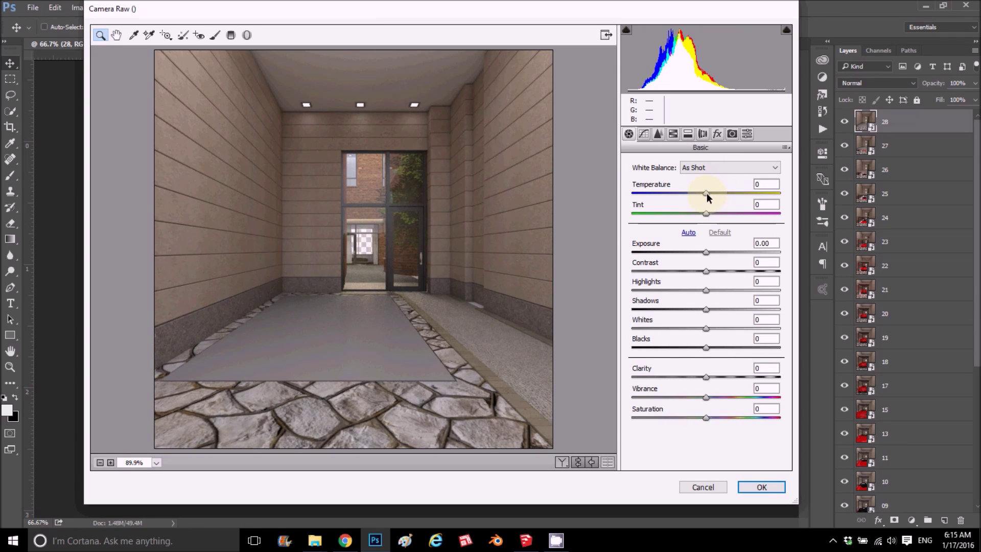
left_click_drag(707, 192, 713, 194)
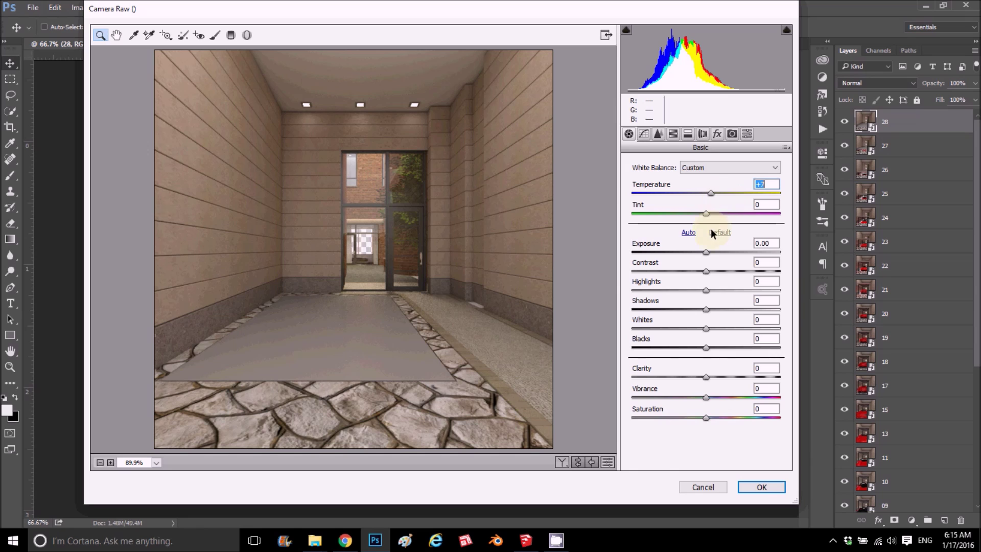
Set exposure to +0.05, contrast +15, highlights -8, shadows +13, whites -9, blacks +7, clarity +17, vibrance +8 and saturation -3
left_click_drag(709, 250, 718, 372)
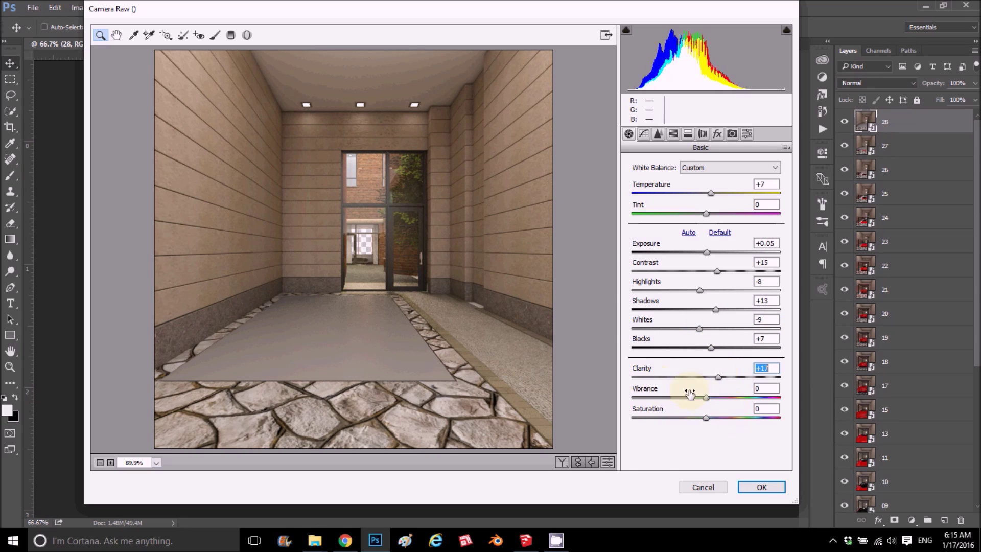
left_click_drag(706, 398, 707, 418)
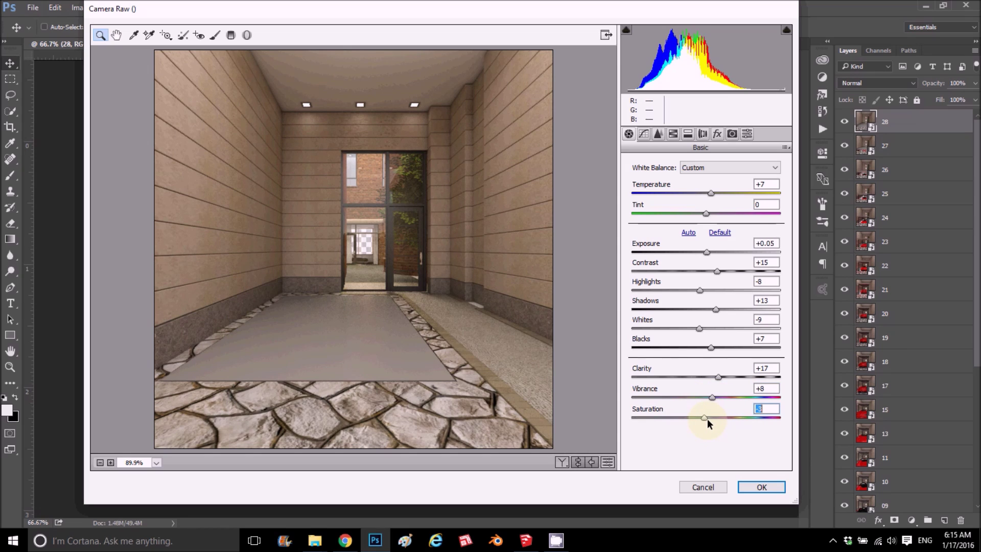
Add two points to the RGB tone curve, one in the highlights and one in the shadows at input 63, output 60
left_click(646, 133)
left_click(729, 266)
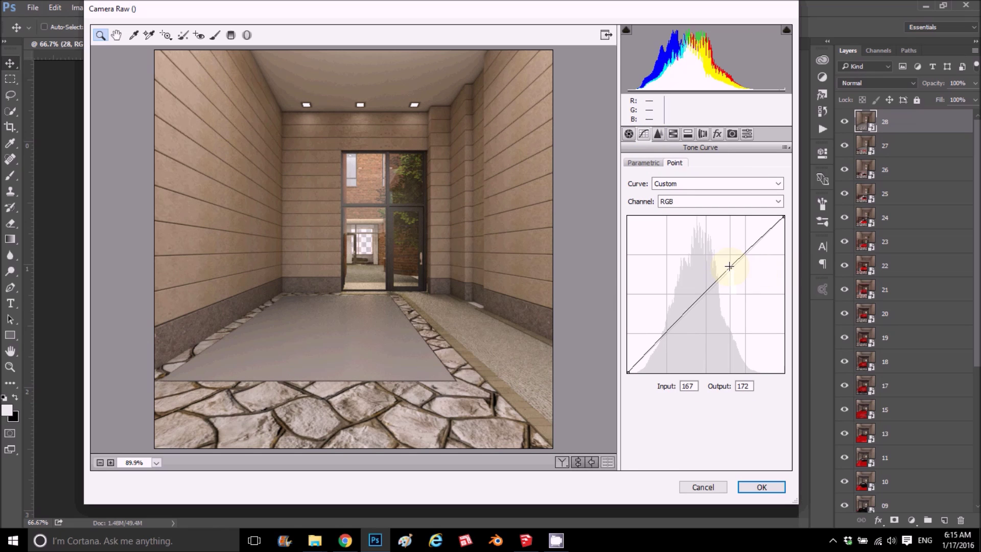
left_click_drag(729, 265, 730, 268)
left_click(664, 334)
left_click_drag(665, 335, 665, 335)
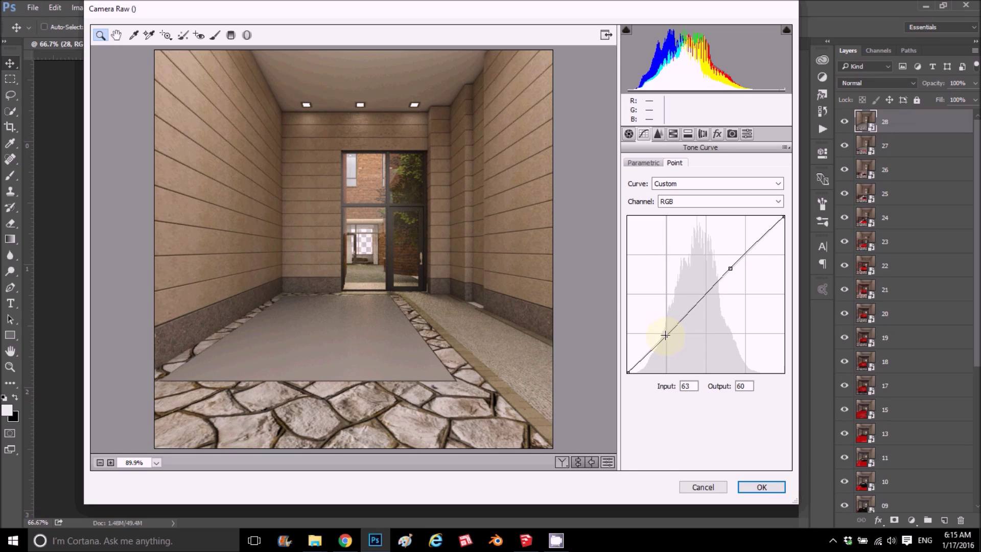
Add a Highlight Priority post-crop vignette with amount -9, midpoint 69 and roundness -15
left_click(716, 135)
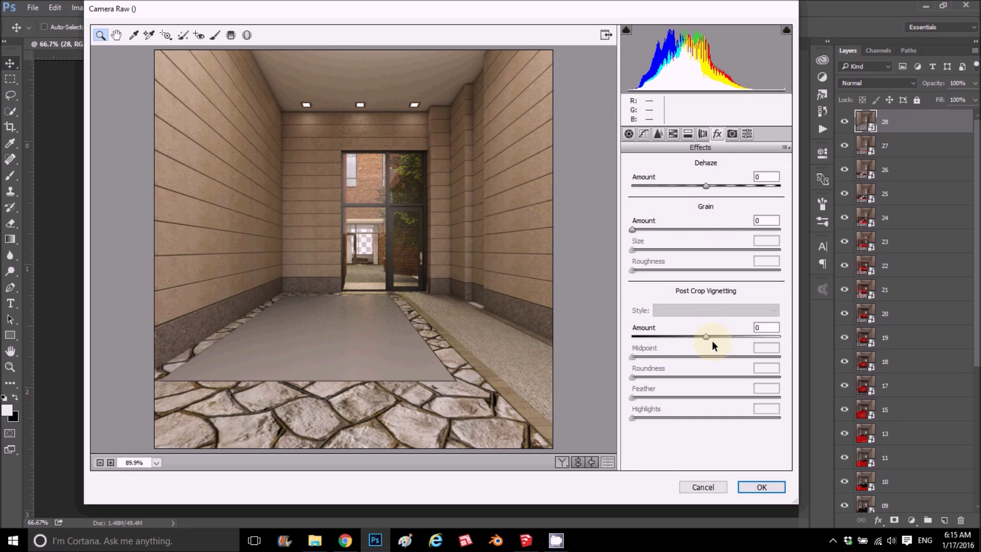
left_click_drag(704, 337, 734, 356)
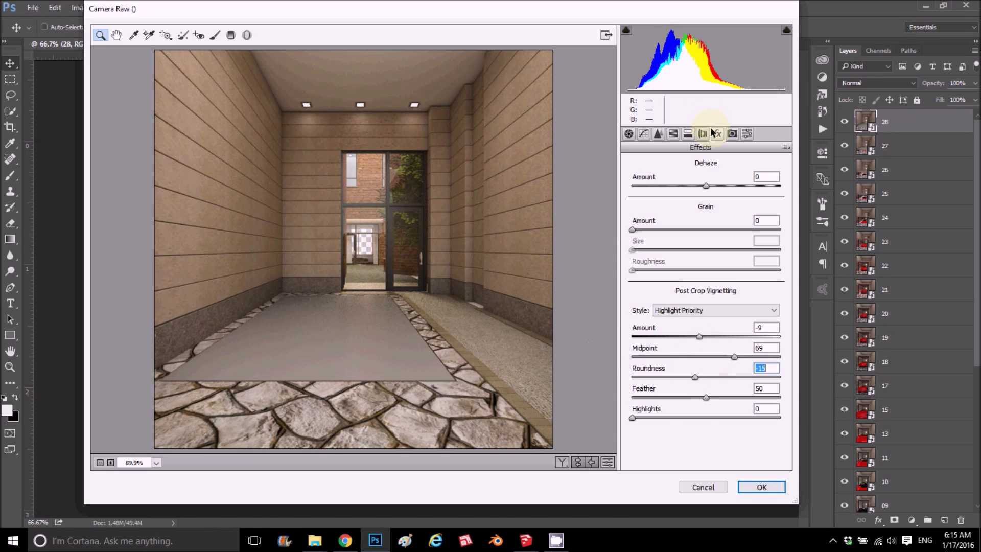
Review the Camera Raw adjustments and compare the image before and after the correction
left_click(657, 134)
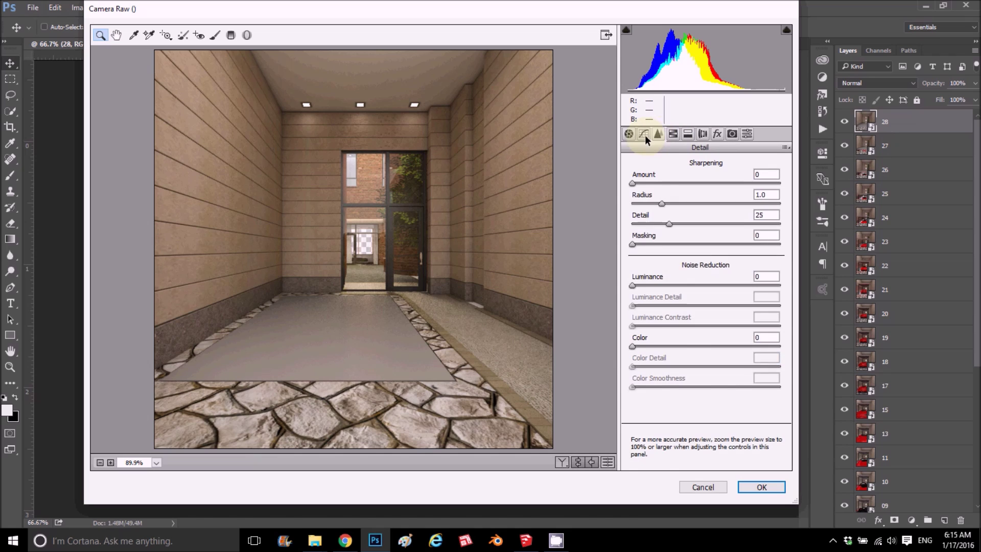
left_click(644, 134)
left_click(628, 134)
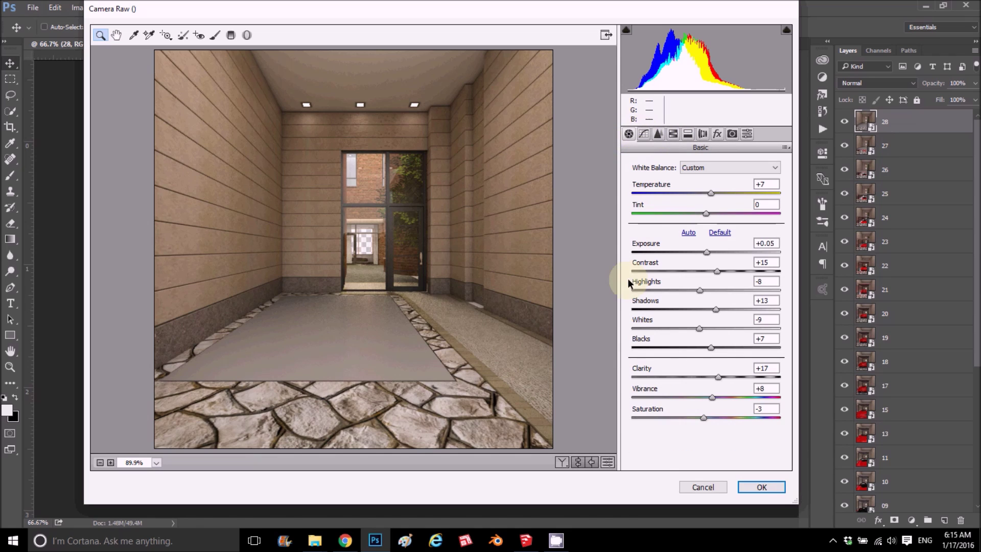
left_click(578, 462)
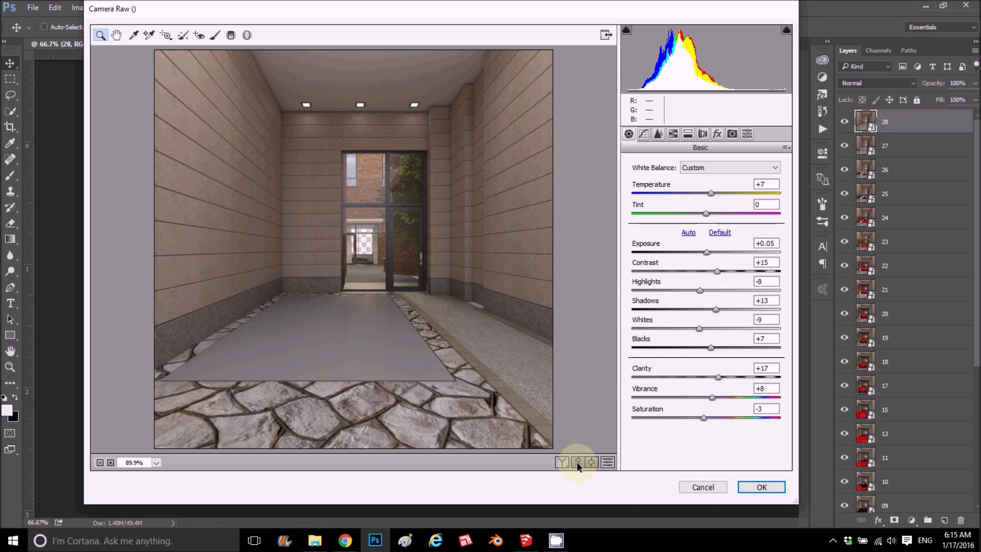
left_click(578, 462)
left_click(578, 462)
left_click(577, 462)
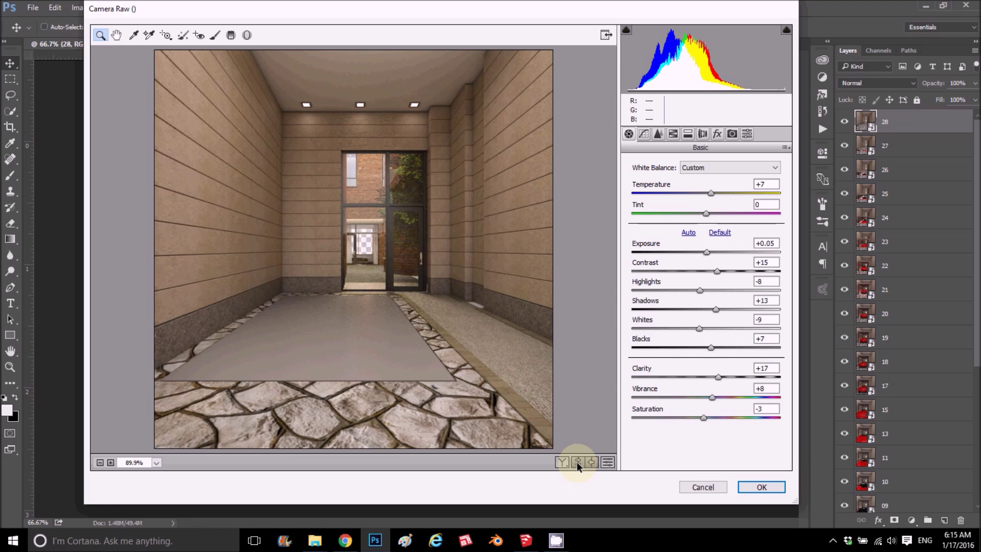
Compare the original and corrected settings once more and apply the Camera Raw correction to layer 28
left_click(577, 462)
left_click(577, 462)
left_click(775, 488)
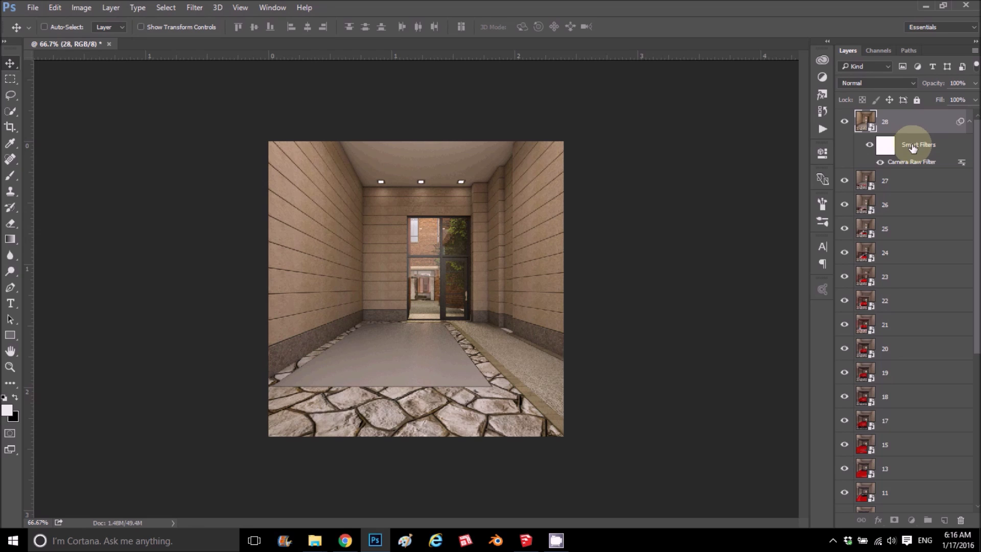
Copy layer 28's Camera Raw smart filter onto all the other frame layers and check the layer list for it
left_click_drag(907, 193, 904, 189, "alt")
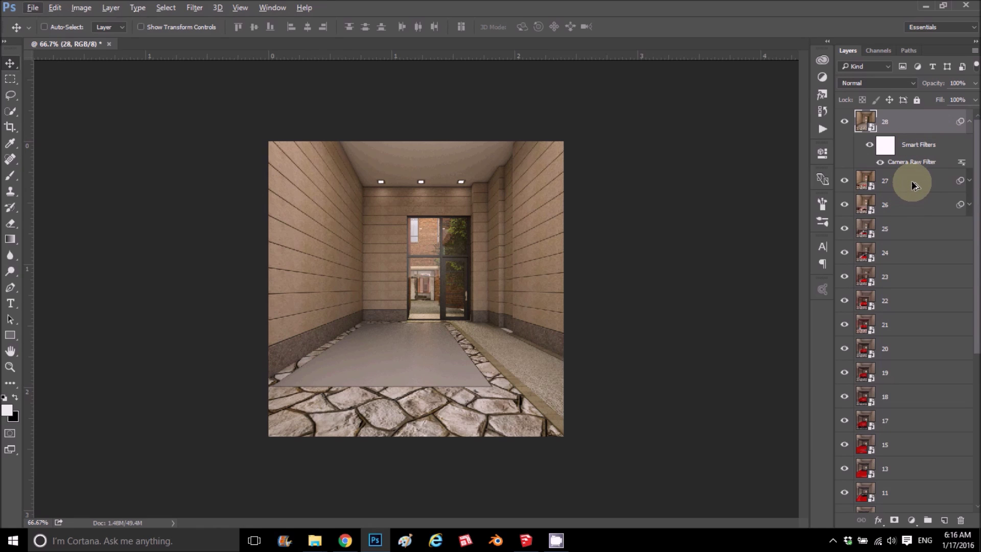
left_click_drag(912, 161, 915, 207, "alt")
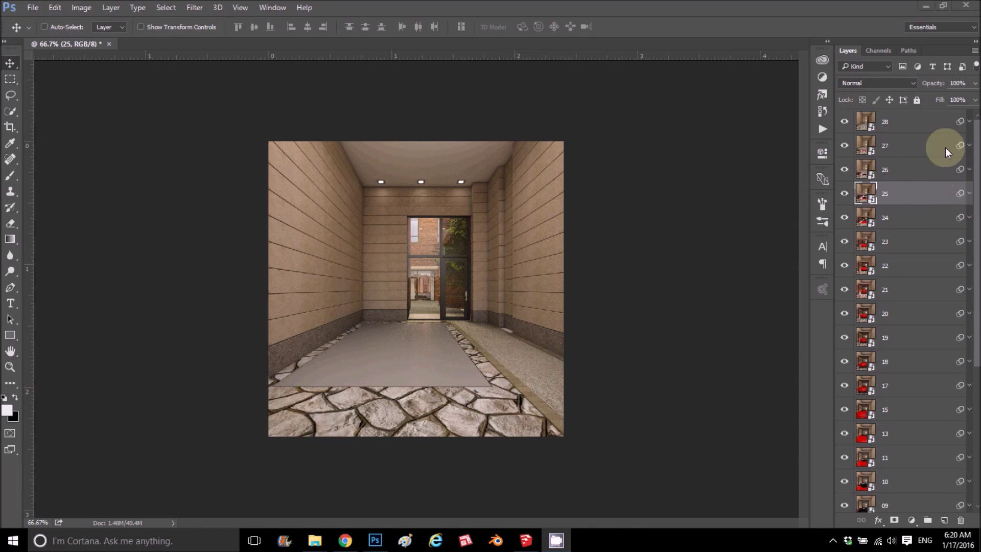
scroll(943, 154, "down", 1)
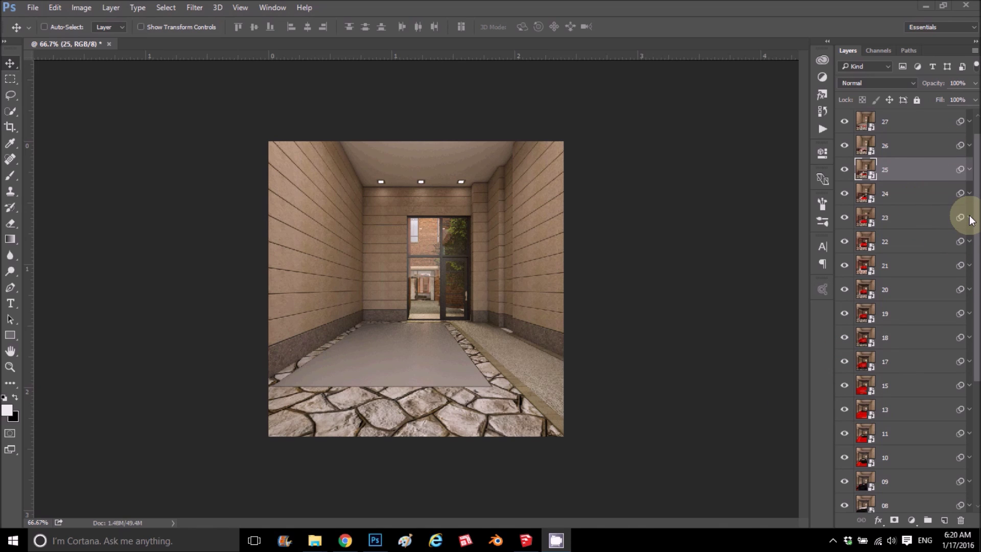
scroll(919, 171, "up", 1)
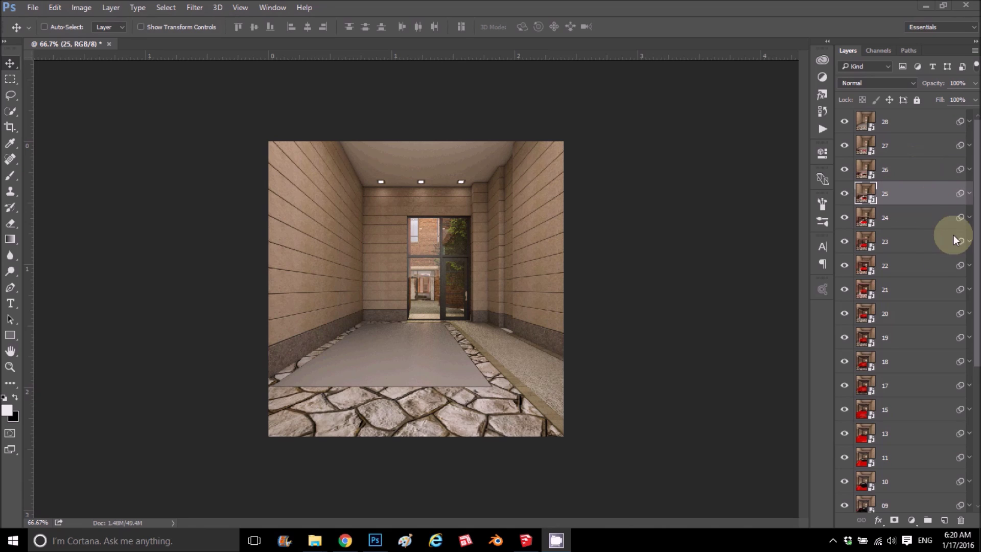
scroll(930, 271, "down", 2)
scroll(858, 236, "up", 2)
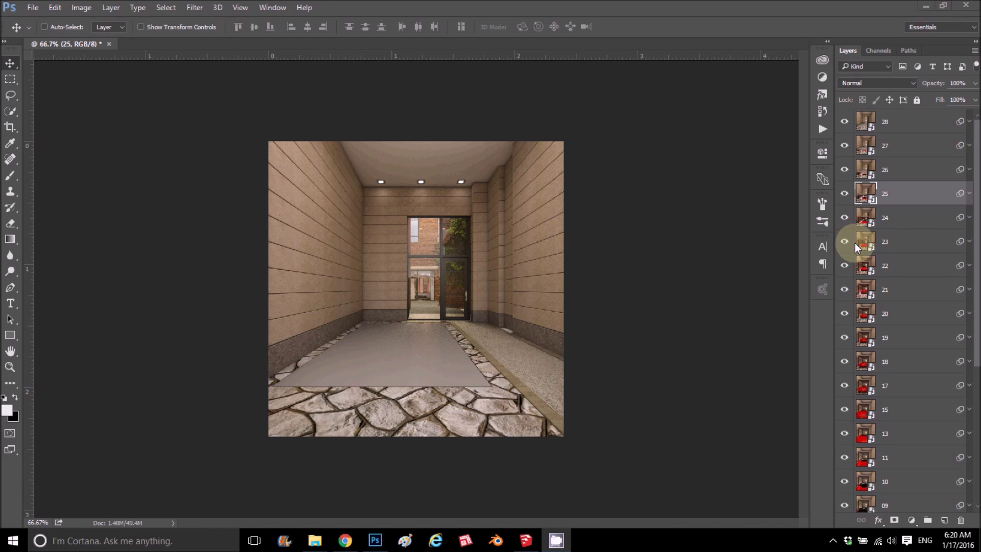
Show only layer 18, open its copied Camera Raw Filter to check the settings, and cancel without changing anything
left_click(845, 362)
left_click(845, 362, "alt")
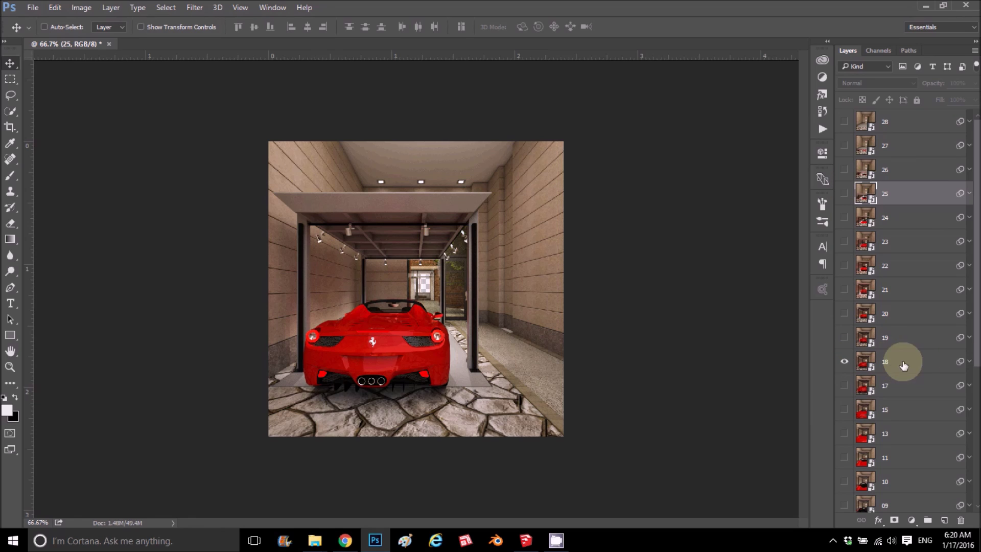
left_click(969, 362)
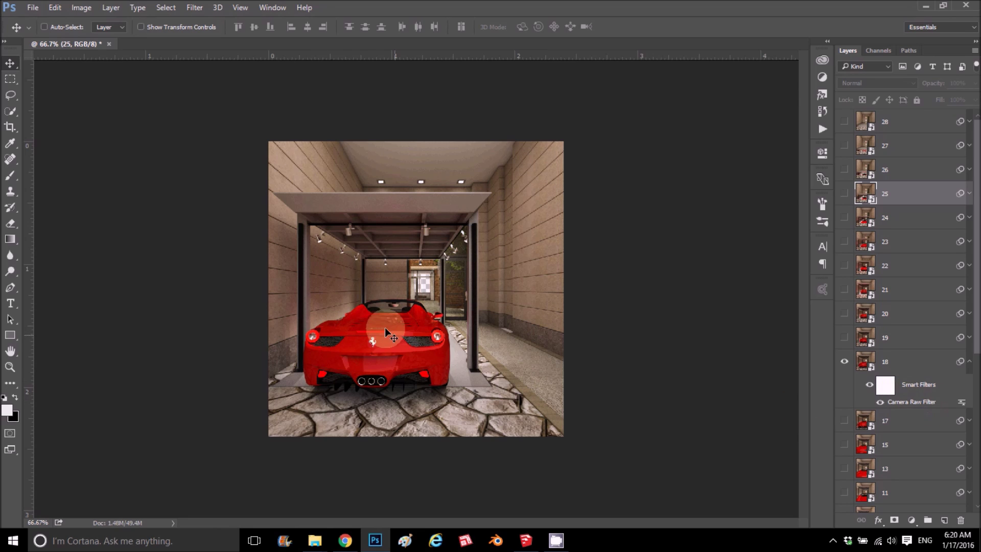
left_click(916, 403)
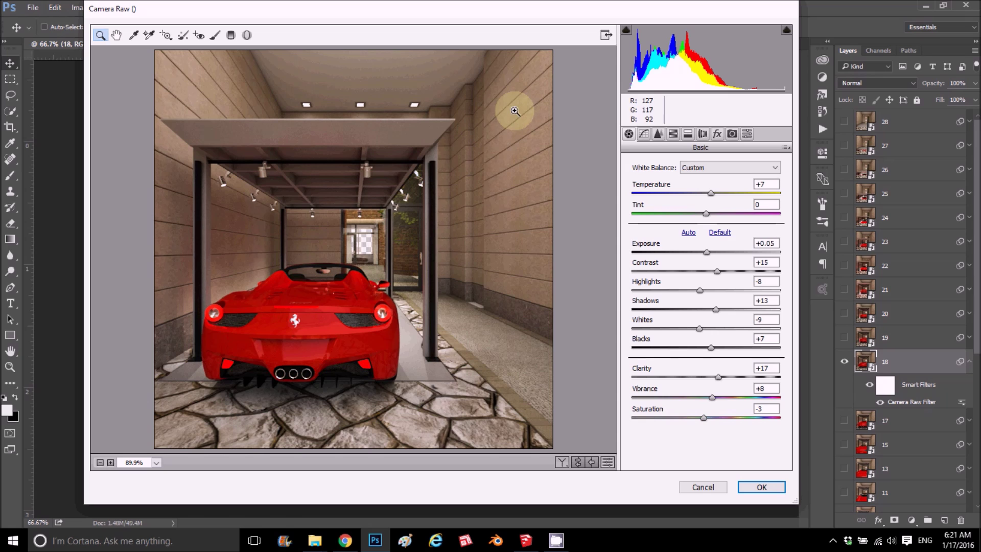
left_click(703, 487)
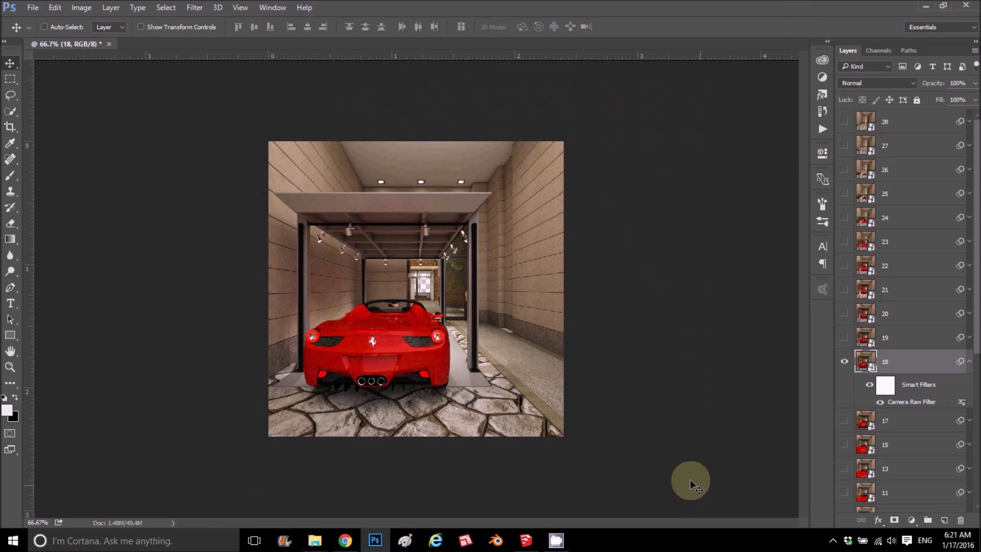
Preview frame layers 18, 19 and 20 in turn and collapse layer 18's smart filter list
left_click(845, 362)
left_click(845, 362)
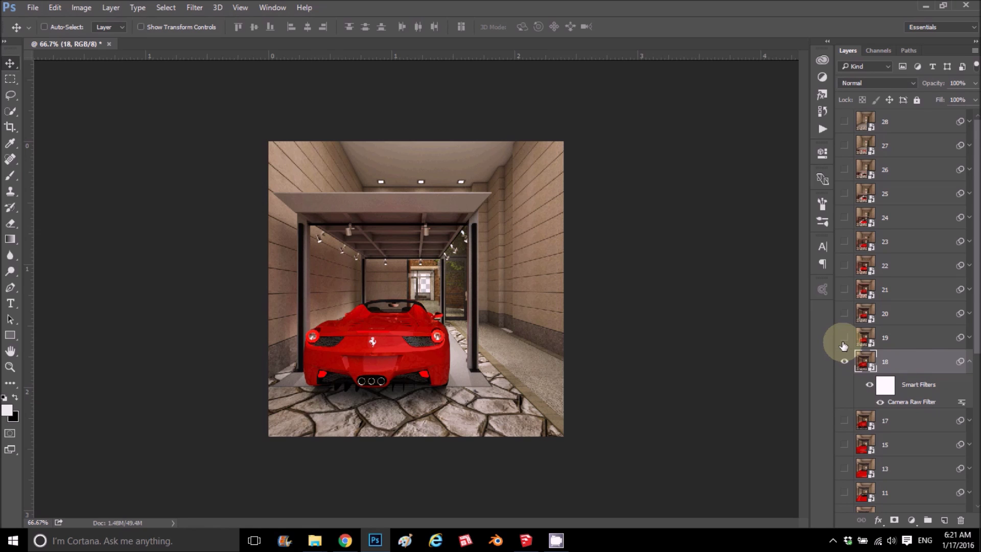
left_click(844, 337)
left_click(844, 314)
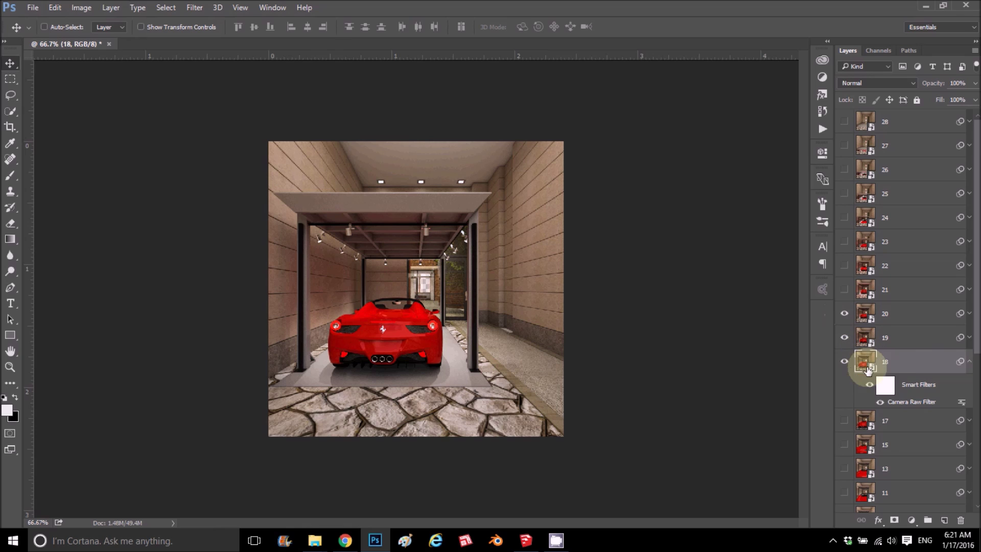
left_click(886, 387)
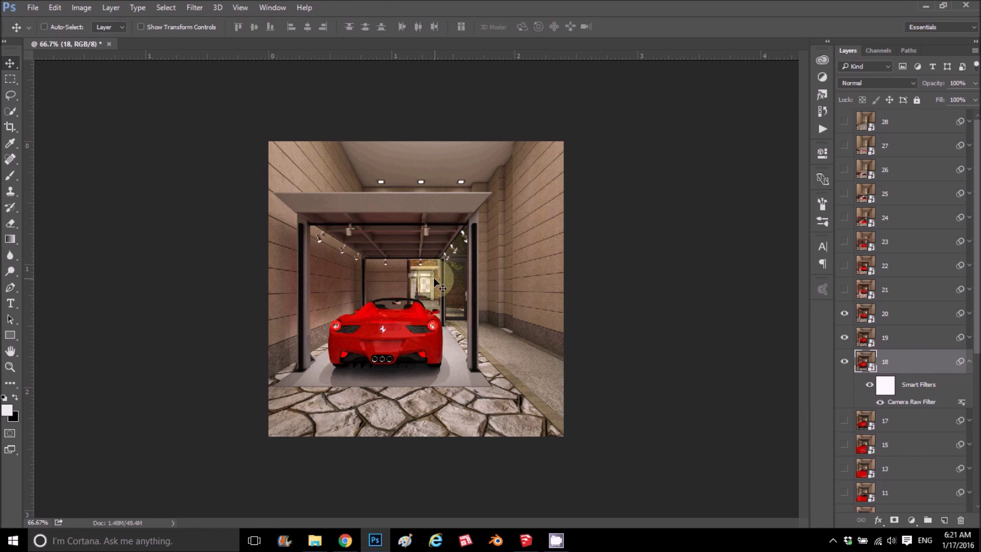
left_click(970, 361)
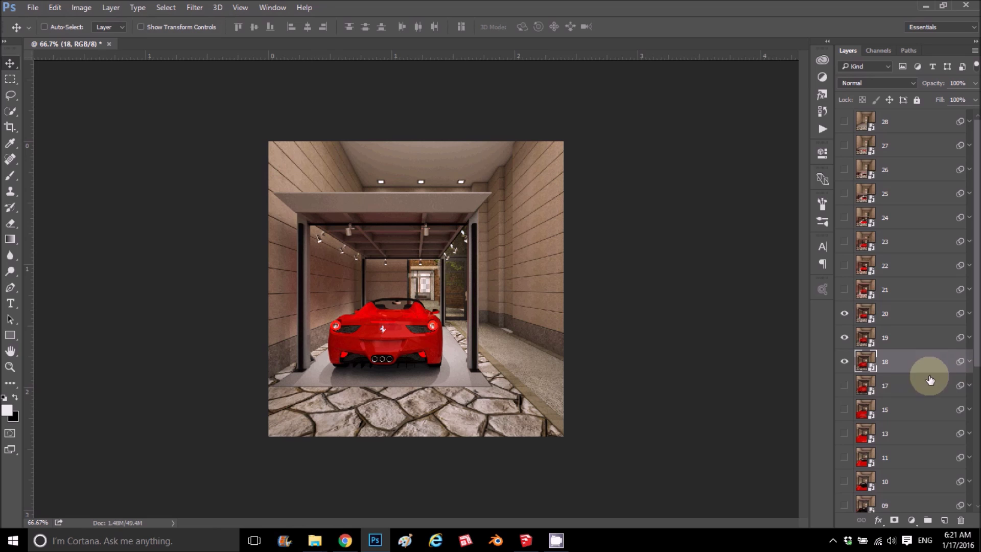
Show frame 01 above the new-york-937469_1920 photo and reposition the photo so the city scene sits well behind the glass door
scroll(841, 339, "down", 5)
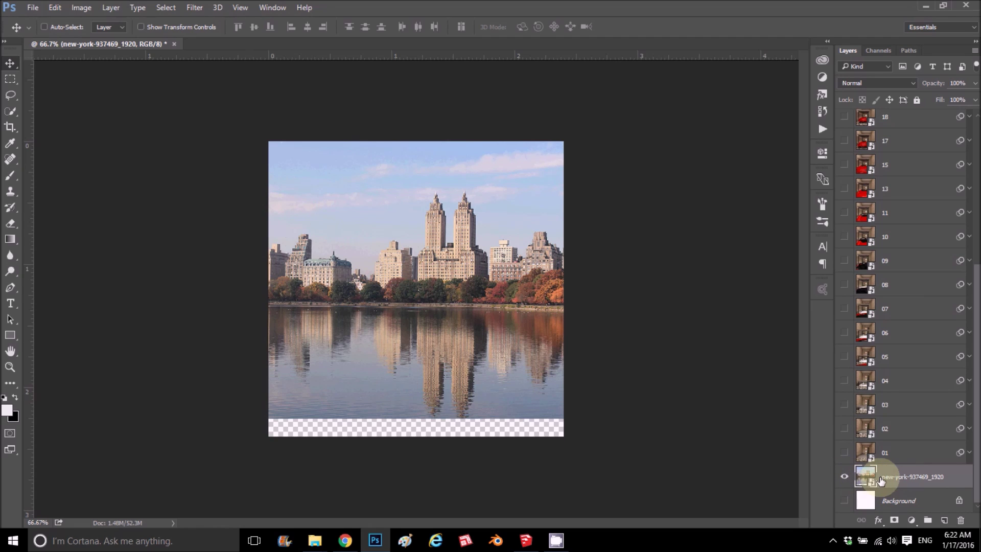
left_click_drag(416, 286, 376, 281)
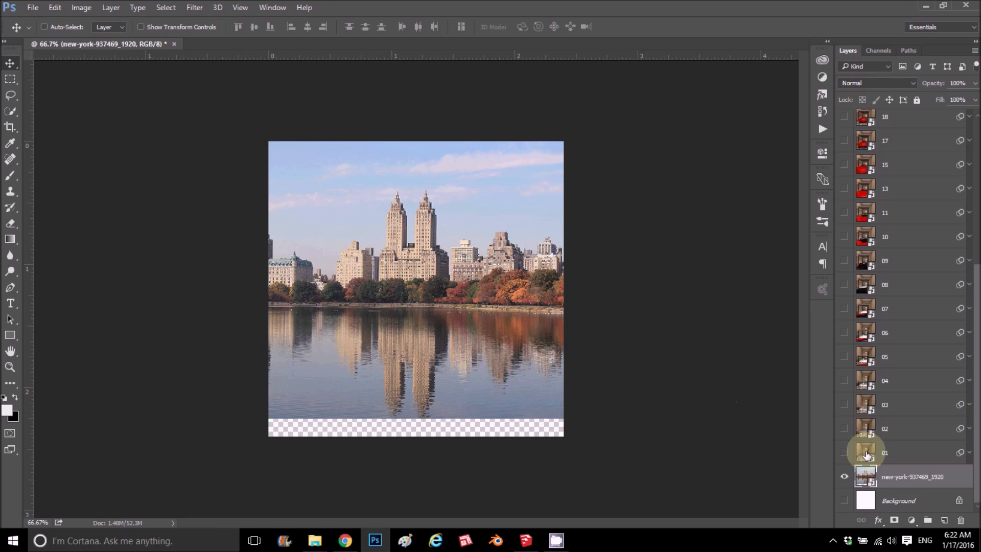
left_click(844, 453)
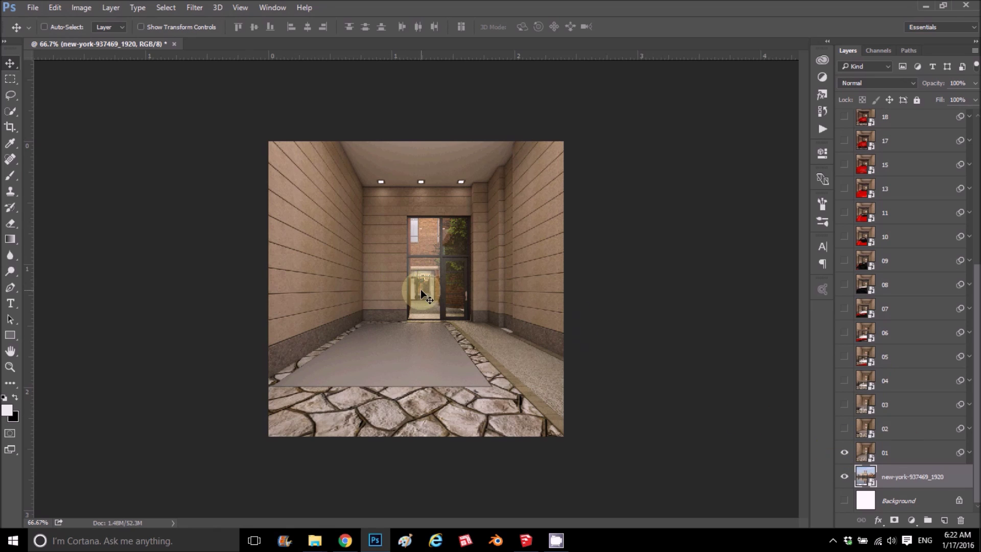
left_click(867, 450)
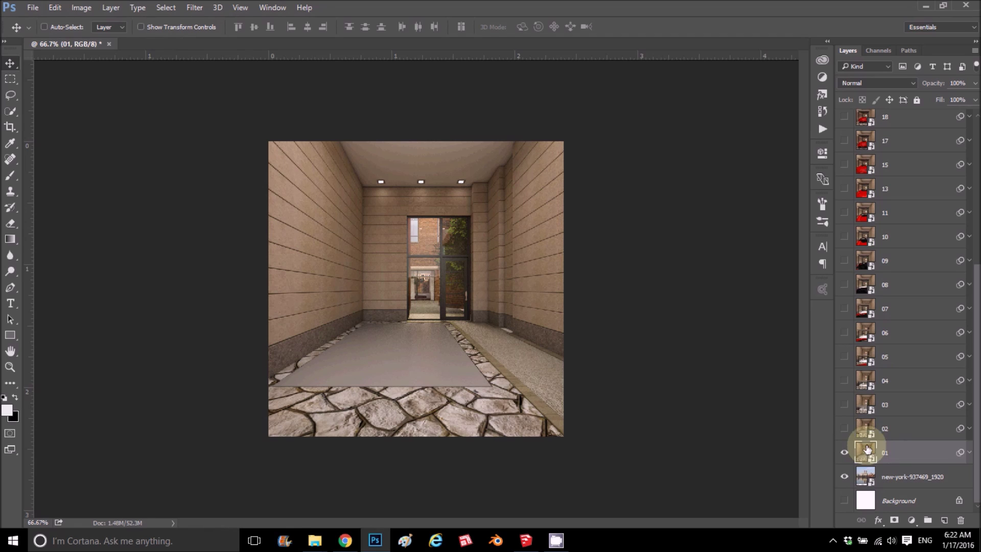
left_click(911, 470)
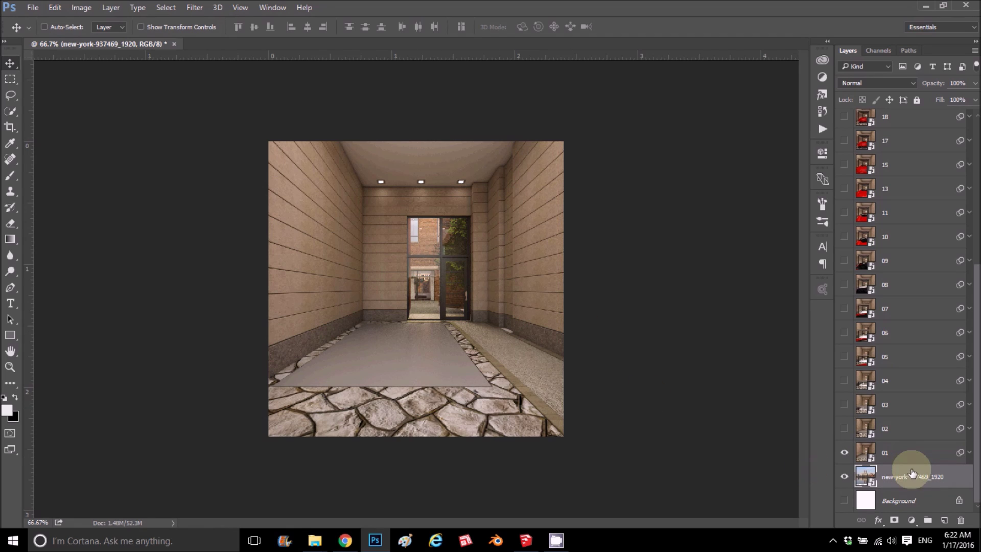
left_click_drag(508, 298, 525, 305)
left_click_drag(525, 293, 529, 293)
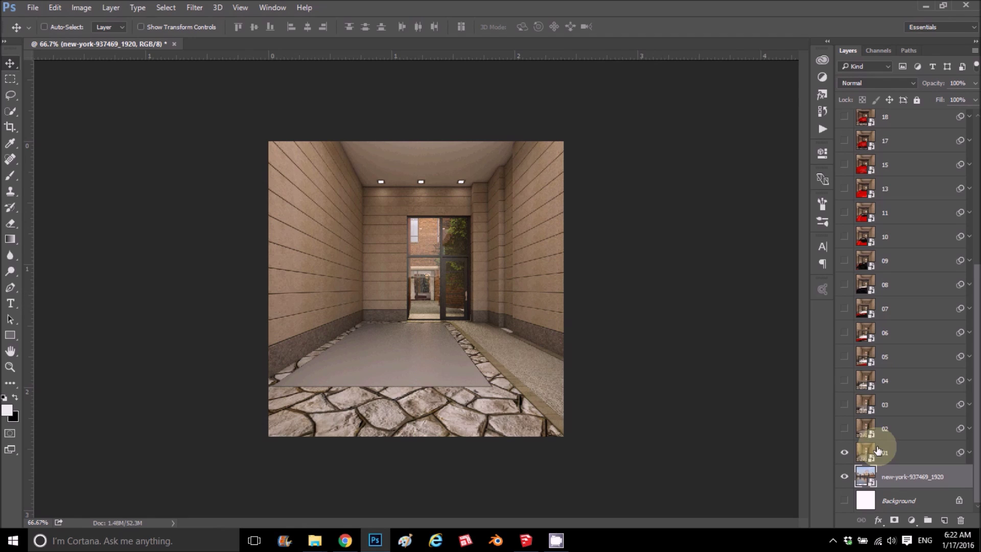
Open the Camera Raw Filter on the New York photo layer and set temperature to +7 and tint to -9
left_click(206, 8)
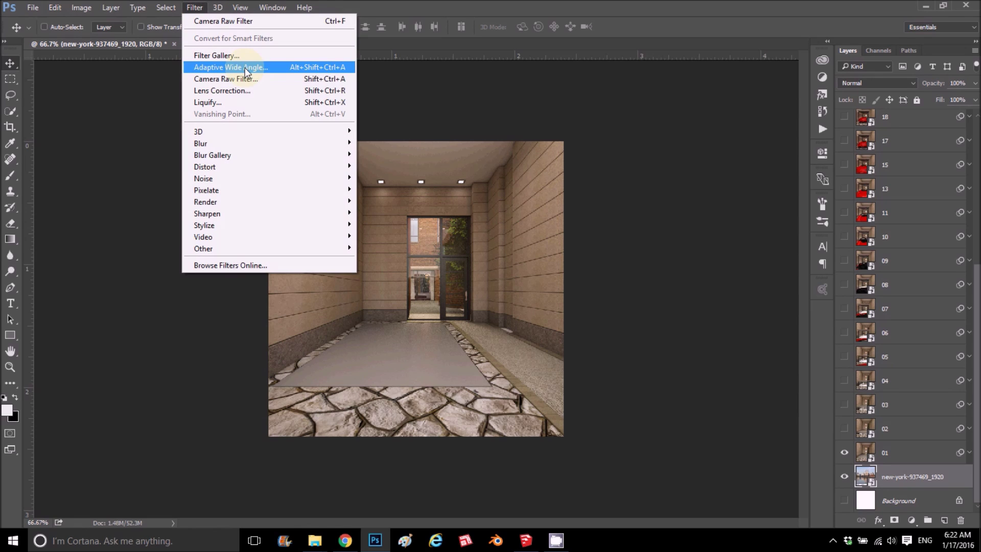
left_click(238, 79)
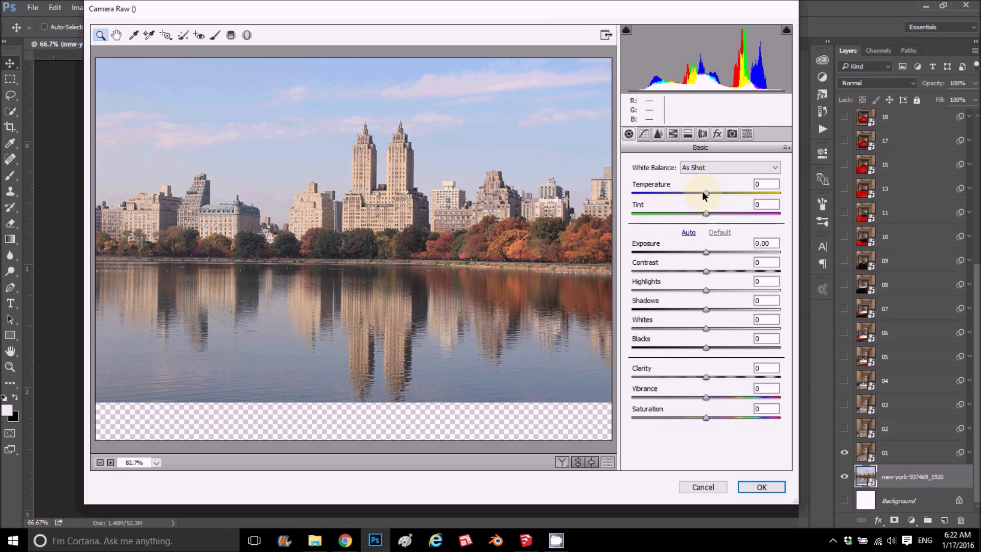
left_click_drag(705, 193, 699, 213)
Set exposure -0.20, contrast +18, highlights -10, shadows +10, whites -9, blacks +14, clarity +33, vibrance +13 and saturation +9, and apply the filter
left_click_drag(706, 252, 714, 417)
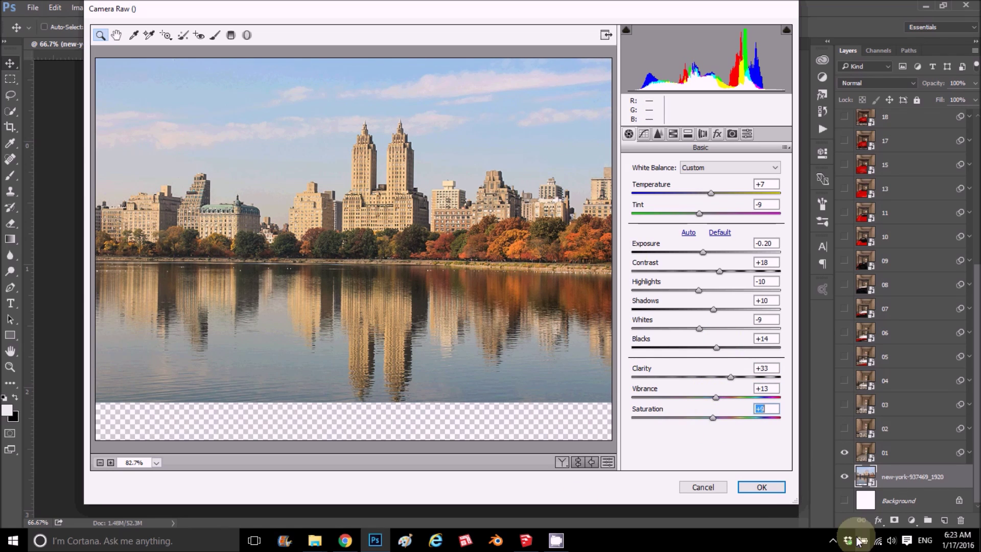
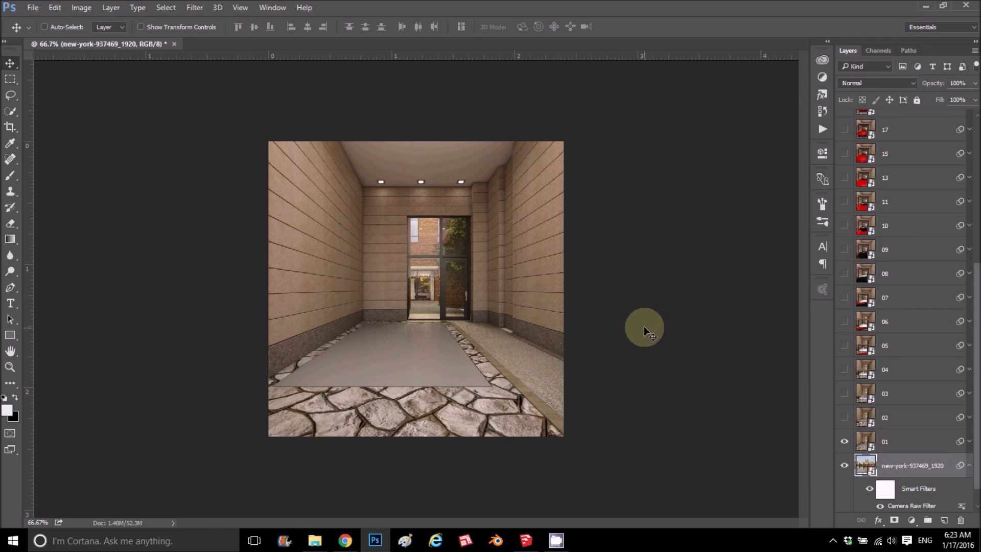
Make the frame layers visible one by one from 02 upward to preview the lift and car sequence
scroll(935, 287, "up", 3)
scroll(935, 286, "up", 3)
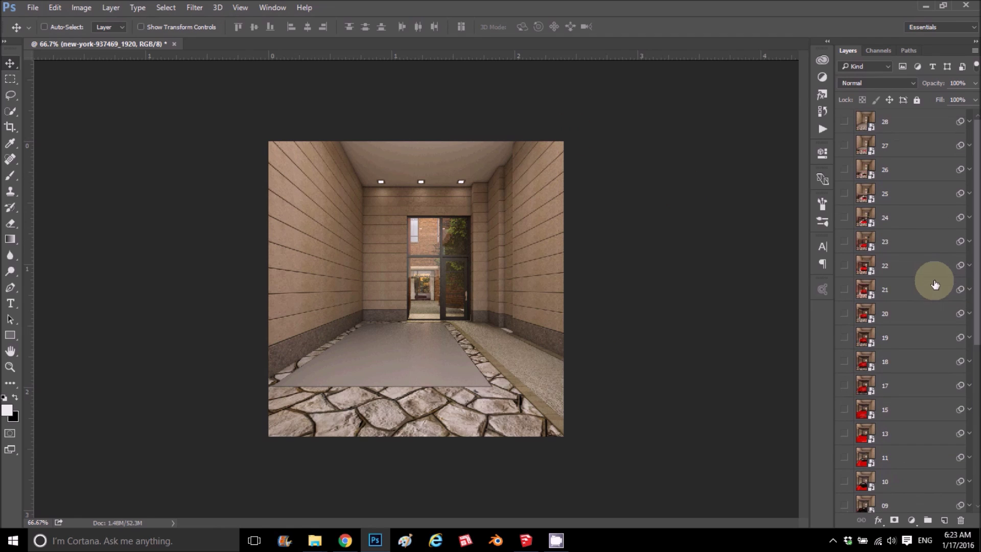
scroll(861, 336, "down", 6)
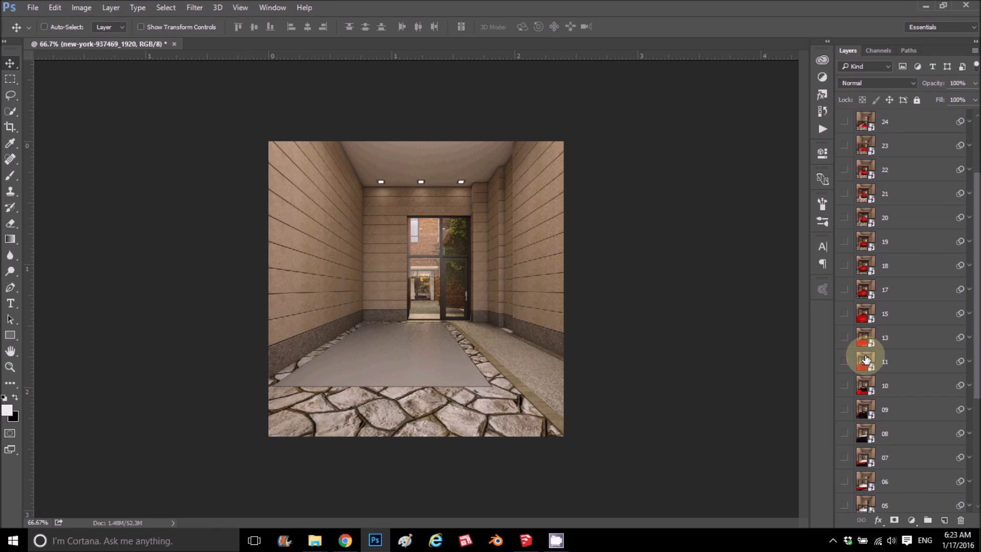
scroll(867, 367, "up", 1)
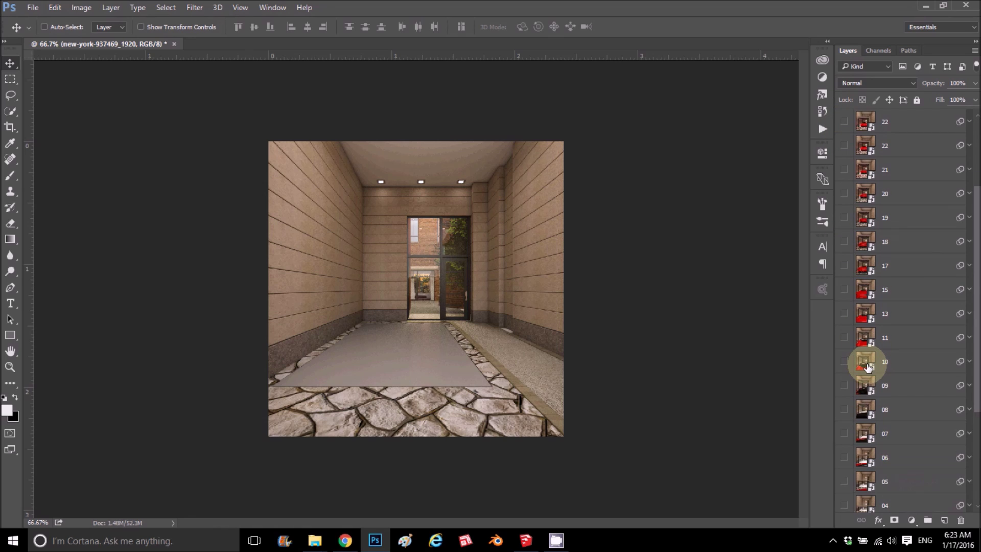
left_click(844, 433)
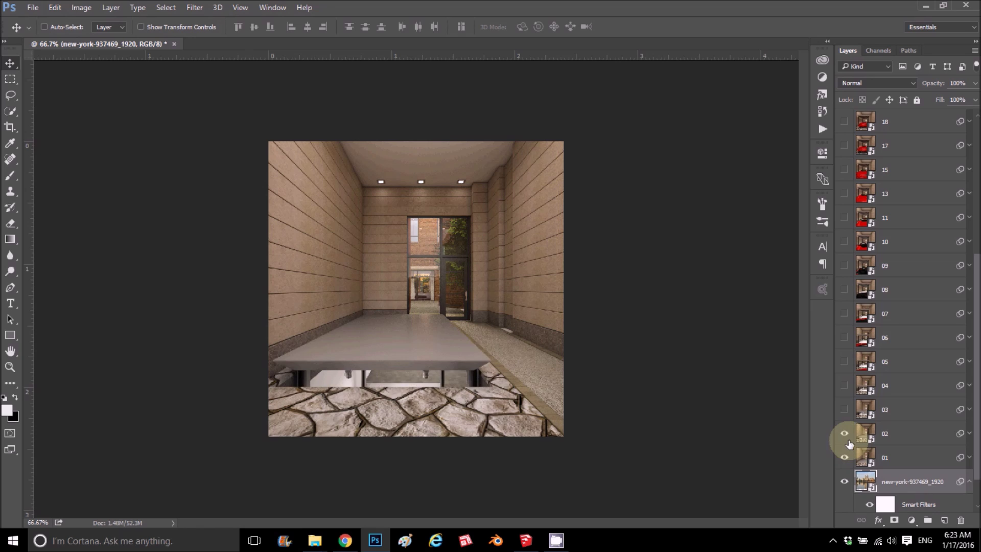
left_click(843, 409)
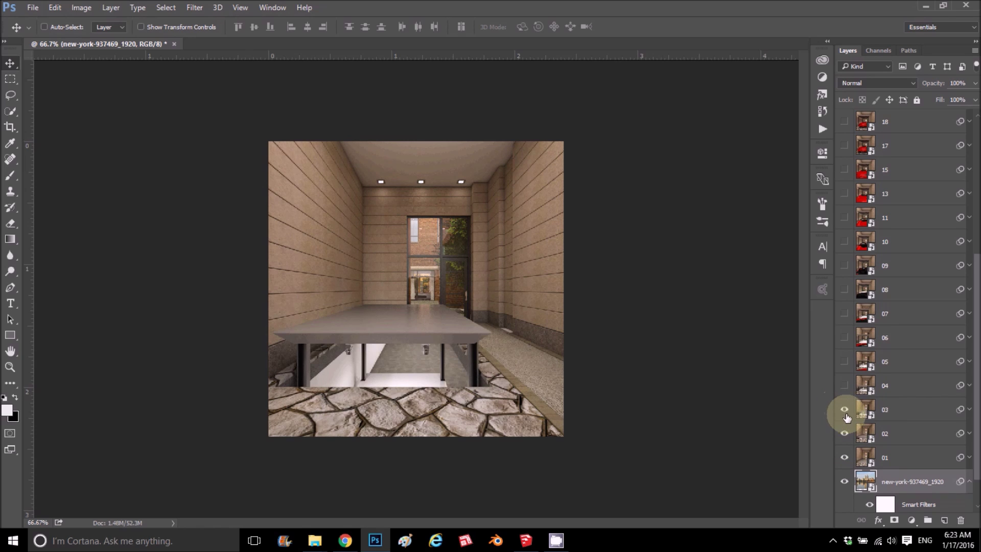
left_click(844, 386)
left_click(845, 362)
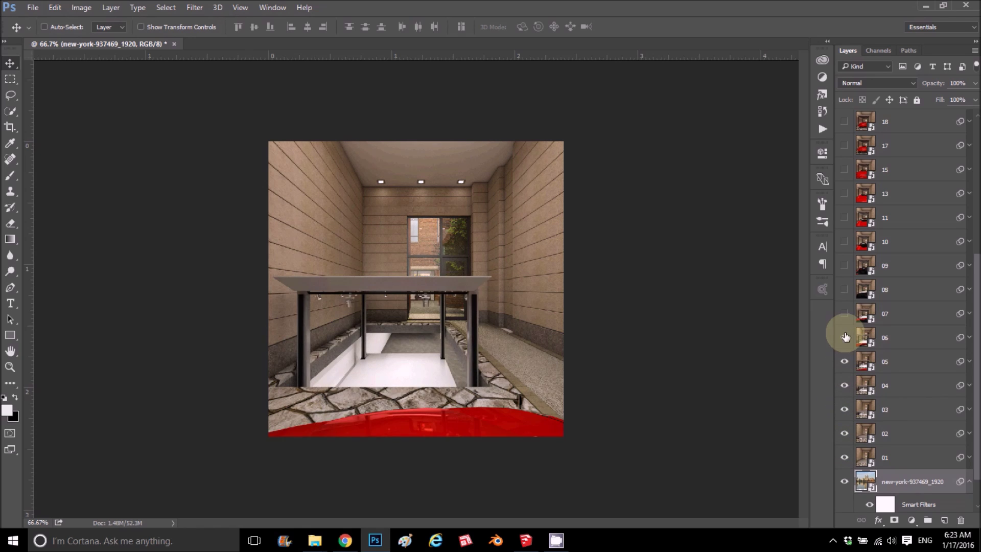
left_click(844, 338)
left_click(844, 313)
left_click(844, 290)
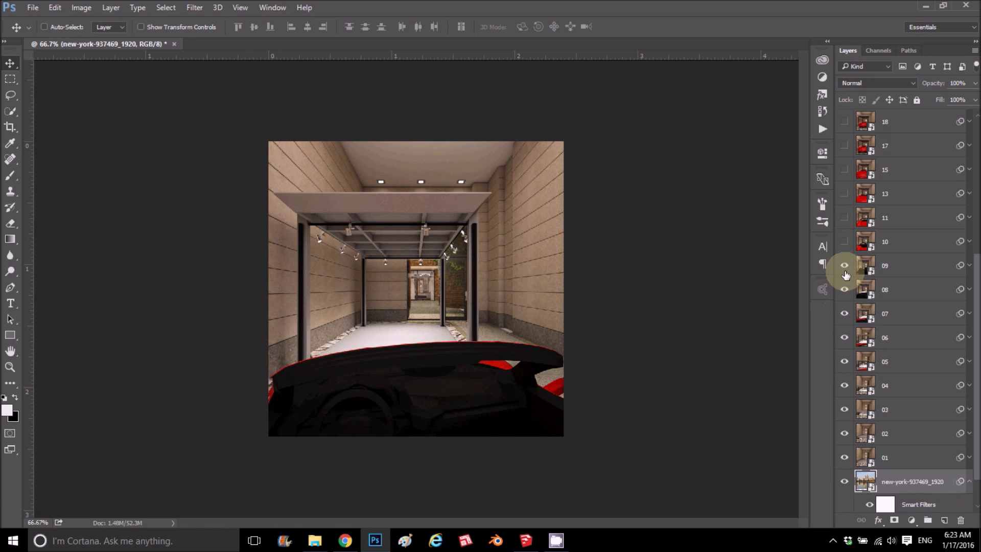
left_click(844, 265)
left_click(844, 242)
left_click(844, 217)
left_click(844, 194)
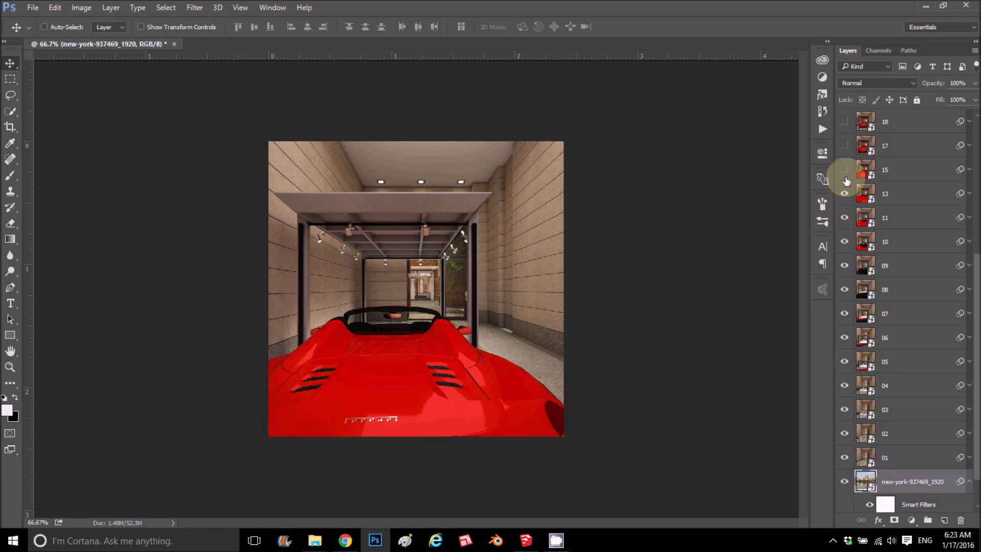
left_click(844, 170)
left_click(844, 146)
left_click(843, 122)
scroll(840, 123, "up", 2)
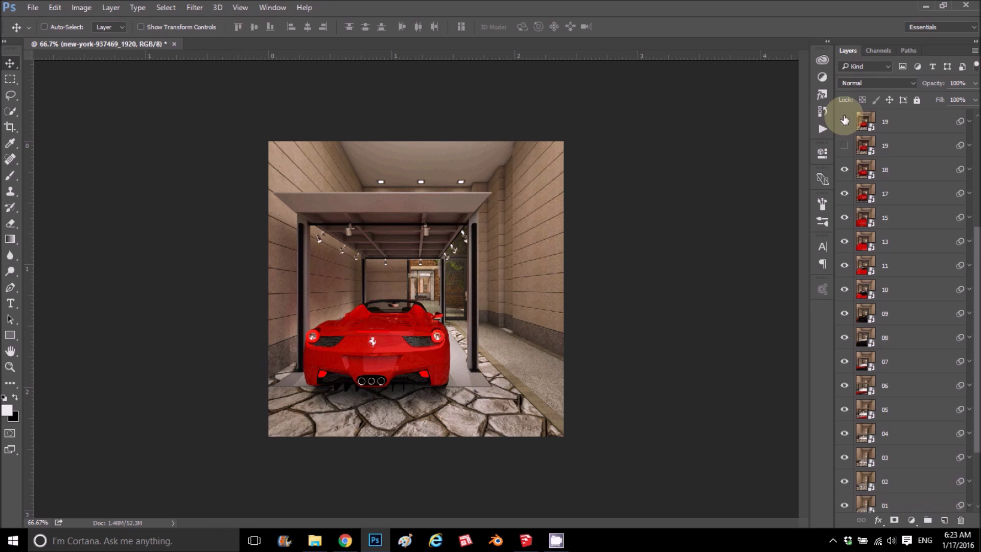
left_click(844, 169)
left_click(844, 146)
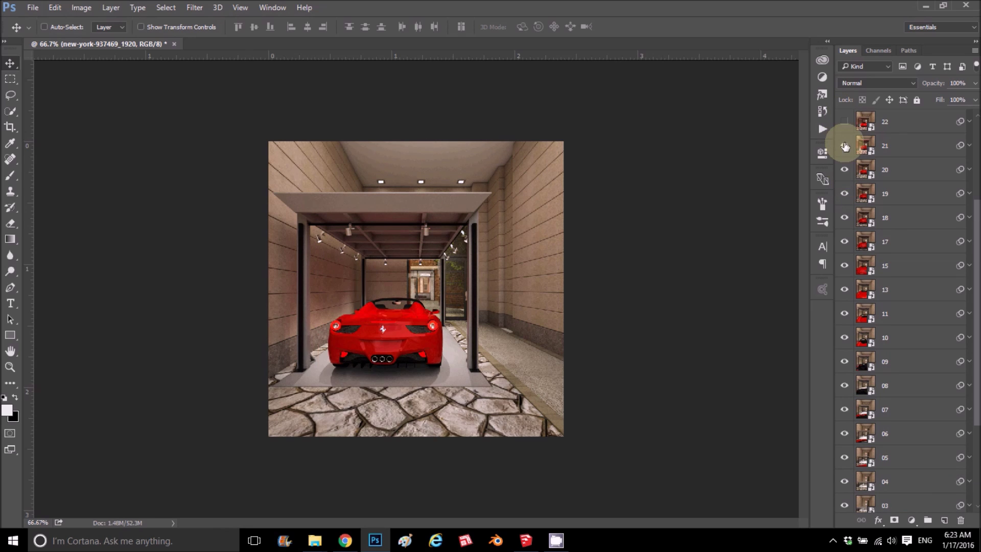
Hide the frame layers down to 02, leaving only frame 01 and the New York photo visible
left_click_drag(846, 140, 838, 477)
scroll(850, 452, "down", 2)
left_click(845, 458)
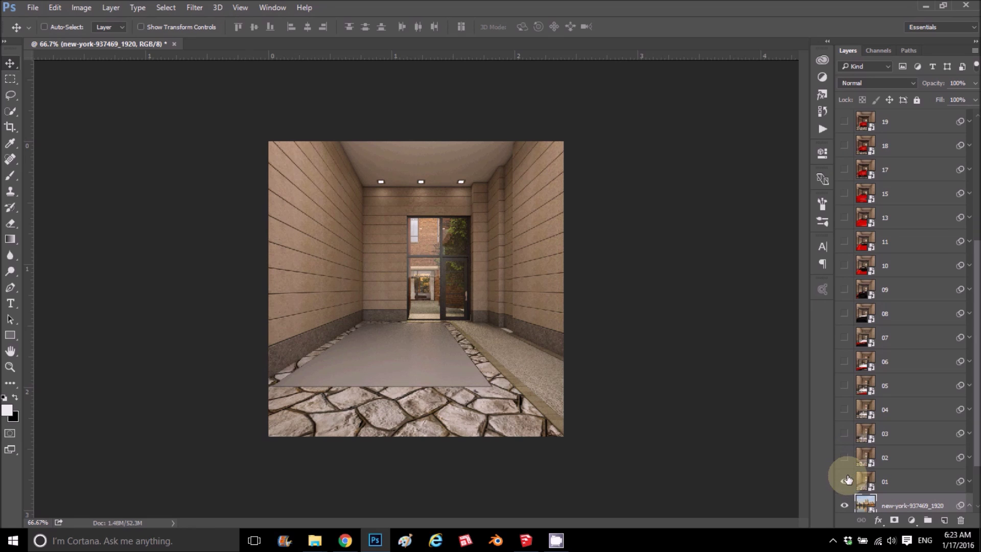
Show the Timeline and create a frame animation from the current document
left_click(1, 145)
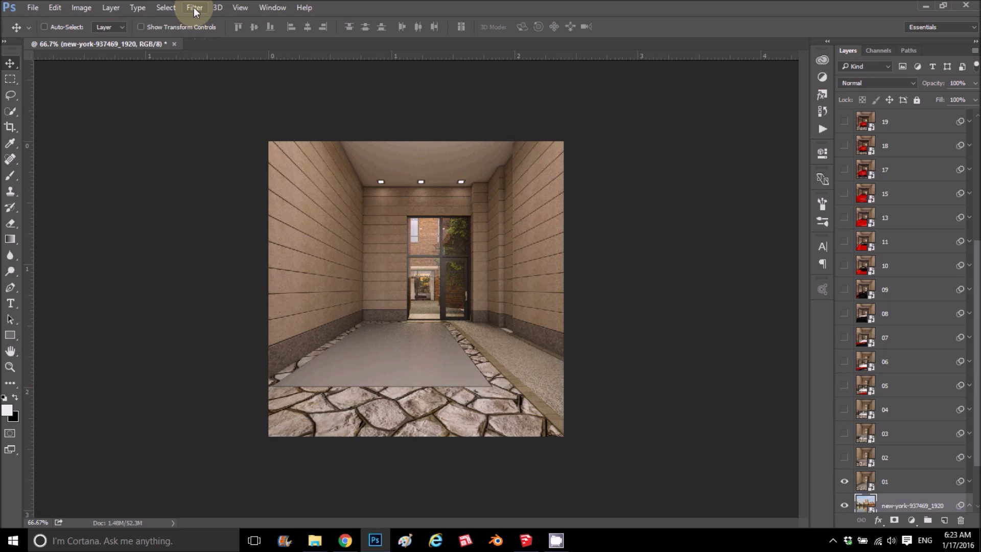
left_click(268, 7)
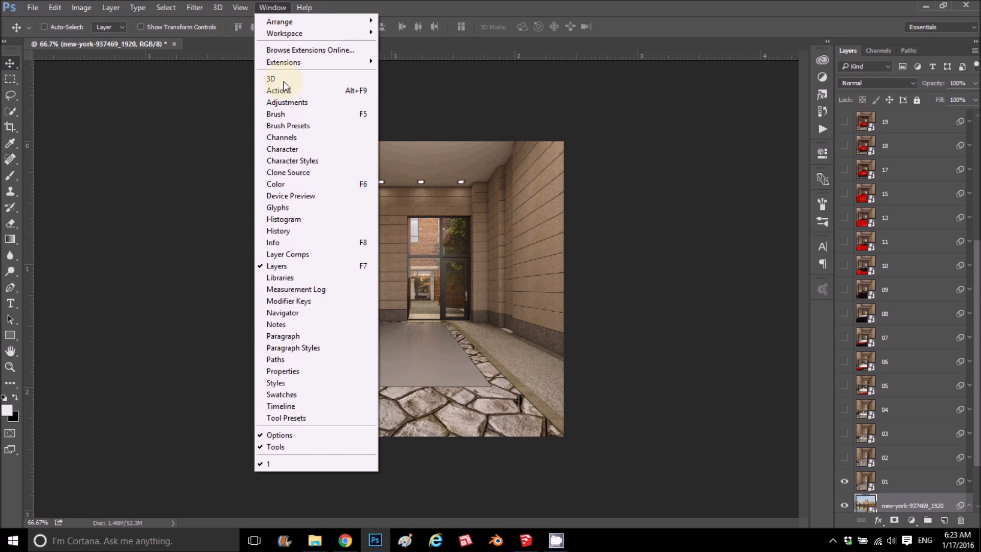
left_click(273, 406)
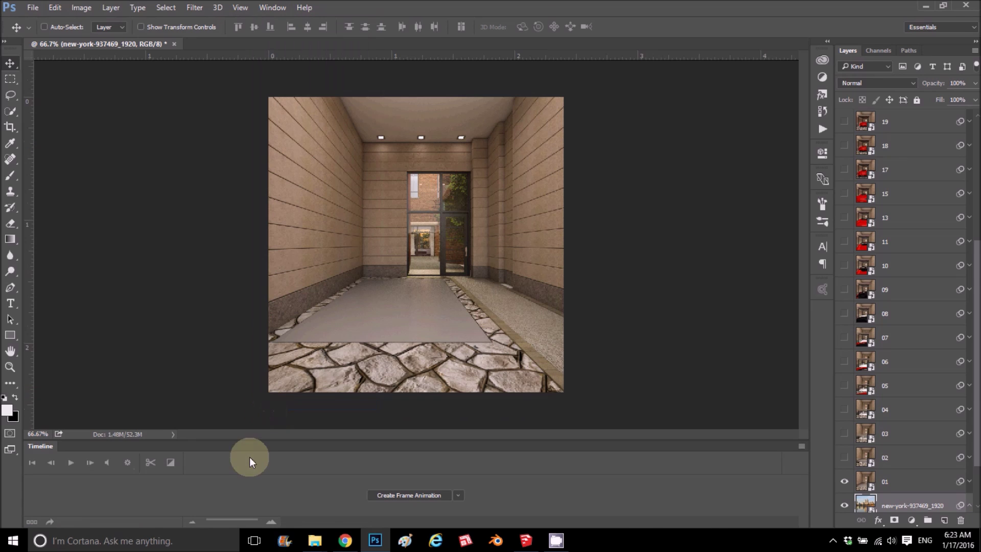
left_click(421, 496)
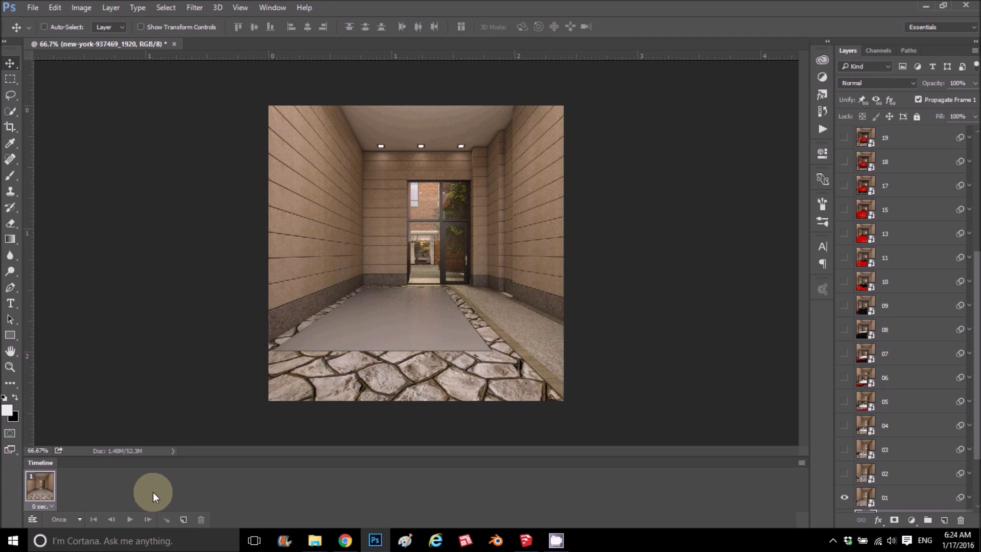
key("ctrl+z")
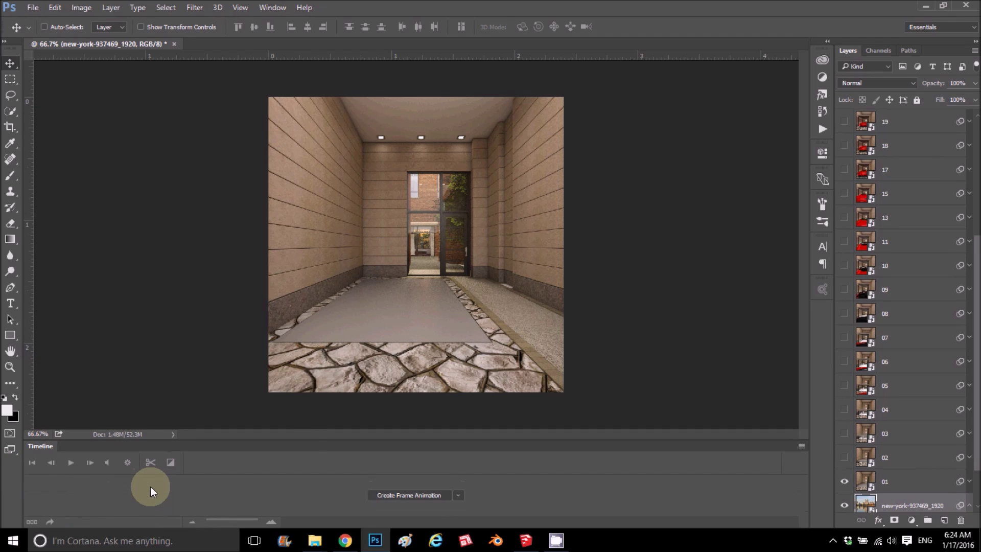
left_click(458, 494)
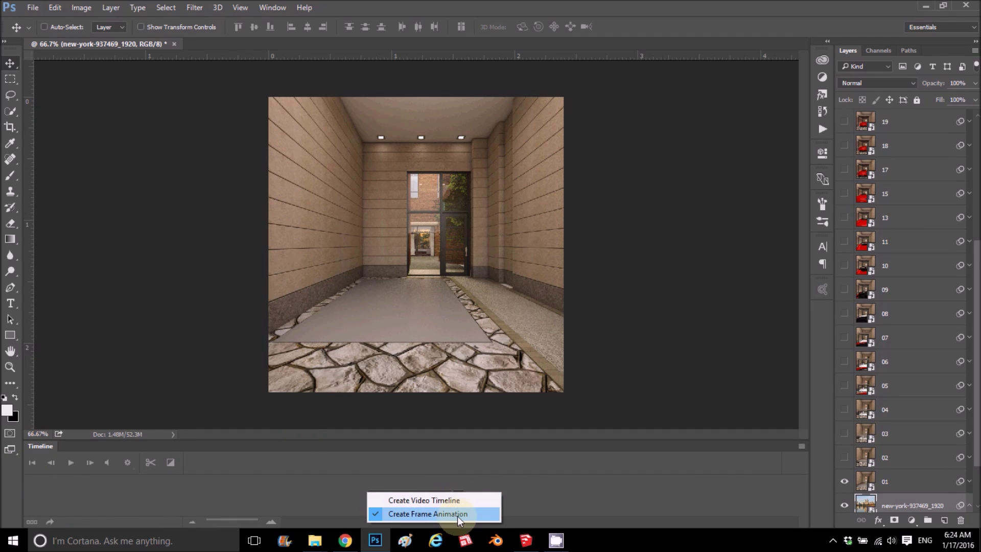
left_click(468, 482)
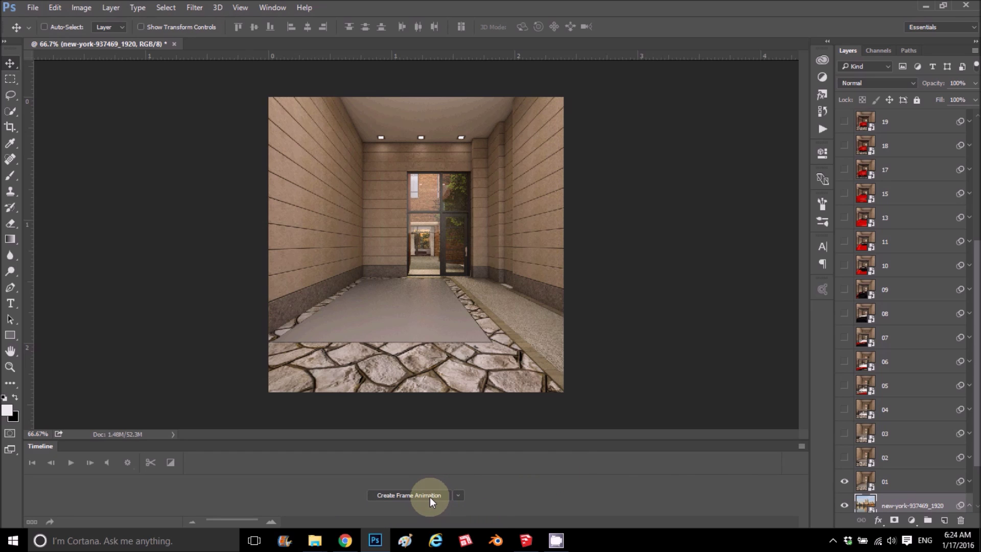
left_click(397, 495)
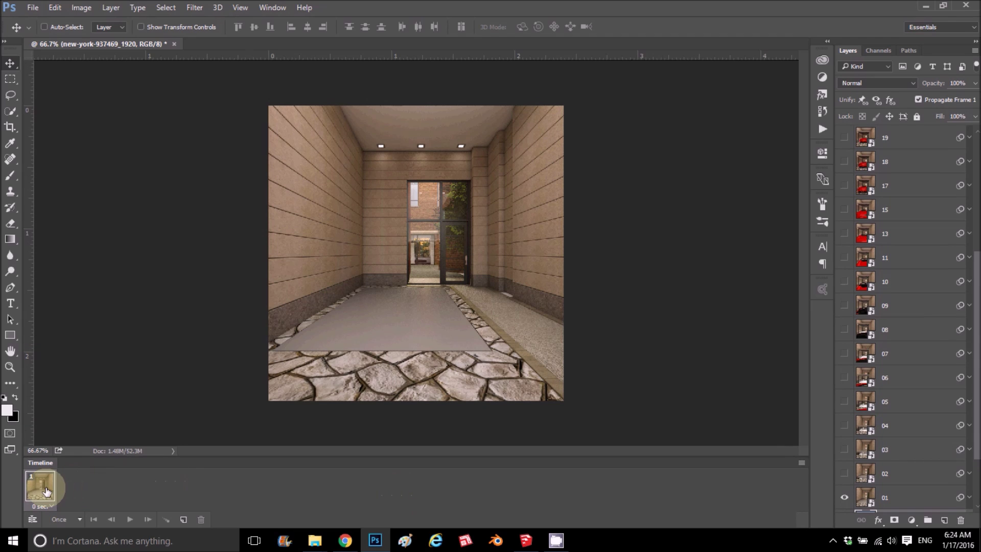
Group all the rendered frame layers from 01 through 28, leaving the New York photo outside the group
scroll(941, 439, "down", 4)
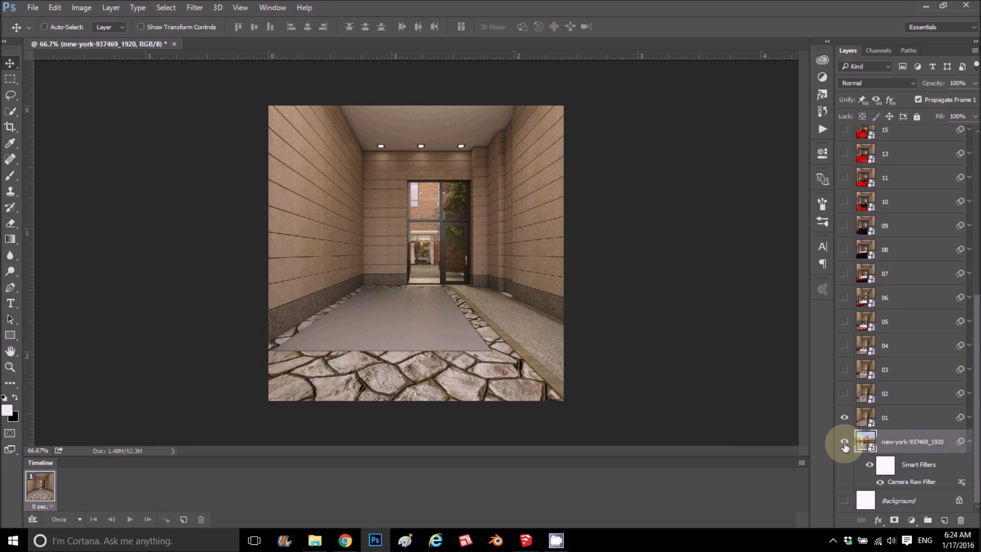
left_click(844, 418)
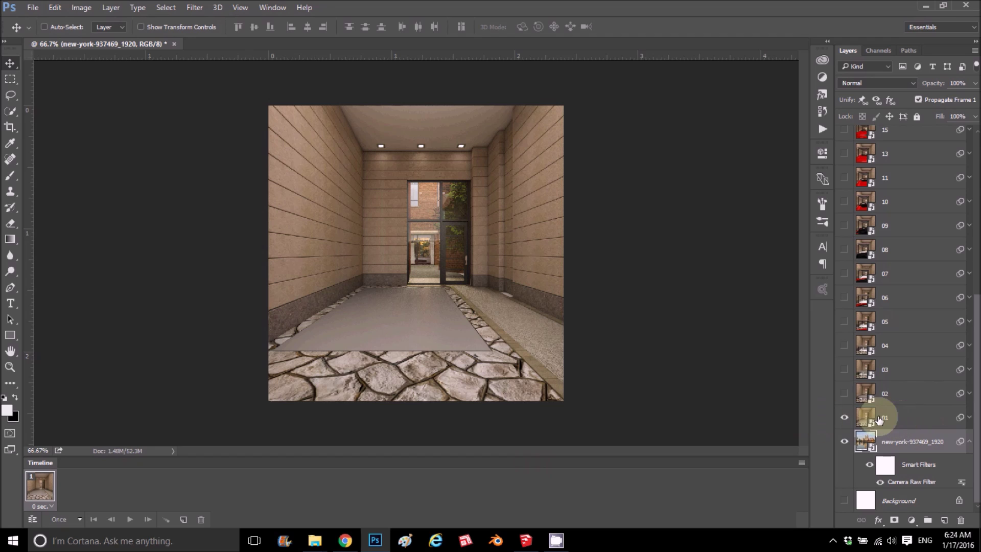
left_click(935, 419)
scroll(917, 398, "up", 5)
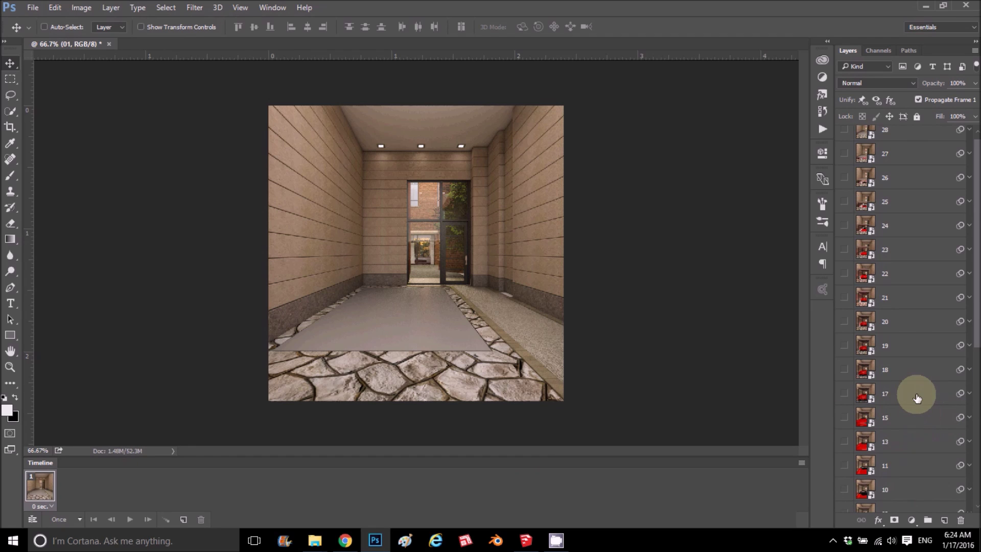
left_click(908, 148, "shift")
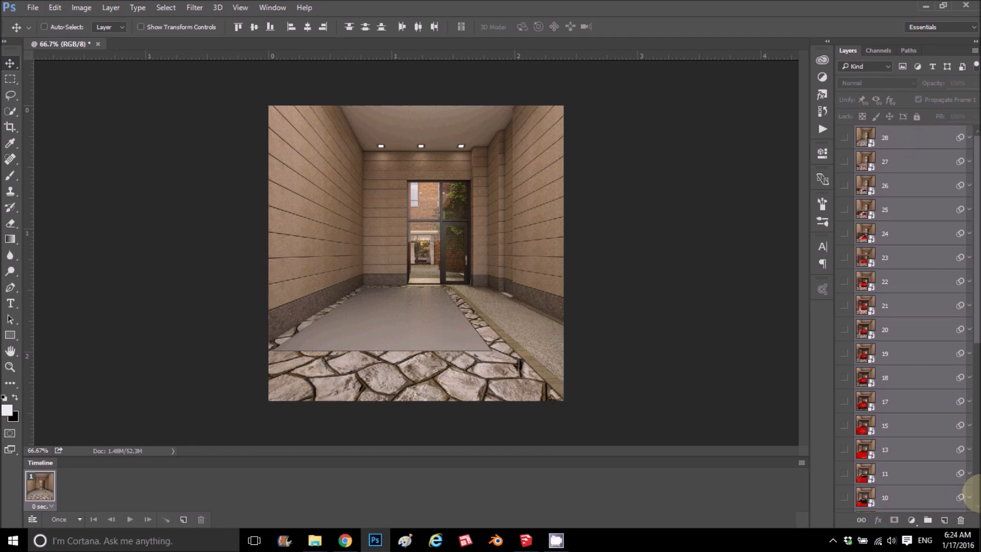
left_click(926, 521)
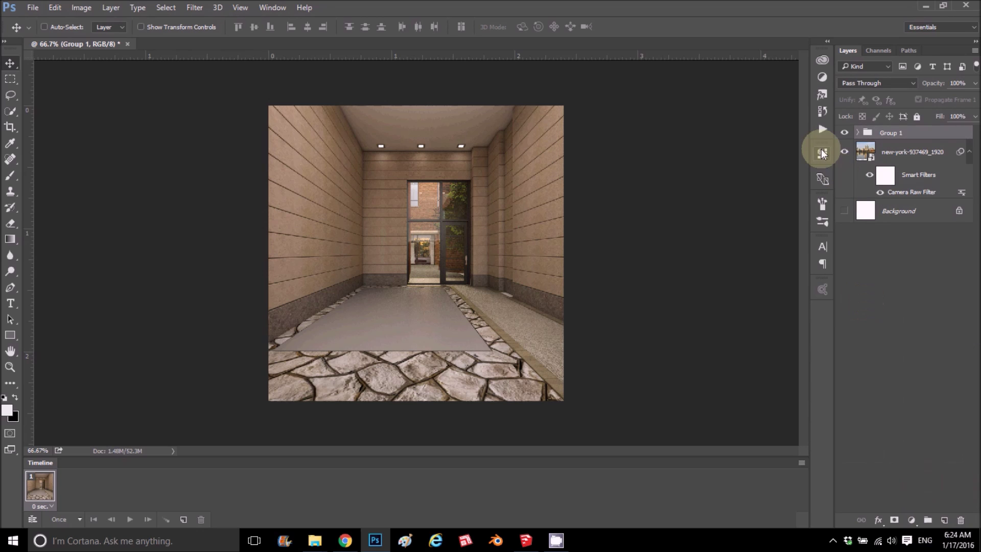
Unlock the white Background layer and delete it
left_click(969, 218)
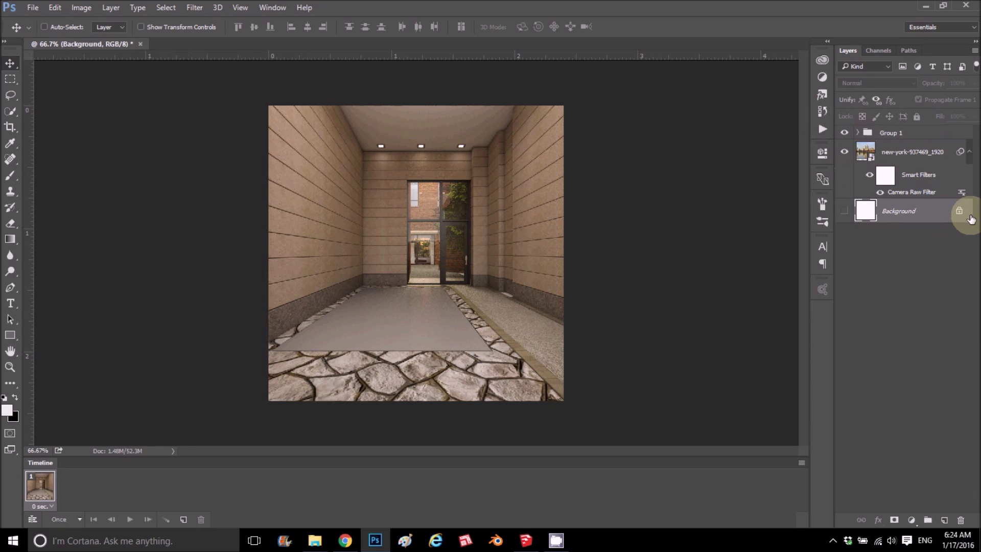
double_click(958, 215)
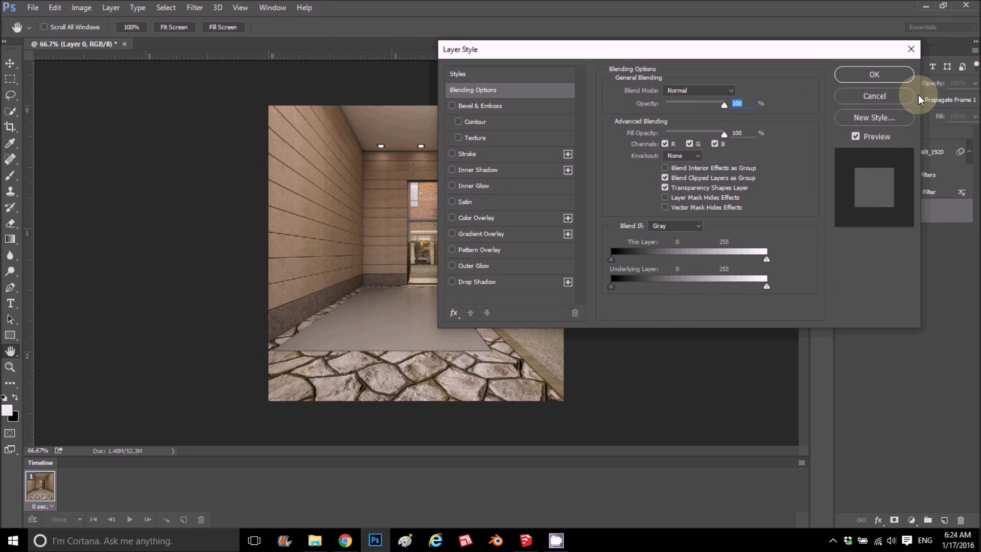
left_click(875, 96)
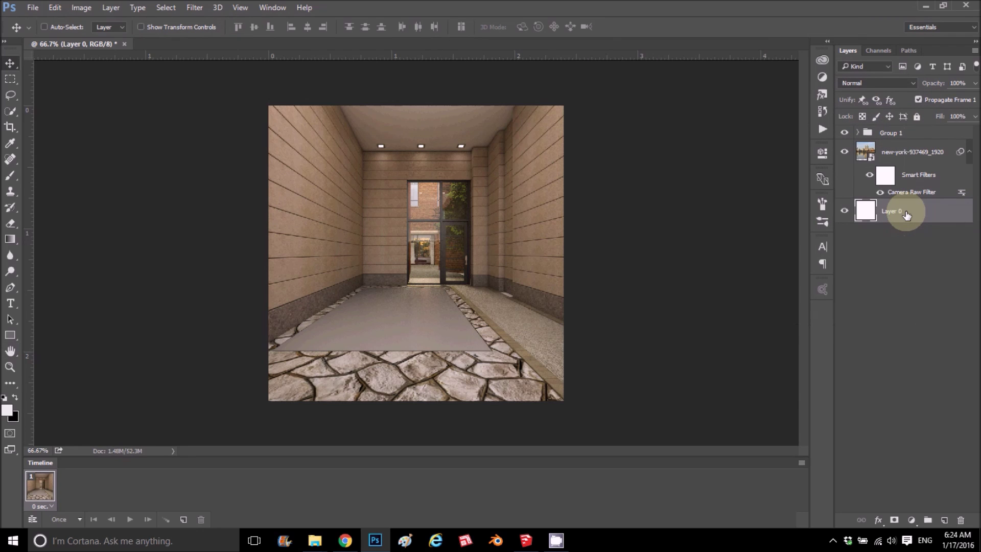
key("Delete")
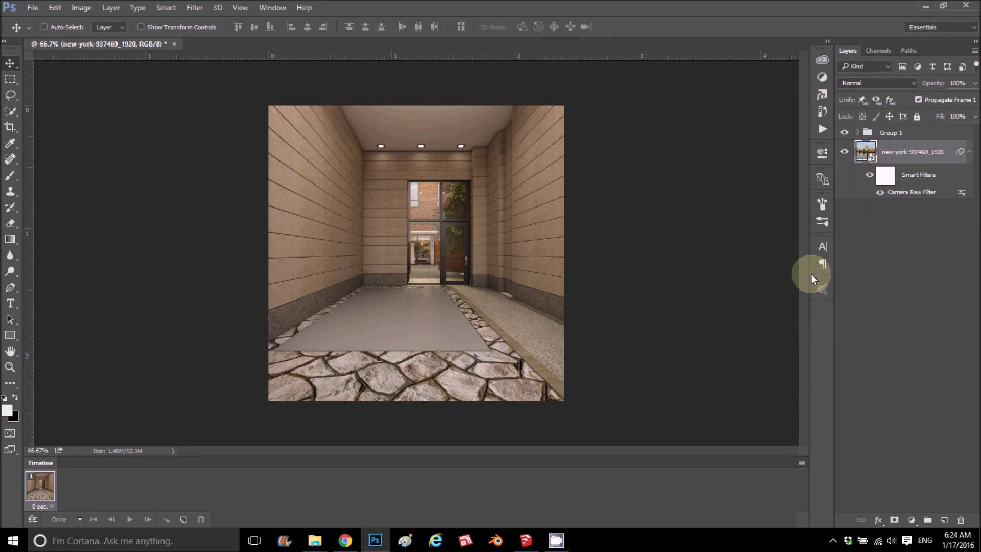
Place the entro title image from the Rendering folder at its default size and move it into Group 1 above the frame layers
mouse_move(315, 540)
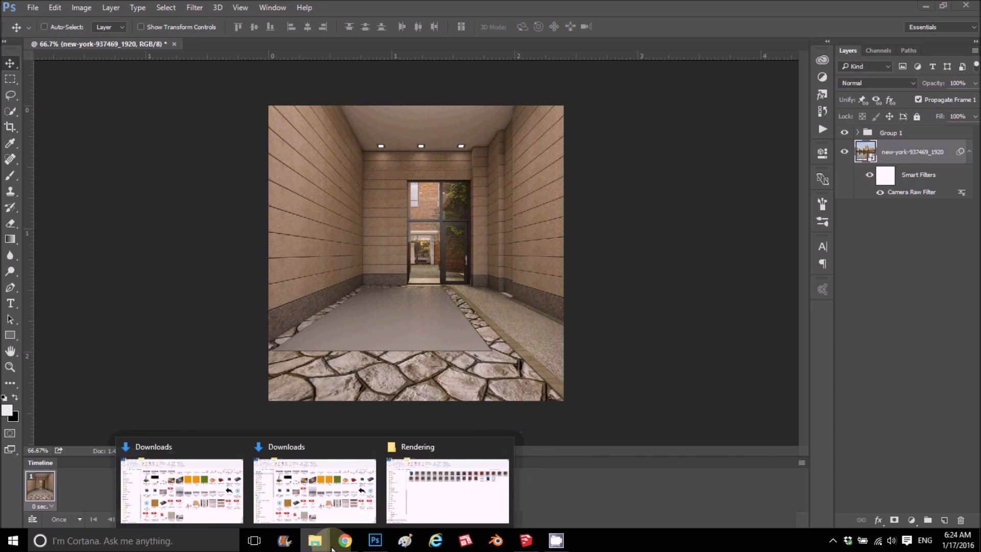
left_click(437, 505)
left_click_drag(765, 169, 546, 338)
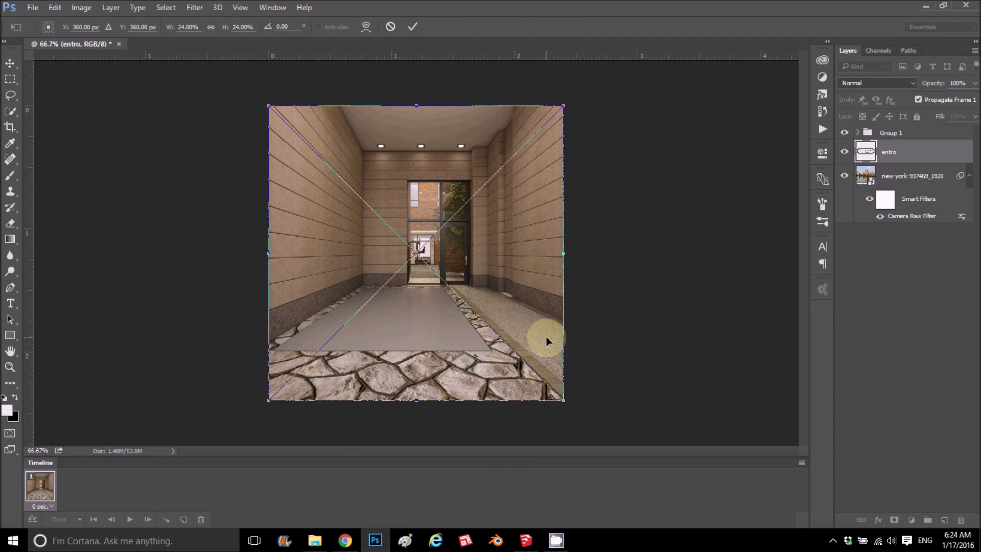
key("Return")
left_click_drag(881, 150, 879, 133)
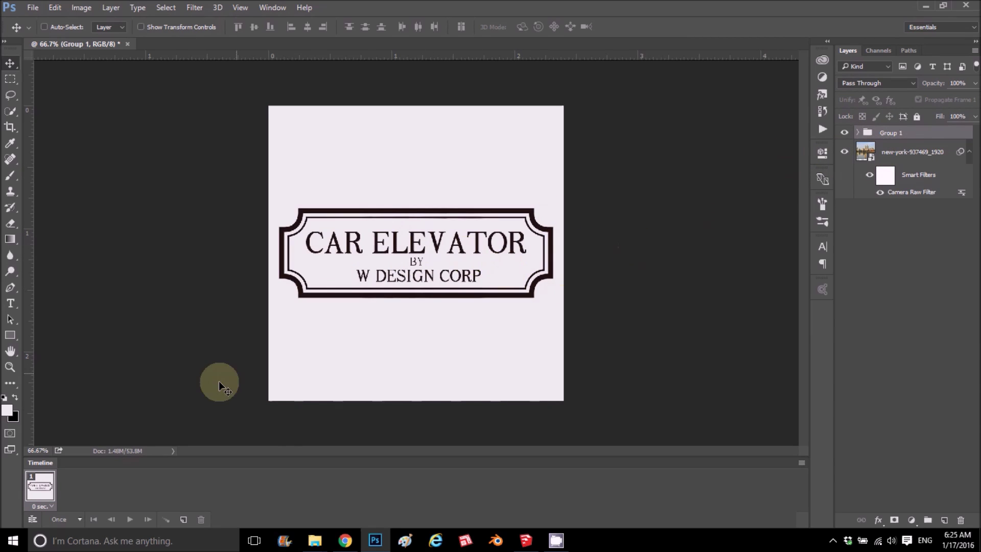
Add a second animation frame, hide the entro layer in it so layer 01 shows, and compare it with the first frame
left_click(53, 507)
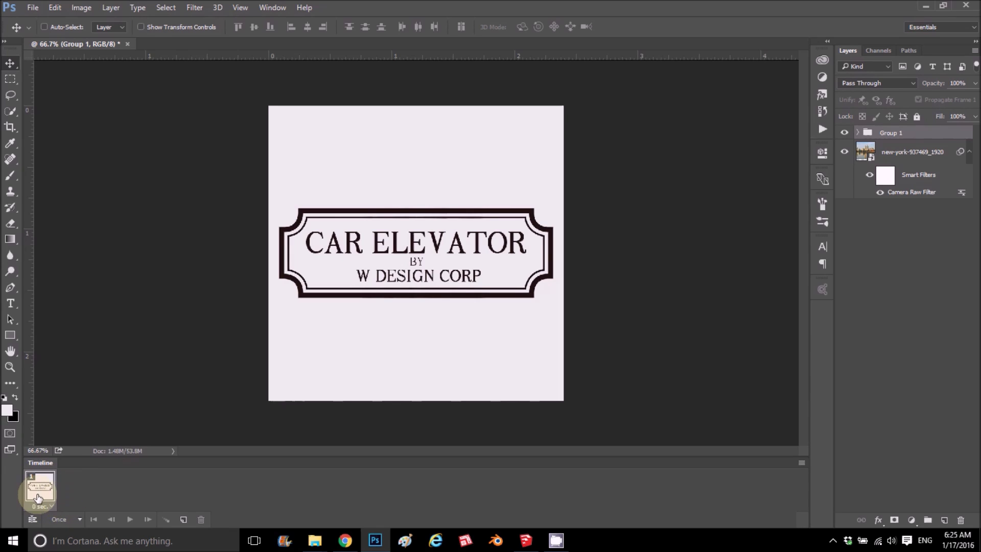
left_click(184, 520)
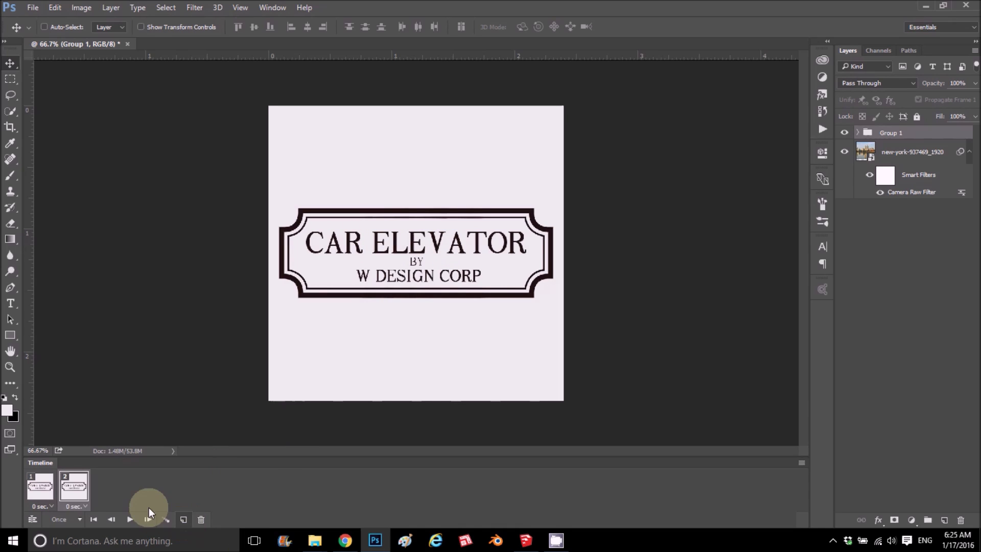
left_click(859, 134)
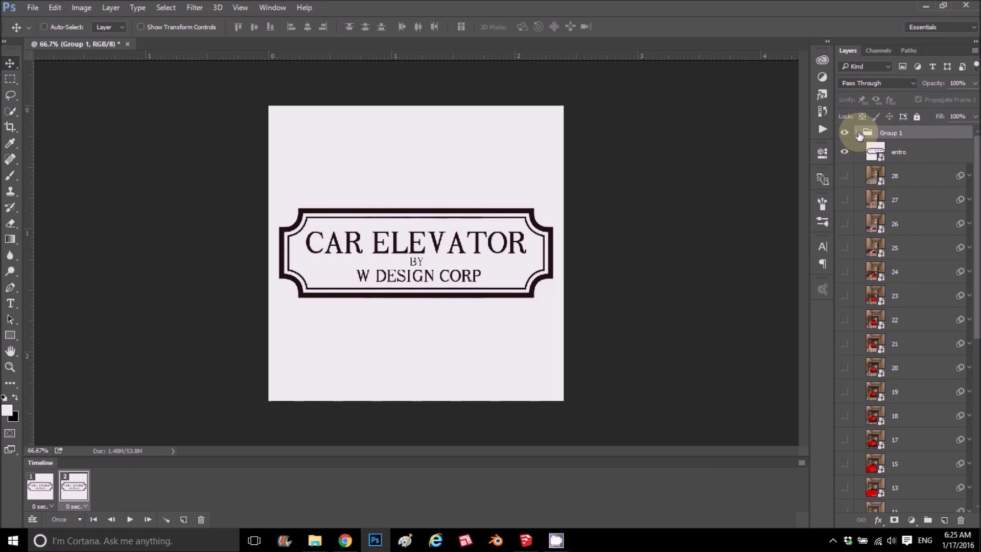
left_click(845, 153)
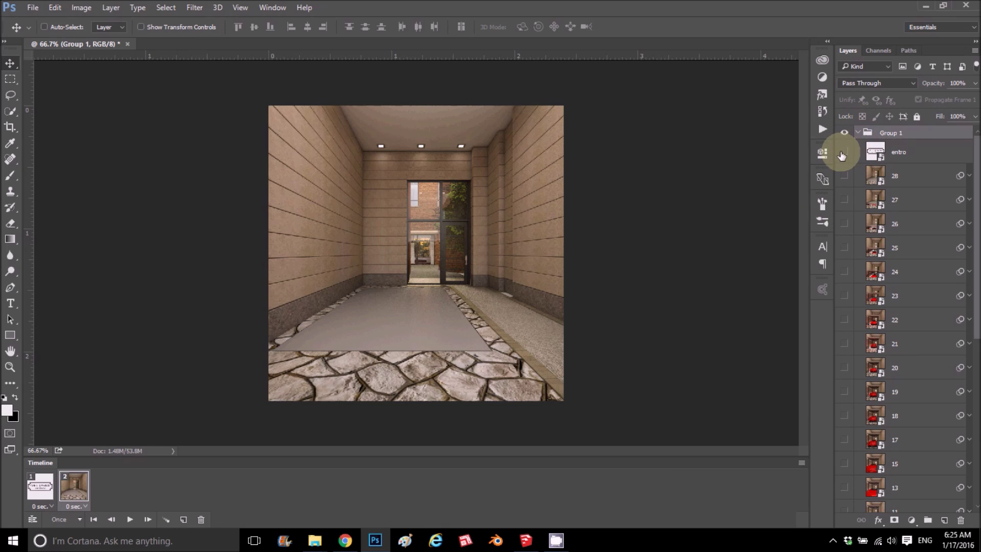
left_click(41, 487)
left_click(68, 489)
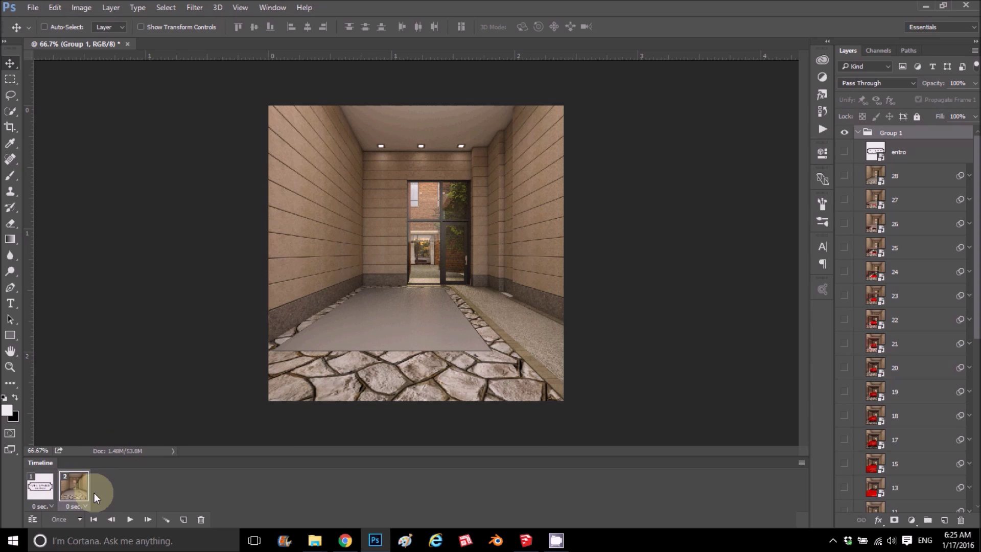
left_click(858, 134)
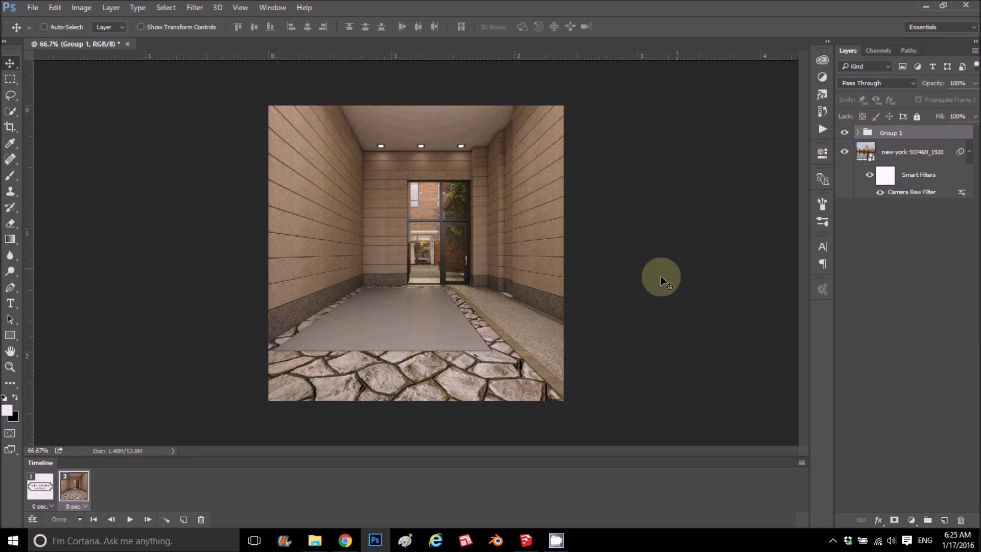
Add a third animation frame with layer 01 hidden and layer 02 visible above the New York photo
left_click(858, 133)
left_click(858, 133)
left_click(858, 133)
scroll(881, 292, "down", 5)
scroll(877, 307, "down", 5)
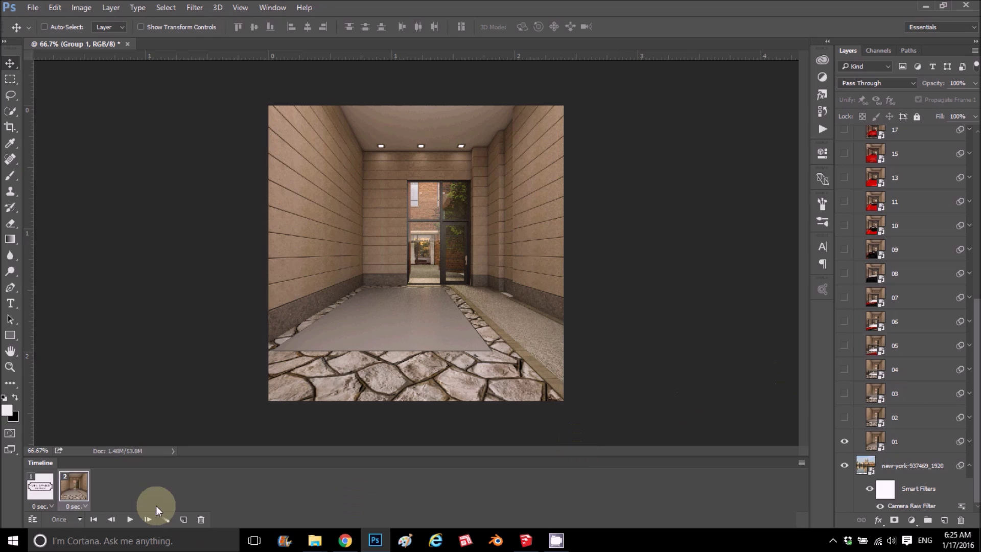
left_click(183, 519)
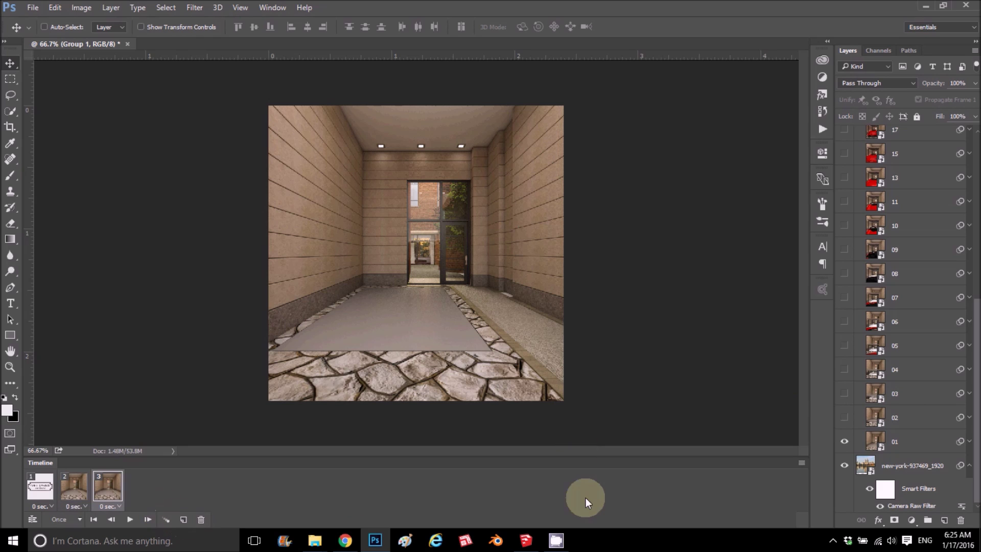
left_click(845, 443)
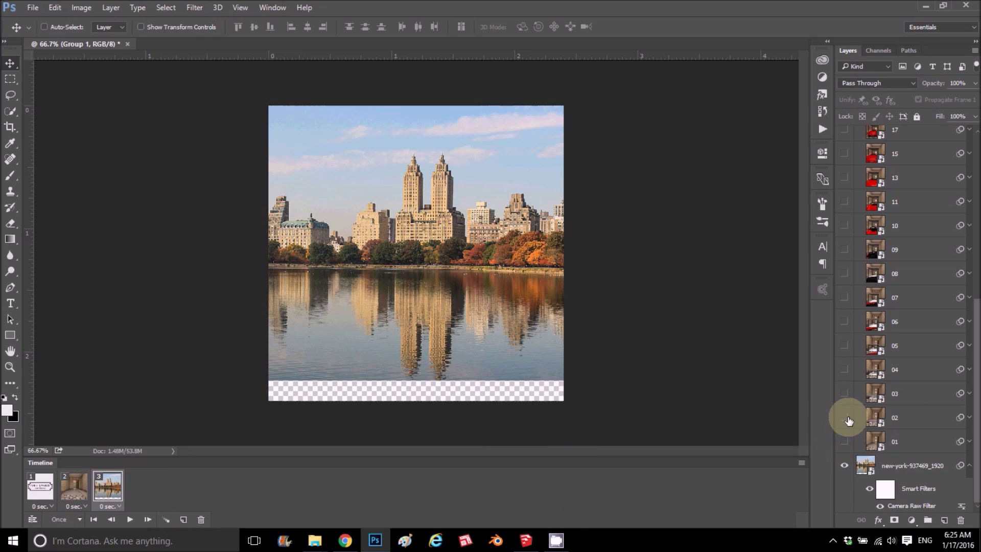
left_click(844, 419)
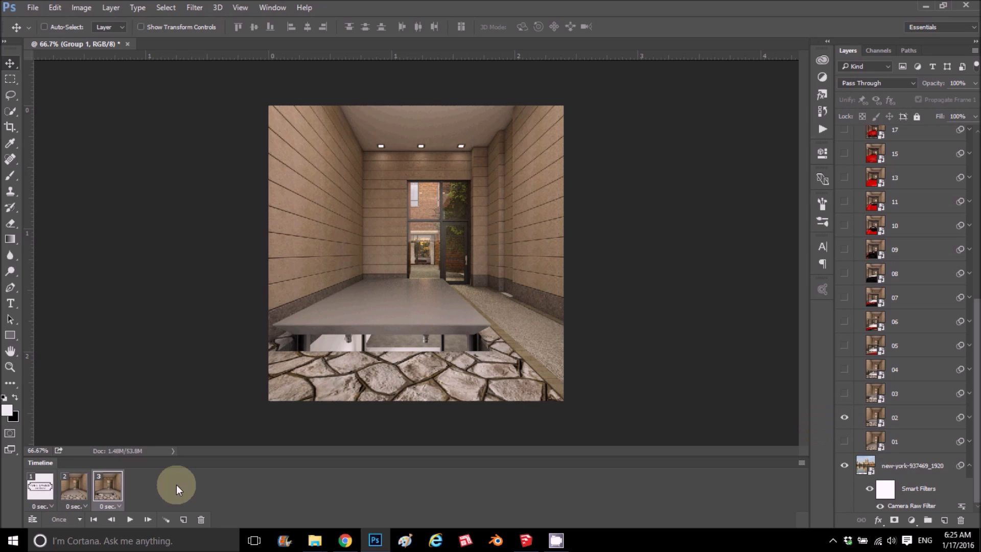
Add animation frames 4, 5 and 6, each hiding the previous render layer and showing layers 03, 04 and 05 respectively
left_click(183, 520)
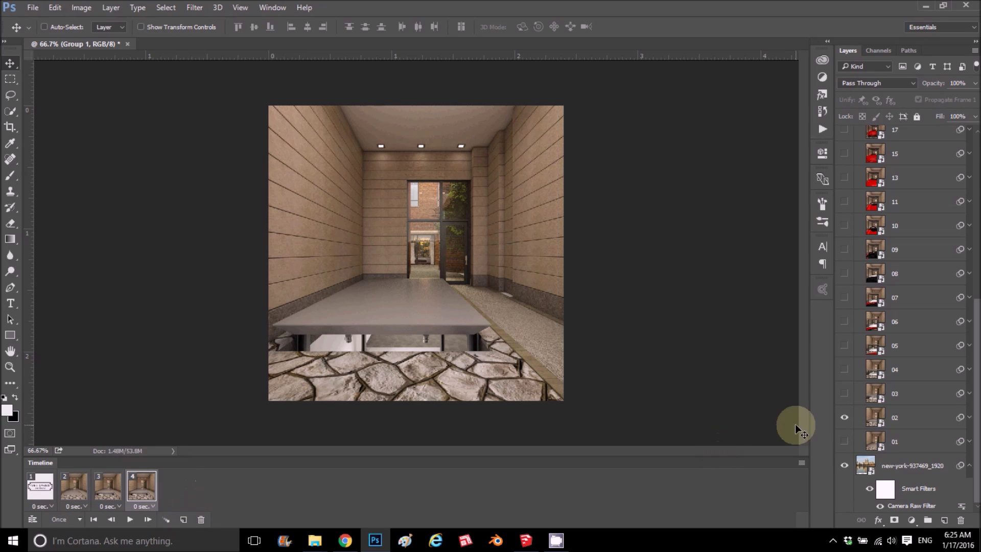
left_click(844, 418)
left_click(844, 393)
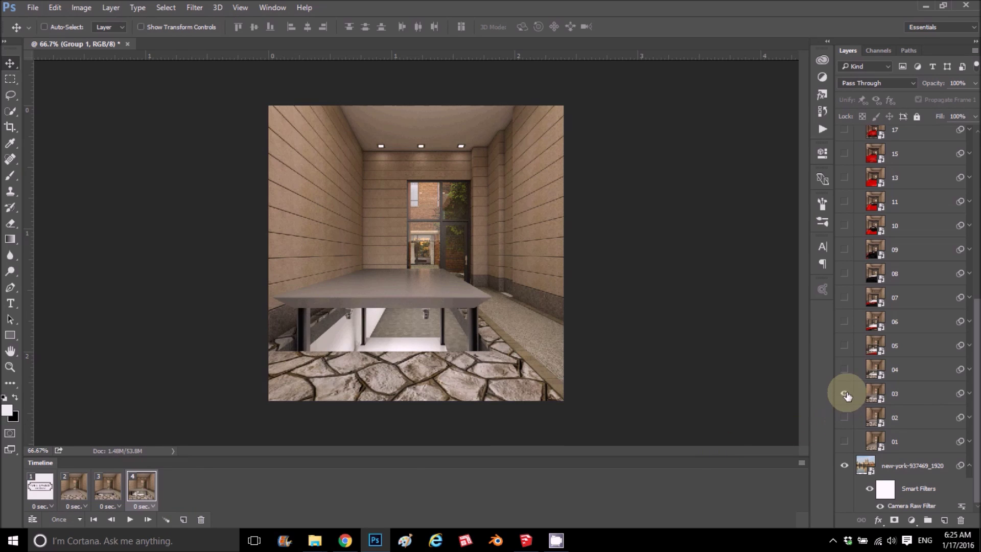
left_click(180, 519)
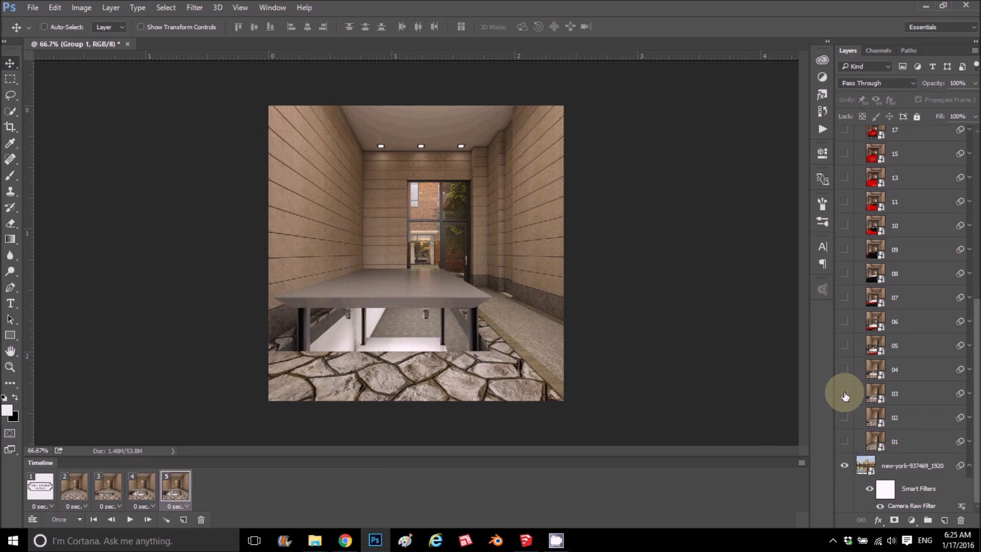
left_click(845, 393)
left_click(844, 369)
left_click(184, 520)
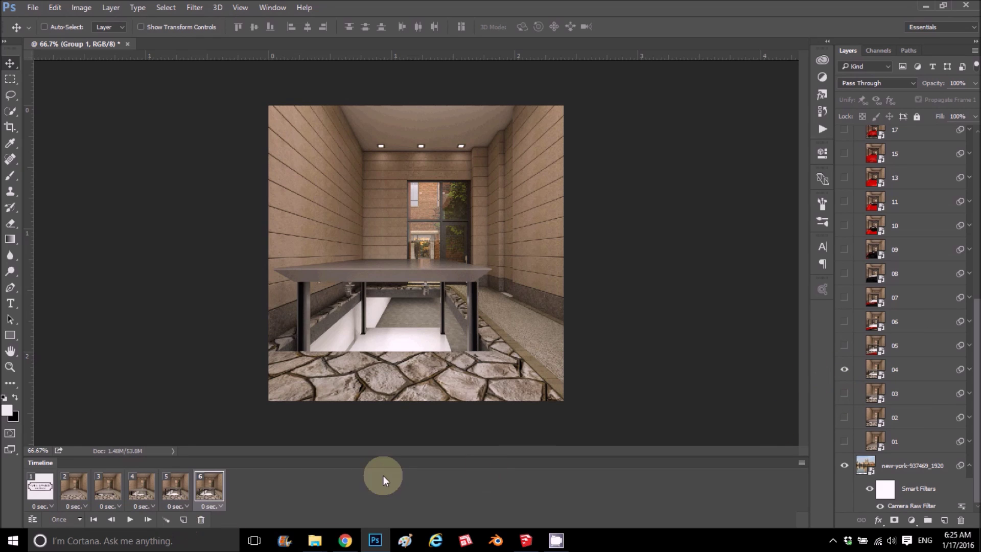
left_click(844, 369)
left_click(844, 346)
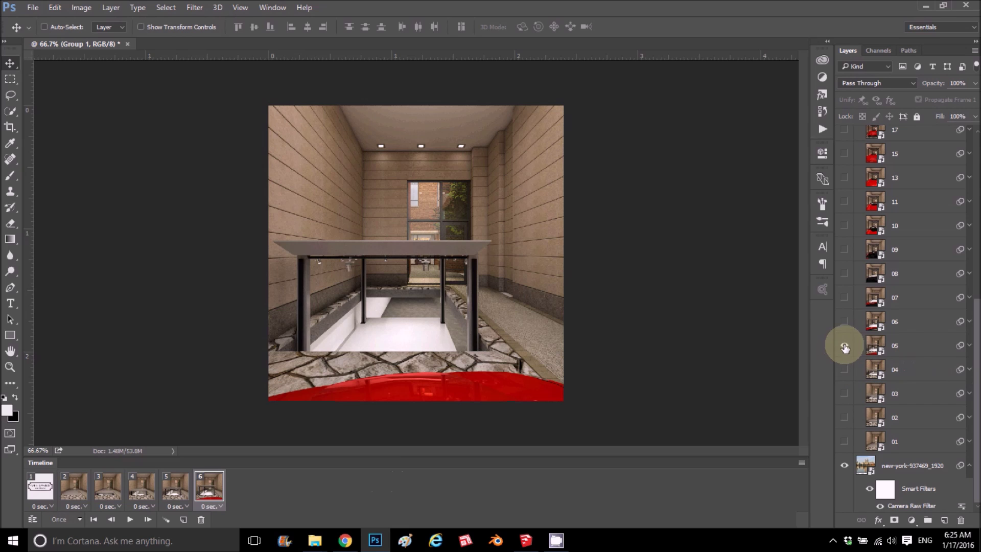
Add animation frames 7 and 8, each hiding the previous render layer and showing layers 06 and 07 respectively
left_click(183, 520)
left_click(844, 345)
left_click(844, 321)
left_click(183, 520)
left_click(844, 321)
left_click(844, 297)
Add animation frames 9 and 10, showing only layer 08 in frame 9 and only layer 10 in frame 10
left_click(184, 520)
left_click(844, 297)
left_click(844, 273)
left_click(184, 519)
left_click(844, 274)
left_click(844, 250)
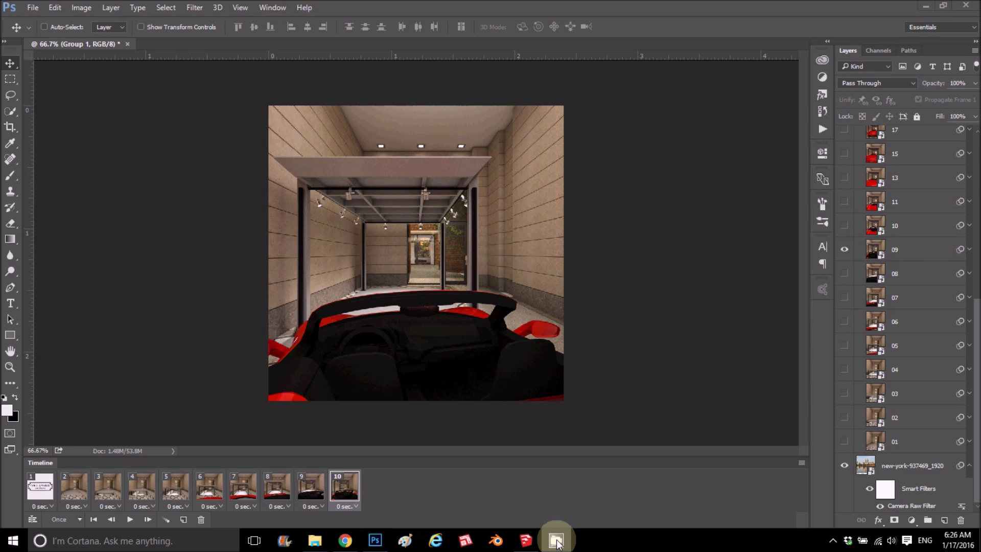
left_click(845, 249)
left_click(844, 225)
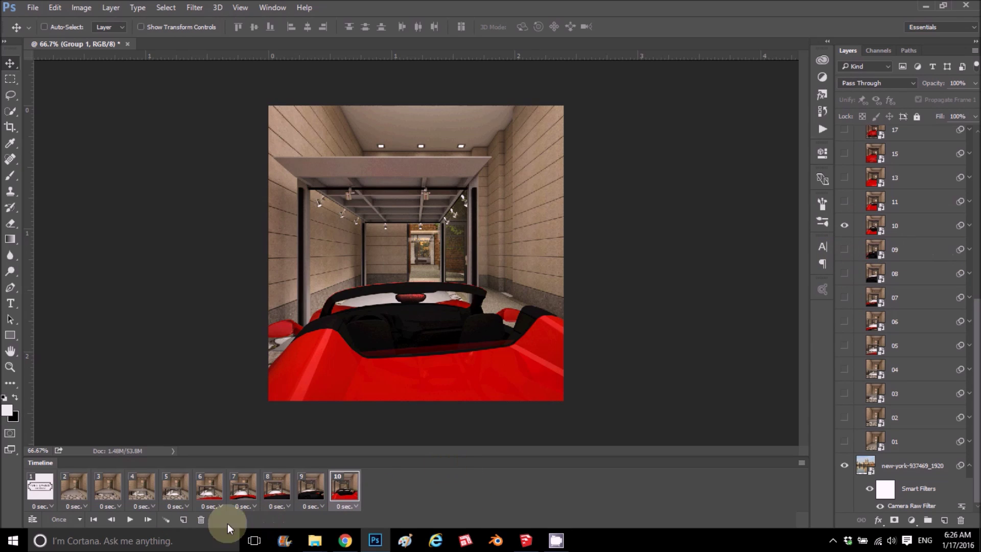
Add animation frames 11 and 12, each hiding the previous render layer and showing layers 11 and 13 respectively
left_click(183, 520)
left_click(844, 225)
left_click(844, 201)
left_click(184, 520)
left_click(844, 201)
left_click(844, 178)
Add animation frames 13 and 14, each hiding the previous render layer and showing layers 15 and 17 respectively
left_click(183, 520)
left_click(844, 178)
left_click(844, 154)
left_click(184, 520)
left_click(844, 154)
left_click(845, 130)
Add animation frames 15 and 16, each hiding the previous render layer and showing layers 18 and 19 respectively
scroll(846, 154, "up", 1)
scroll(846, 154, "up", 5)
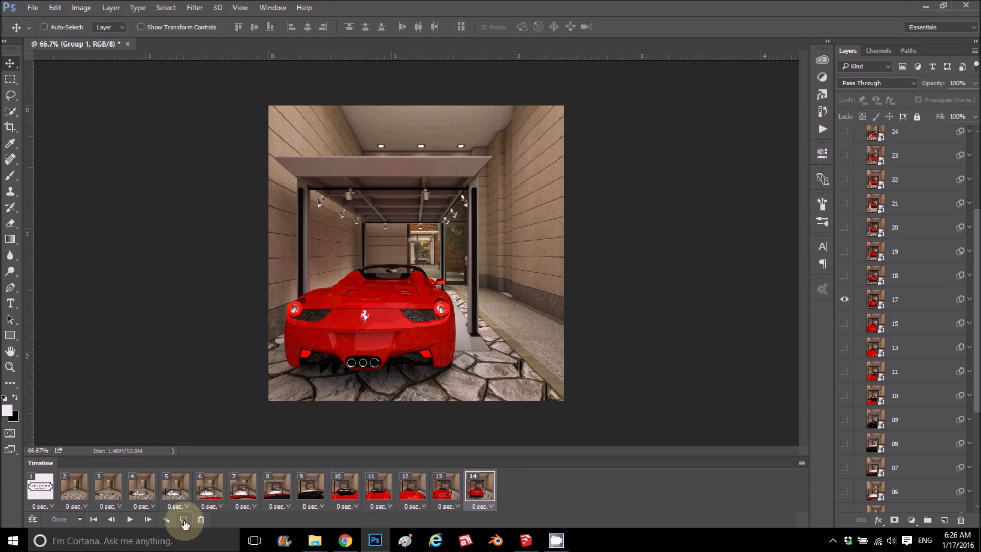
left_click(184, 520)
left_click(844, 299)
left_click(844, 275)
left_click(184, 519)
left_click(844, 275)
left_click(844, 252)
Add animation frames 17, 18 and 19, each hiding the previous render layer and showing layers 20, 21 and 22 respectively
left_click(184, 520)
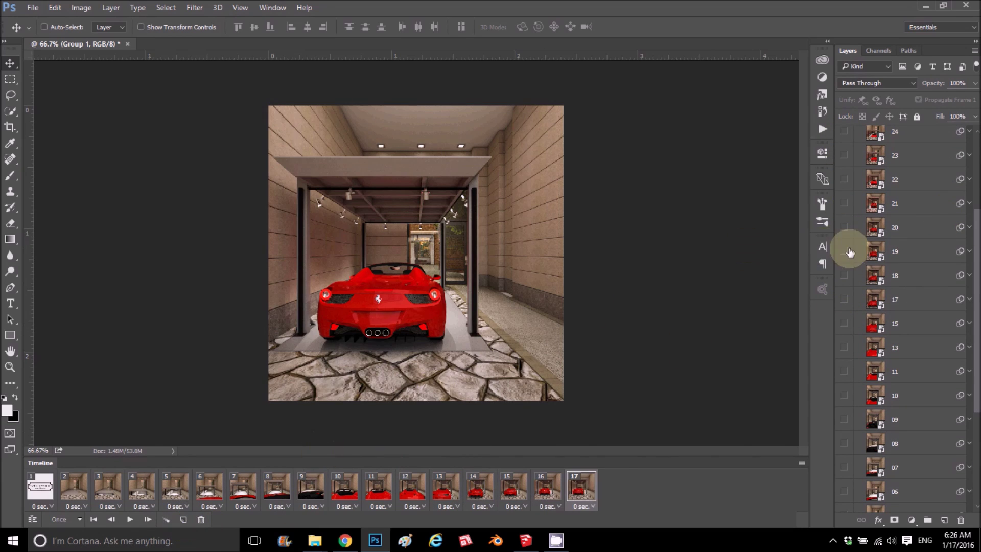
left_click(844, 251)
left_click(844, 228)
left_click(183, 519)
left_click(183, 520)
left_click(844, 227)
left_click(845, 203)
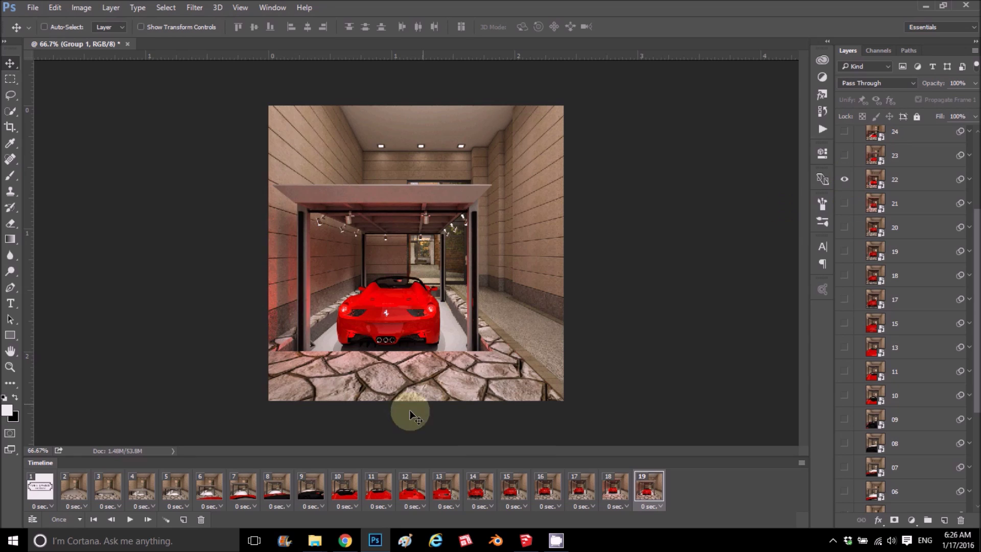
Add animation frames 20 and 21, each hiding the previous render layer and showing layers 23 and 24 respectively
left_click(183, 519)
left_click(844, 203)
left_click(844, 132)
left_click(183, 520)
left_click(846, 134)
scroll(890, 205, "up", 3)
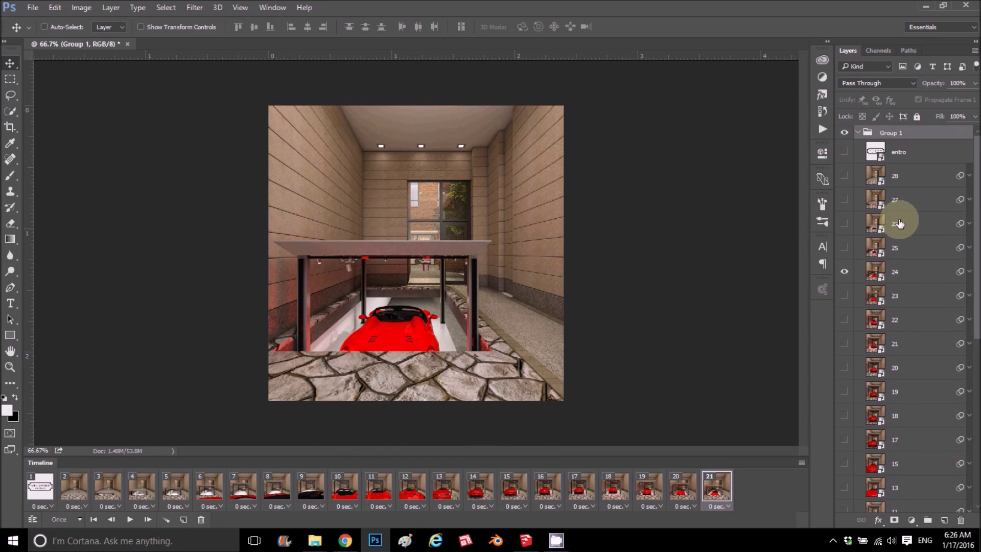
Add animation frames 22 and 23, each hiding the previous render layer and showing layers 25 and 26 respectively
left_click(184, 519)
left_click(844, 271)
left_click(844, 248)
left_click(184, 520)
left_click(844, 247)
left_click(844, 224)
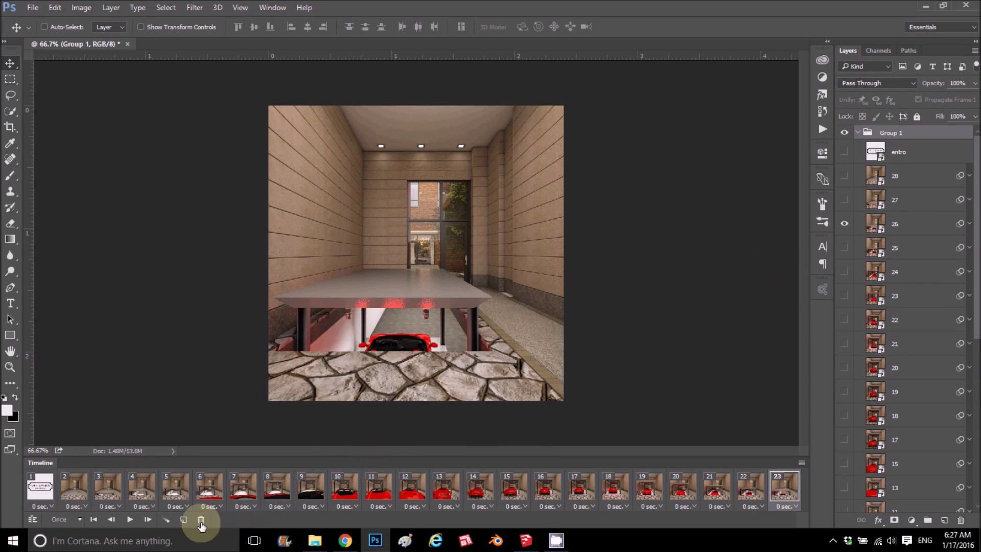
Add animation frames 24 and 25, each hiding the previous render layer and showing layers 27 and 28 respectively
left_click(184, 519)
left_click(844, 223)
left_click(844, 200)
left_click(183, 519)
left_click(844, 200)
left_click(844, 175)
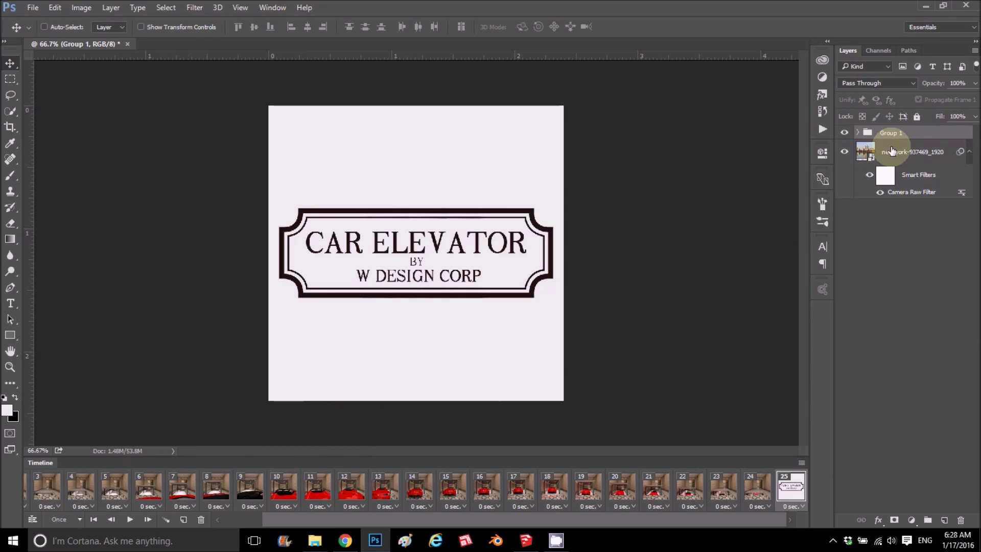
Place the Last image at its default size above the New York photo and hide Group 1 in frame 25 to reveal it
left_click(891, 150)
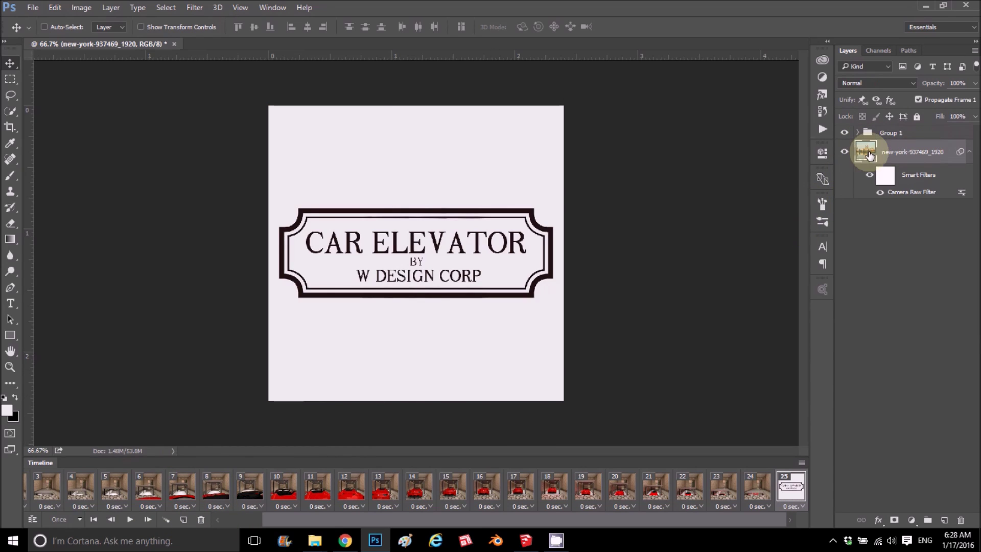
left_click(315, 541)
left_click(450, 488)
left_click_drag(857, 164, 404, 390)
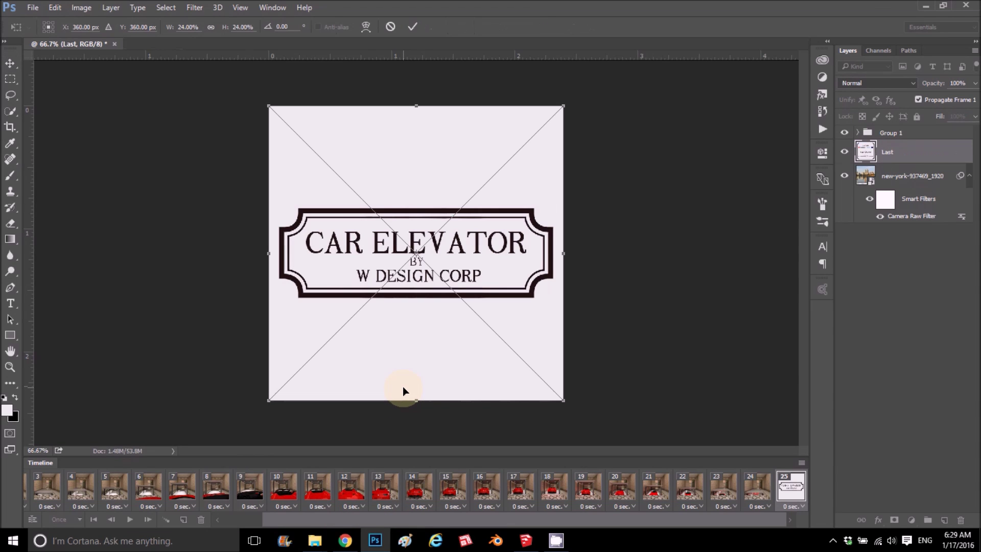
key("Return")
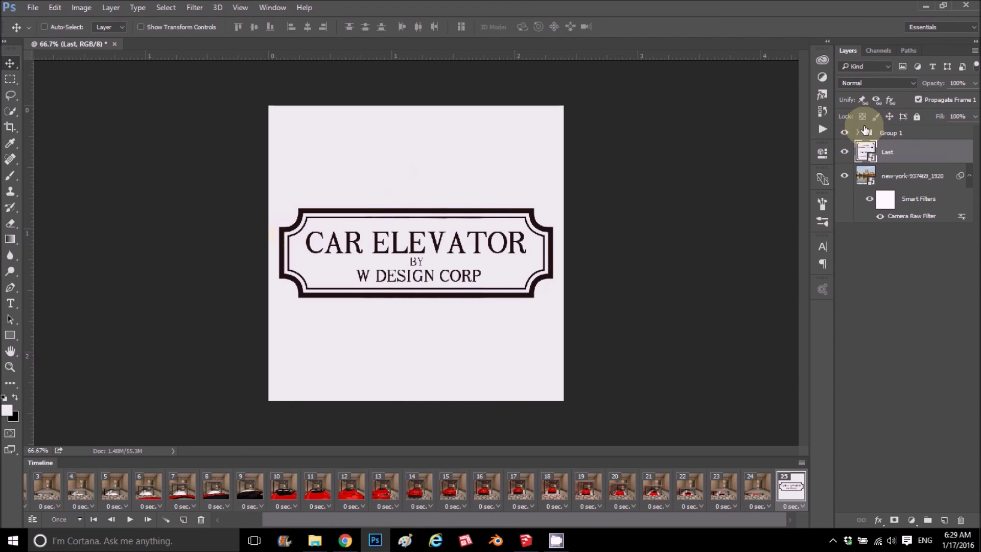
Insert a copy of frame 24 before the closing frame and show layer 28 in it instead of layer 27
left_click(757, 488)
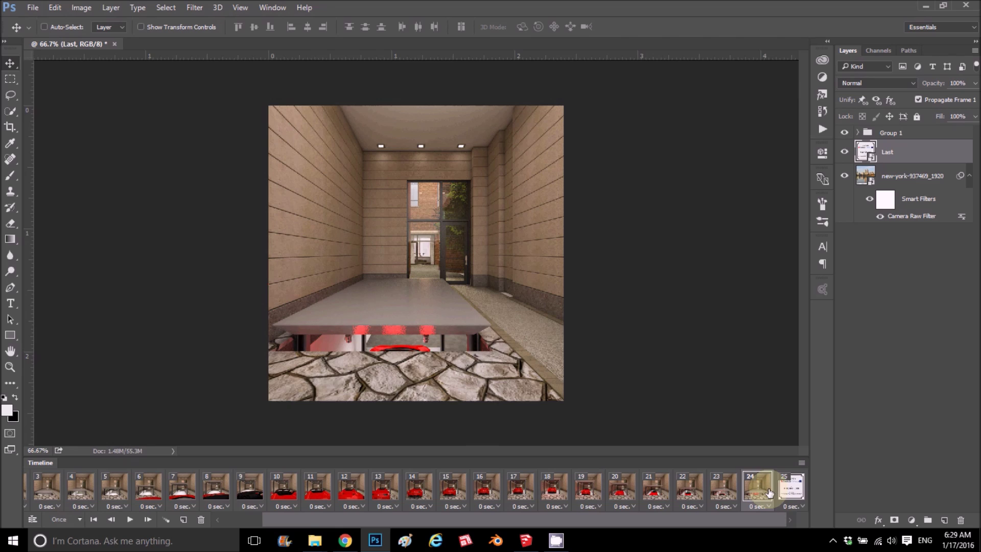
left_click(185, 519)
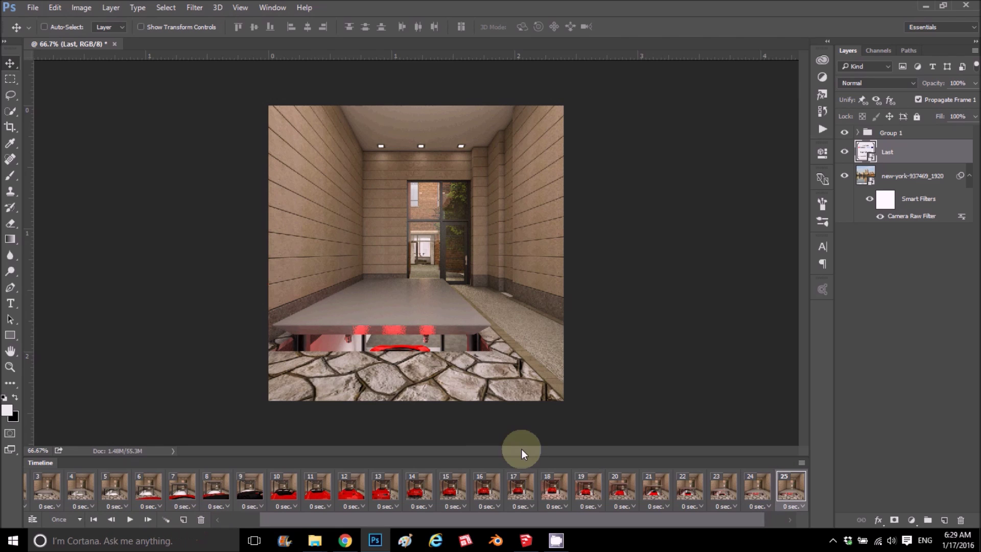
left_click(858, 133)
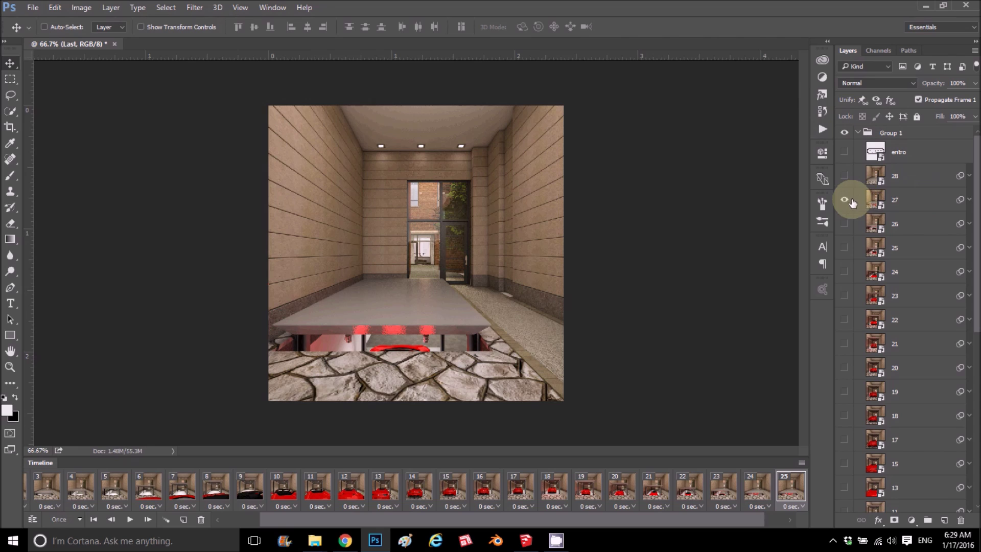
left_click(844, 176)
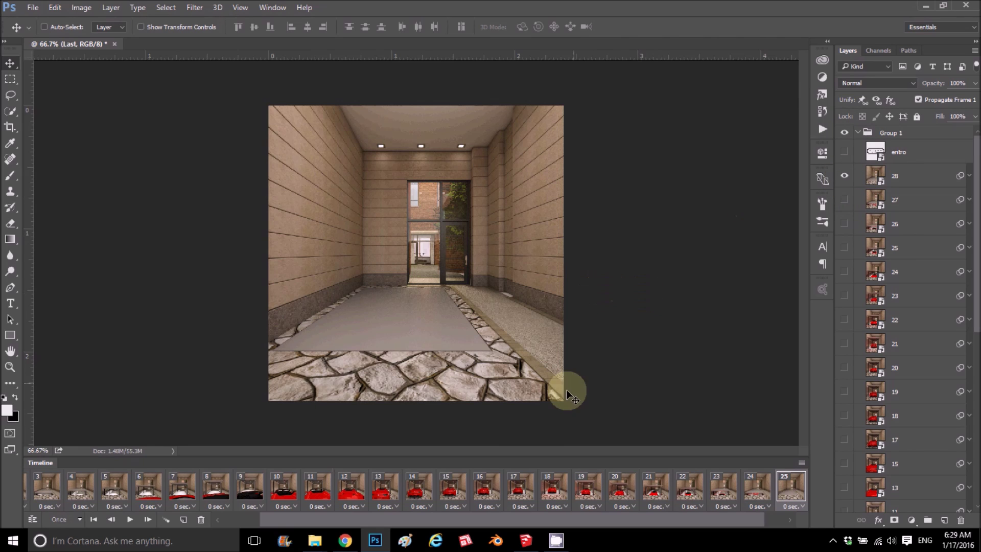
Play the animation, go back to the first frame and play the whole sequence from the start
left_click(130, 520)
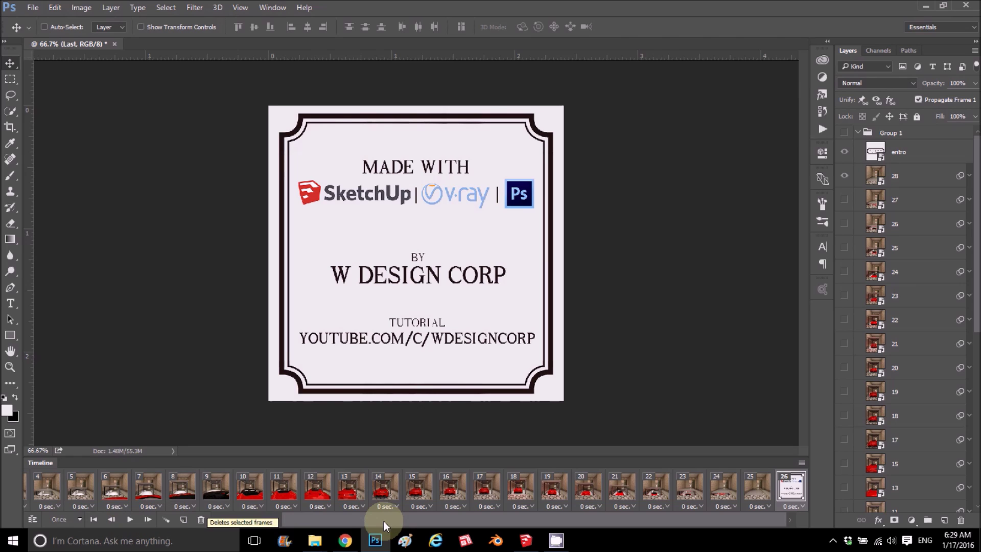
left_click_drag(369, 524, 307, 524)
left_click(40, 493)
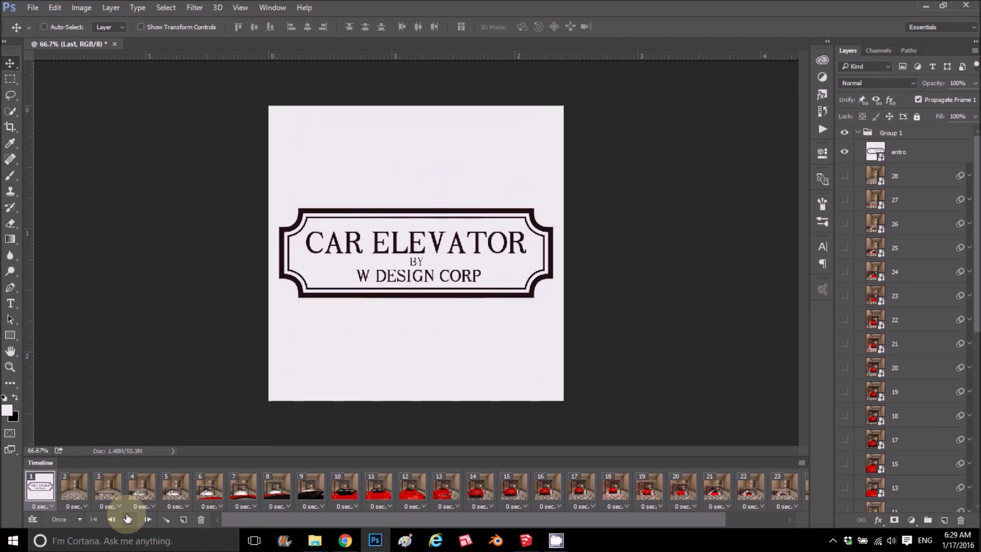
left_click(130, 520)
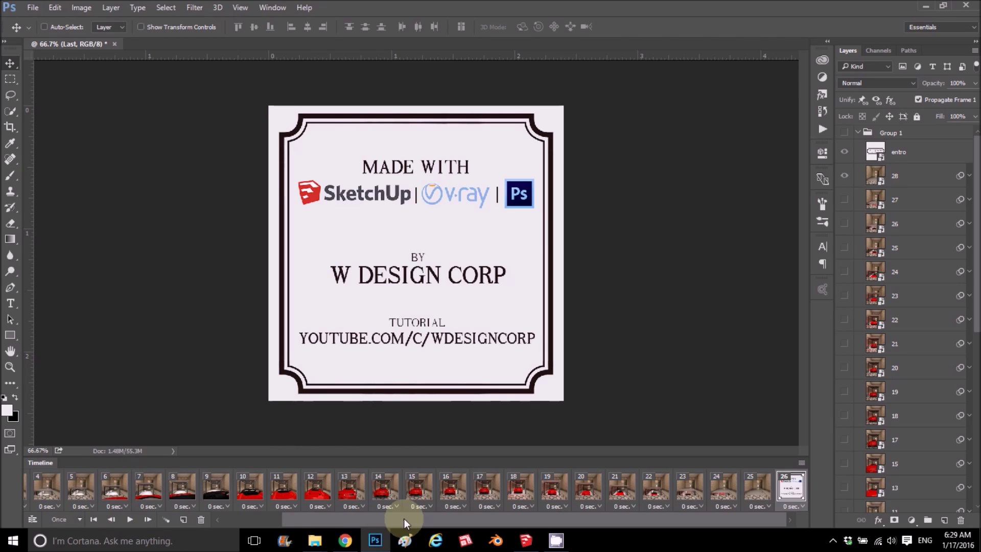
Select all animation frames from the title to the closing image and set their delay to 0.2 seconds
left_click_drag(404, 520, 250, 520)
left_click(39, 489)
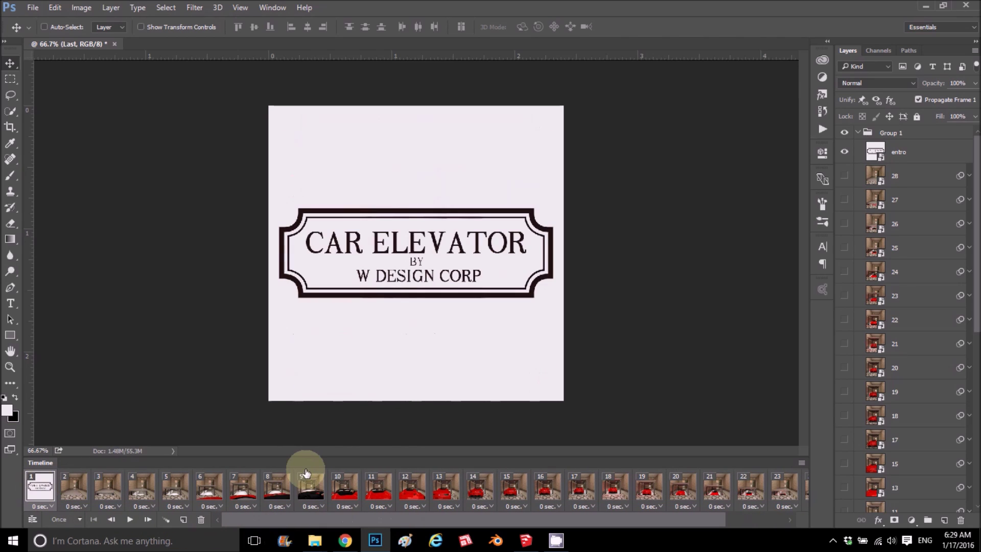
left_click_drag(653, 520, 716, 521)
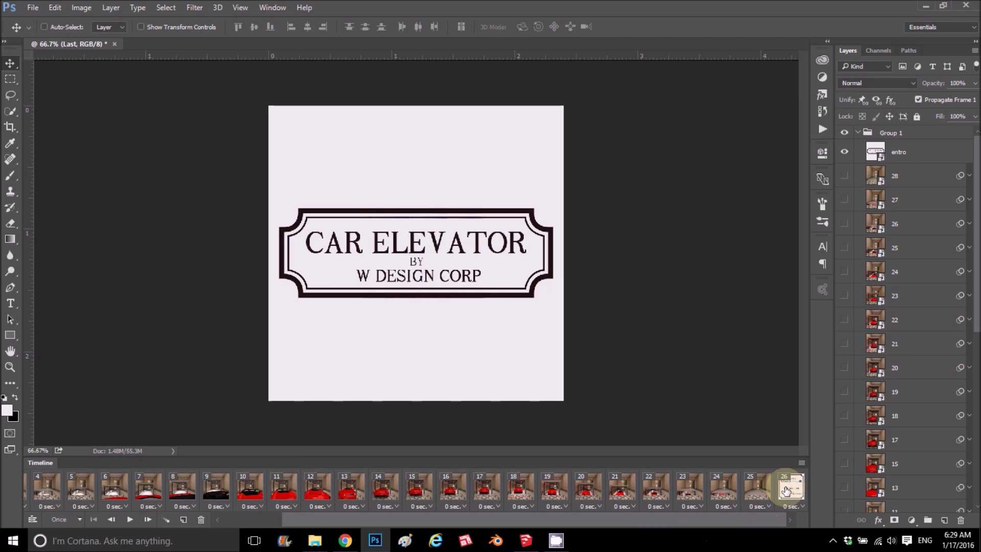
left_click(801, 506)
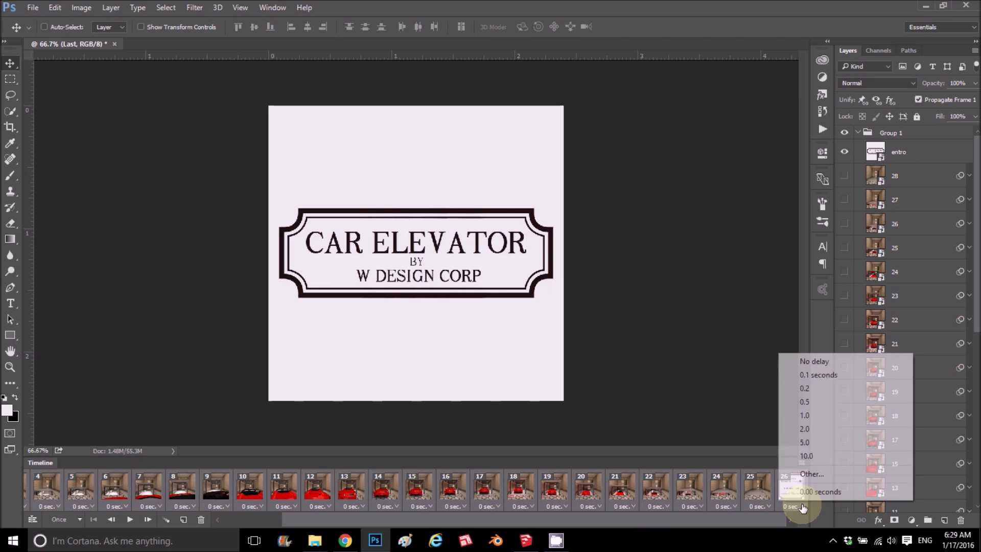
left_click(814, 391)
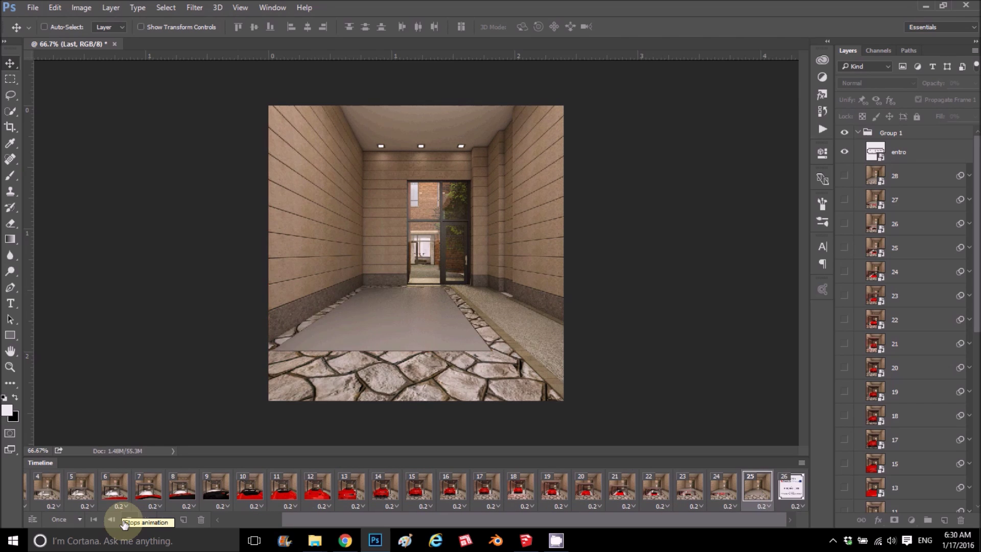
Set the animation to loop Forever and play it
left_click(74, 519)
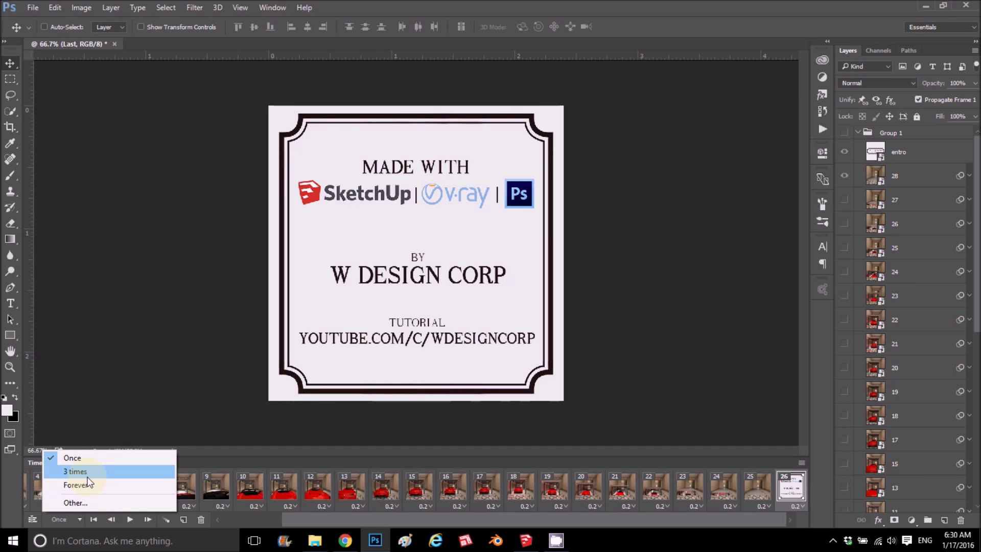
left_click(90, 484)
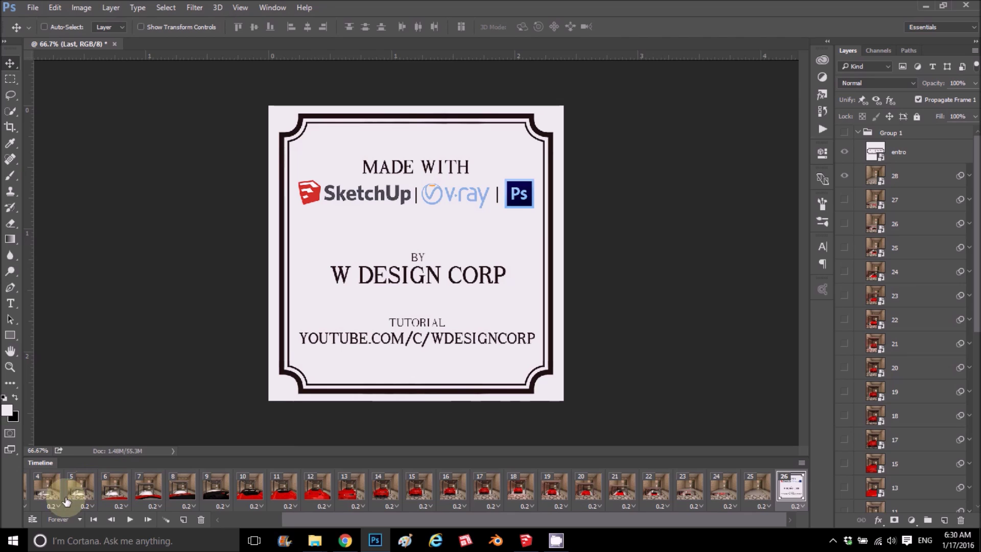
left_click(130, 519)
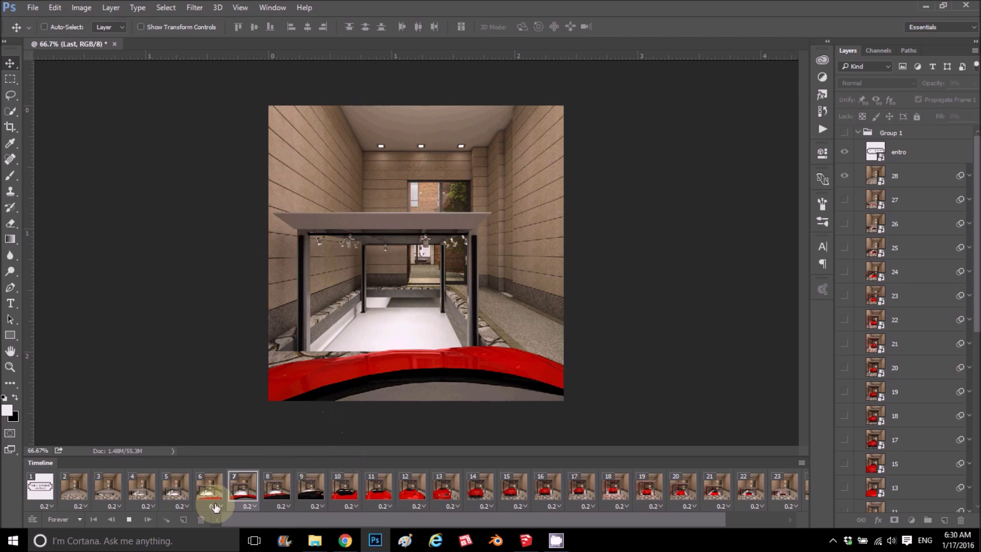
Stop playback, try a 0.5-second delay on the title frame, and set it back to 0.2 seconds
left_click(46, 506)
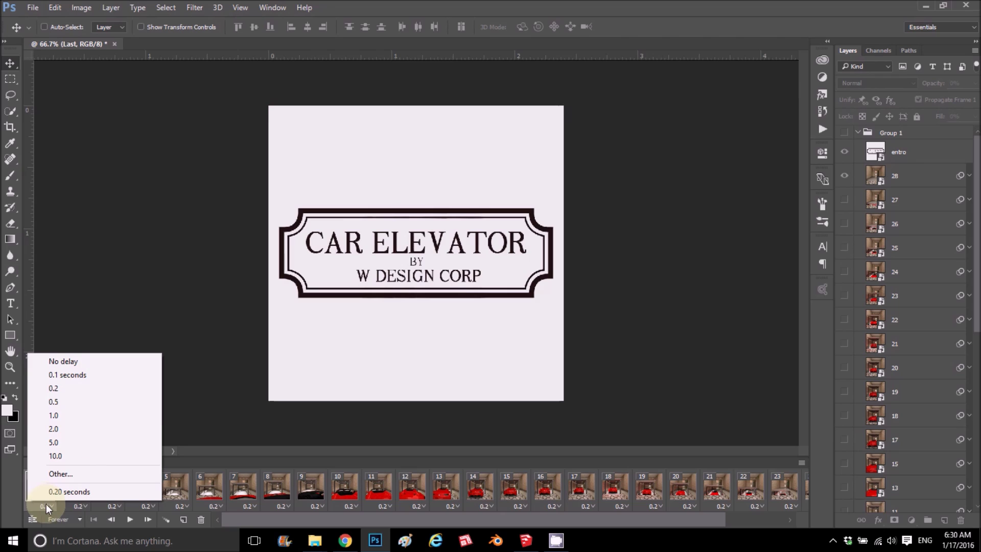
left_click(64, 402)
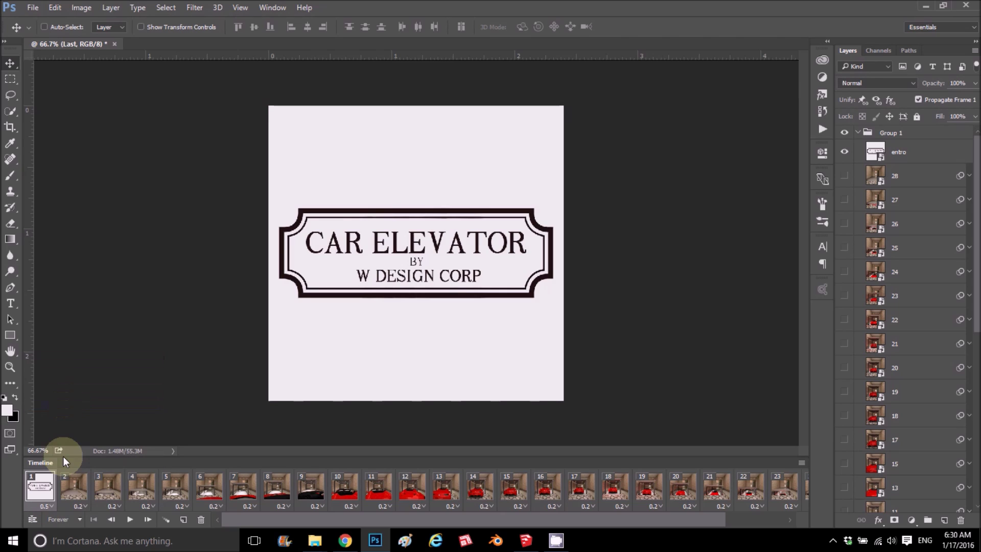
left_click(46, 505)
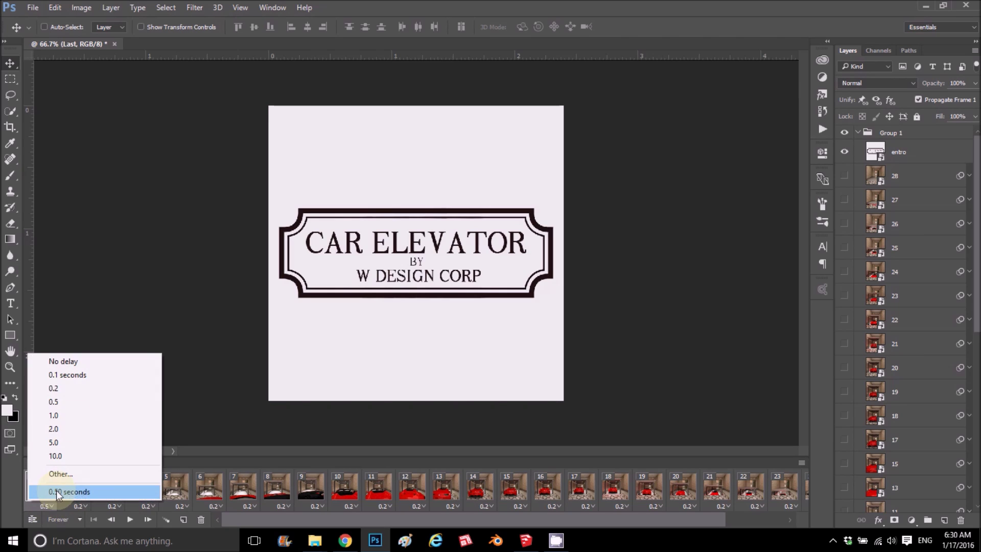
left_click(69, 390)
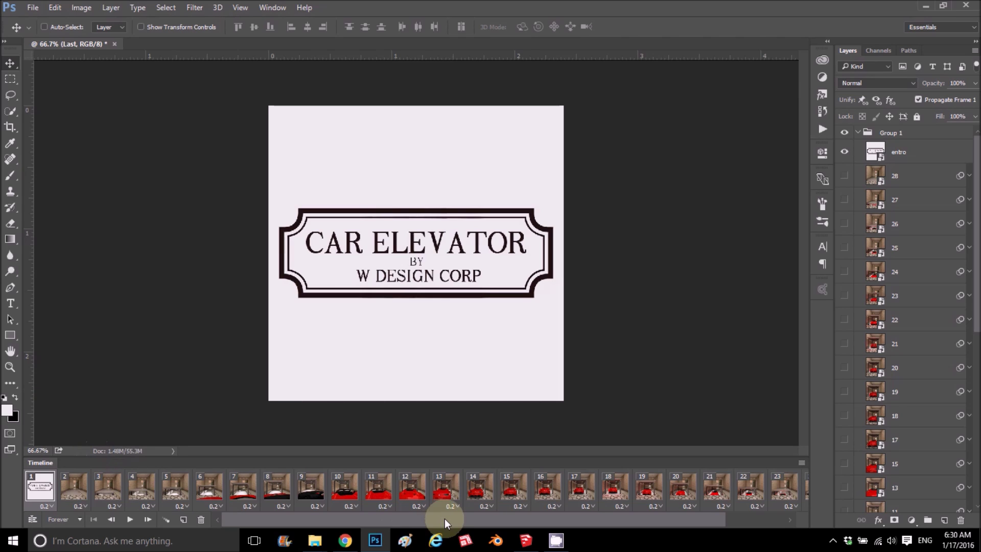
Set the delay of the closing frame 26 to 1.0 second
left_click_drag(443, 525, 755, 495)
left_click(791, 492)
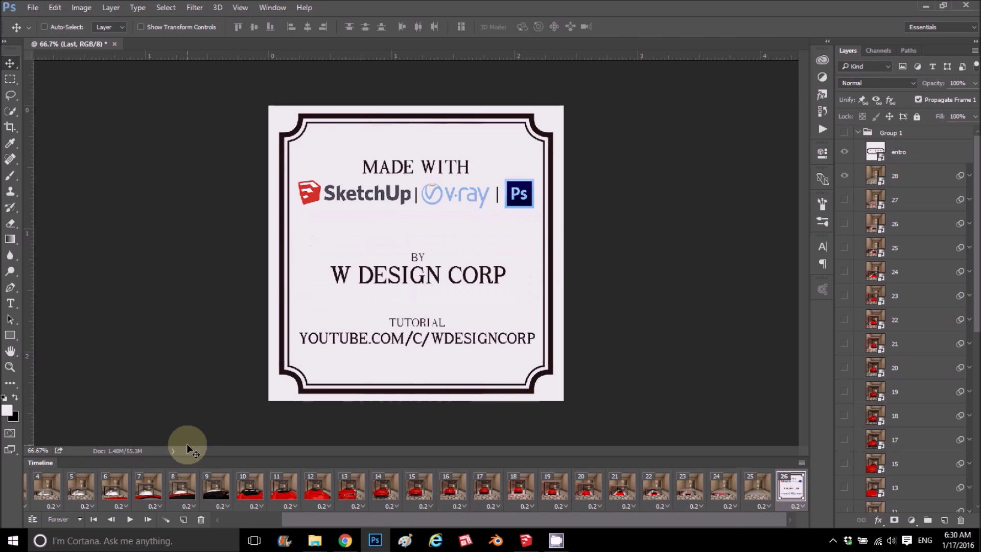
left_click(800, 506)
left_click(817, 416)
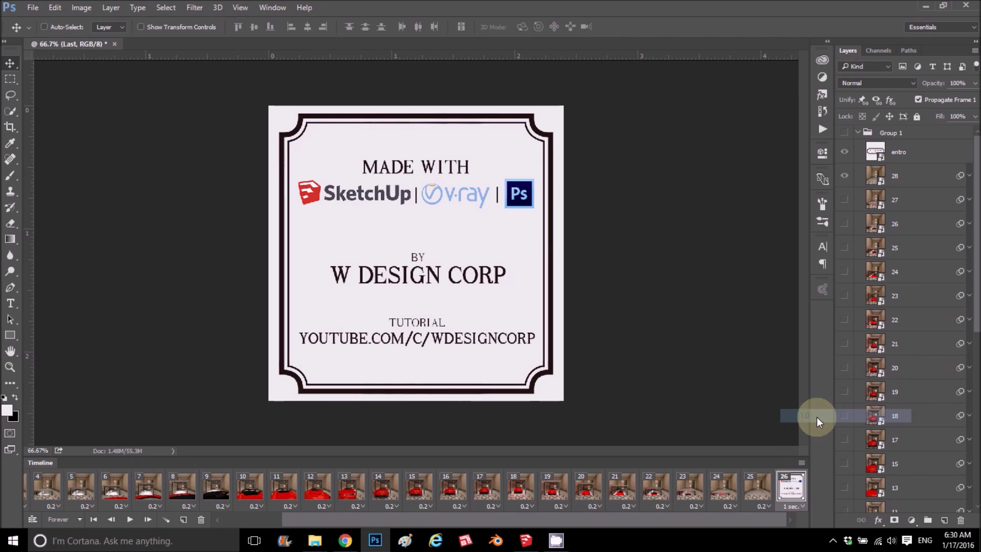
Review a few of the render frames and the closing frame, and return to the start of the frame sequence
left_click(632, 488)
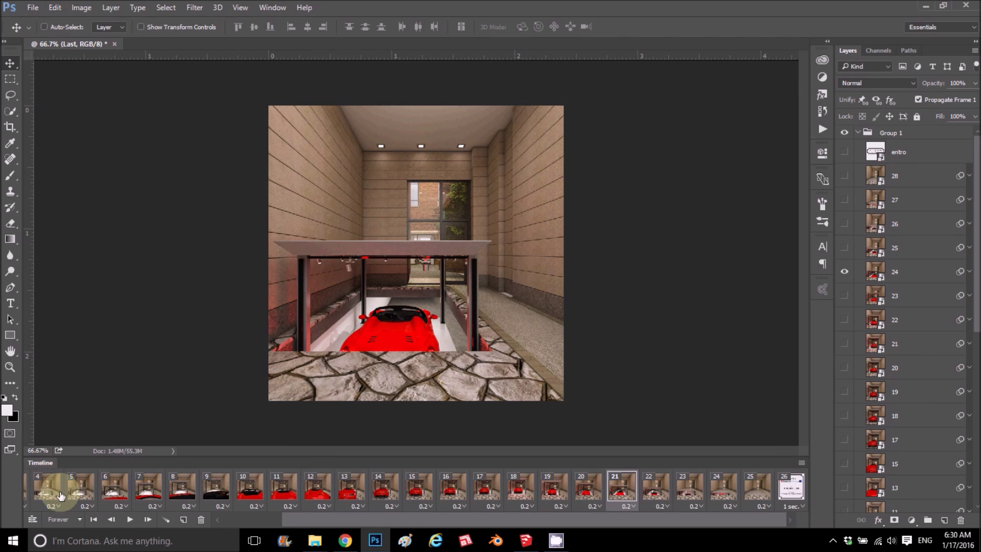
left_click(40, 494)
left_click(27, 495)
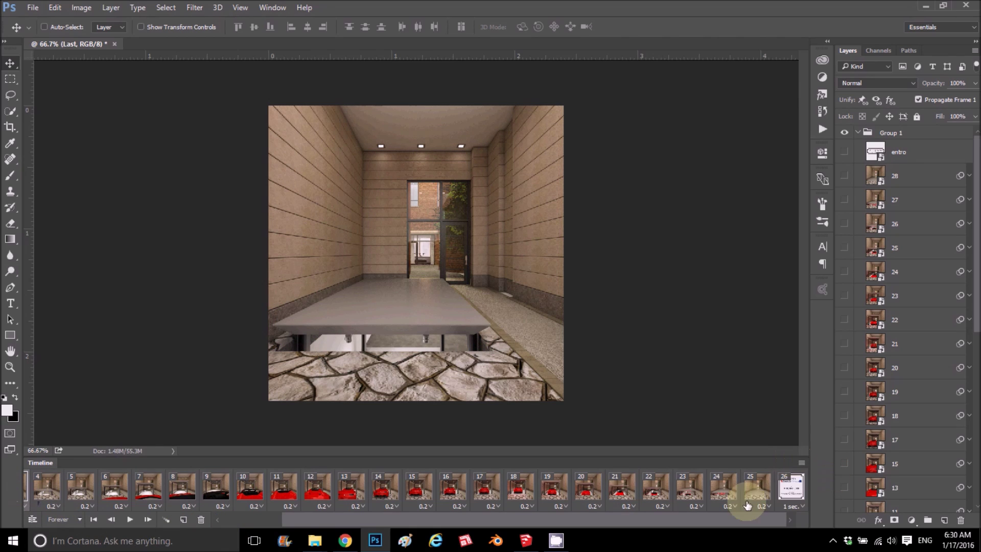
left_click(797, 493)
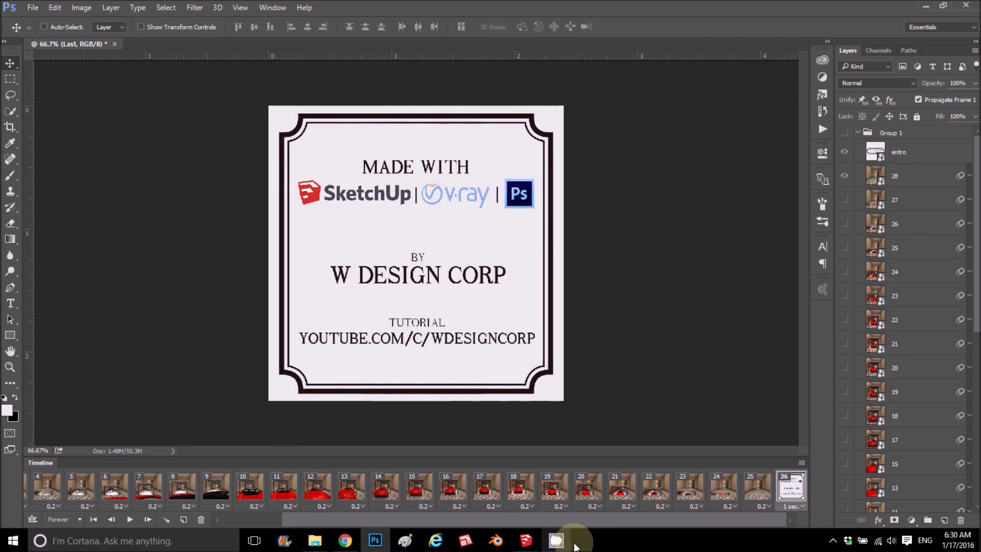
left_click_drag(583, 520, 450, 526)
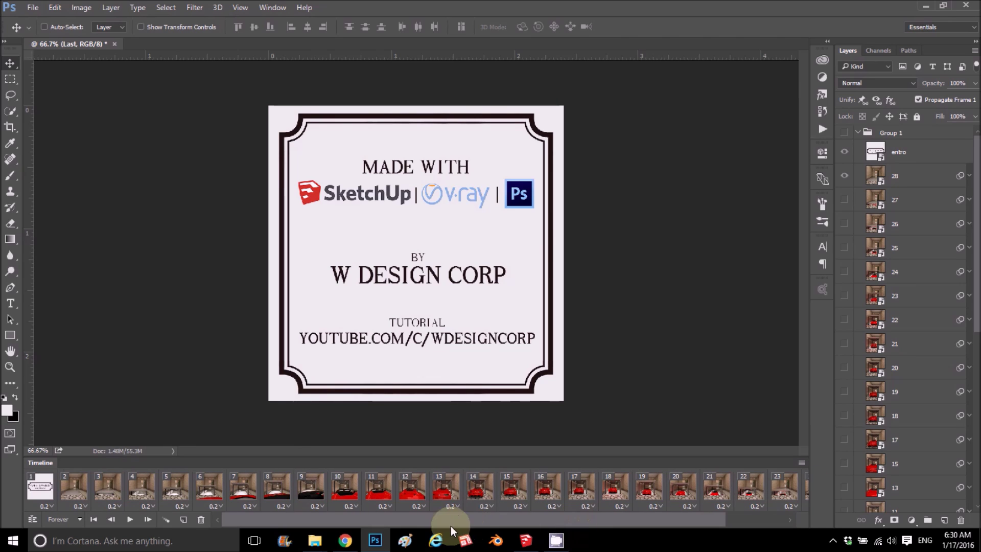
Set the delay of all animation frames to a custom 0.15 seconds
right_click(50, 492)
left_click(149, 508)
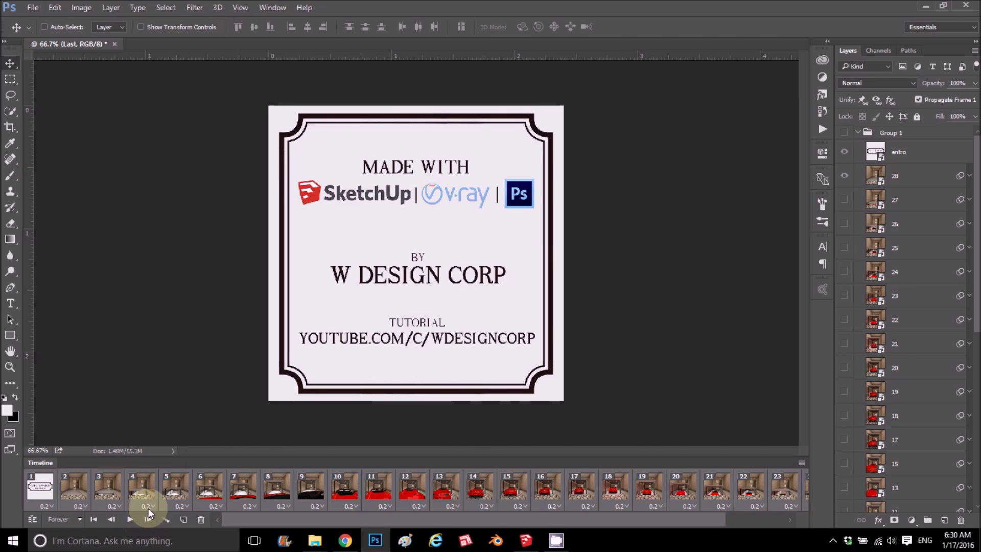
left_click(149, 508)
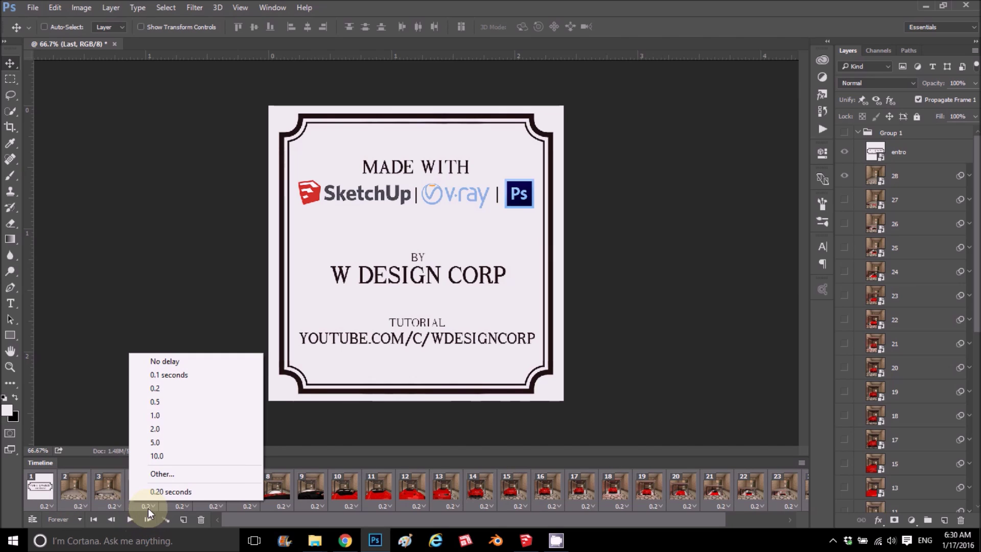
left_click(162, 474)
type(".15")
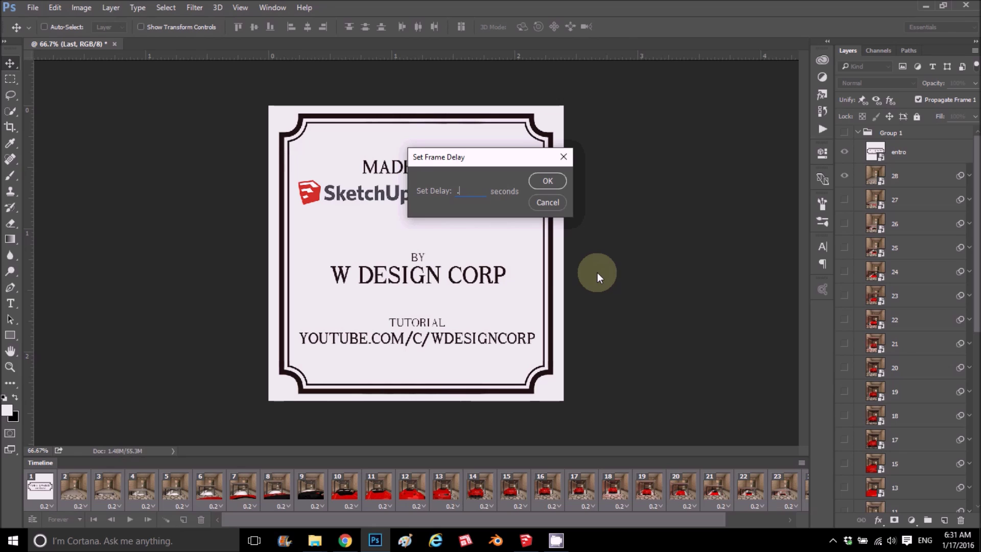
left_click(547, 181)
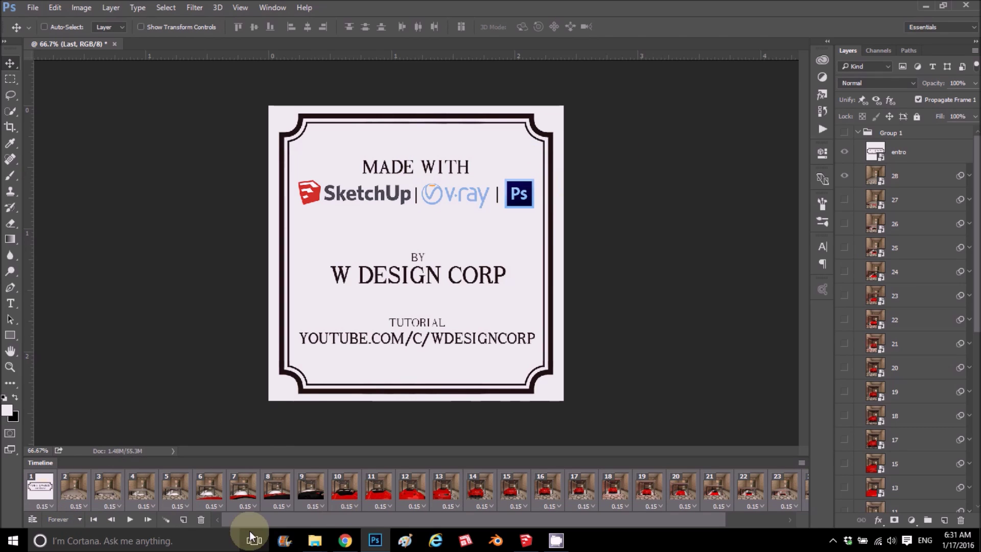
Set the delay of the closing frame 26 to 1.0 second
left_click_drag(332, 519, 619, 506)
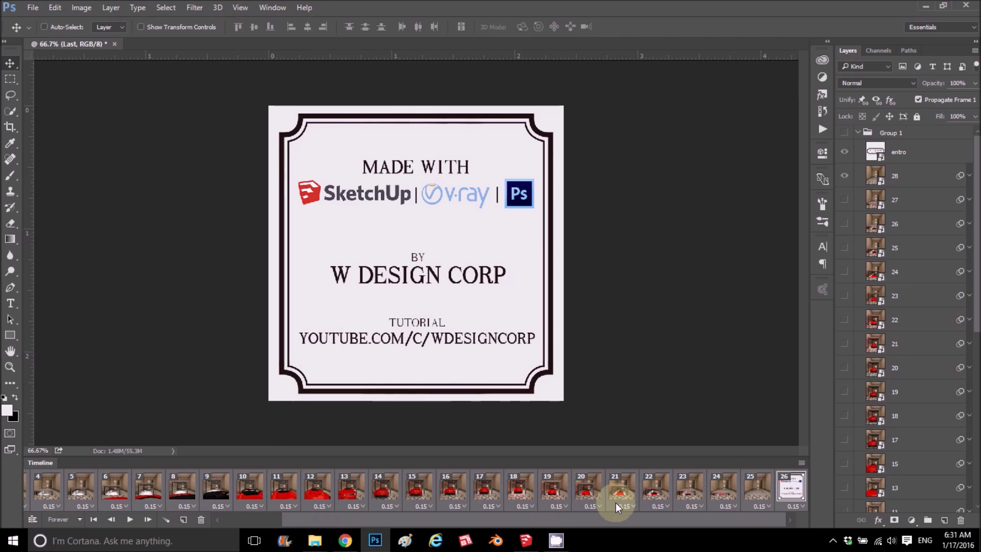
left_click(796, 506)
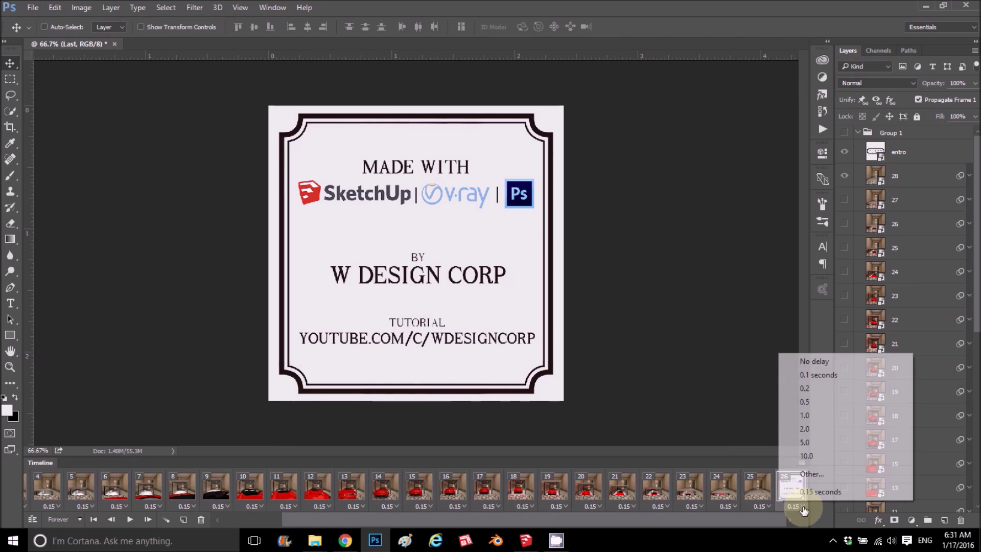
left_click(813, 415)
Play the animation from the first frame to check the timing, and stop the playback
left_click_drag(438, 521, 246, 520)
left_click(40, 485)
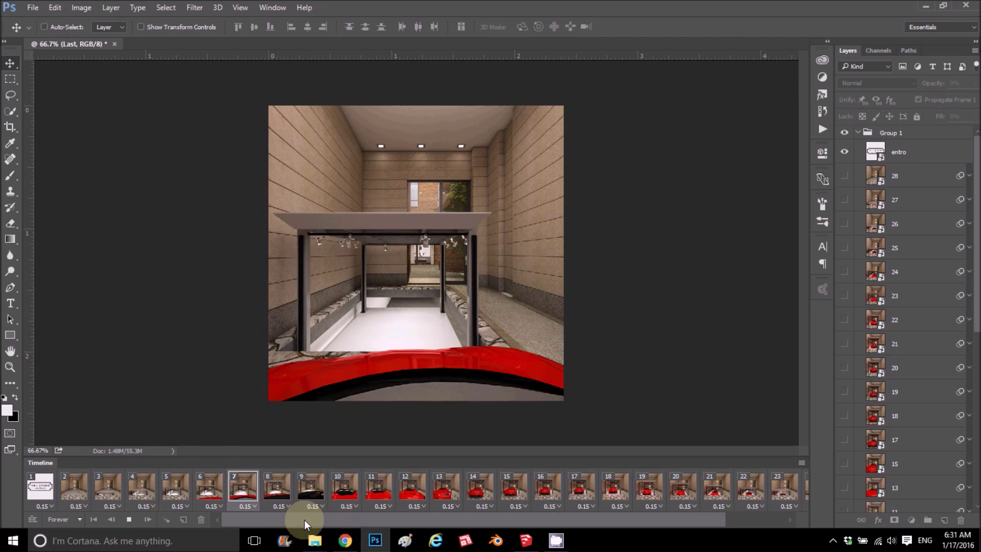
left_click(181, 525)
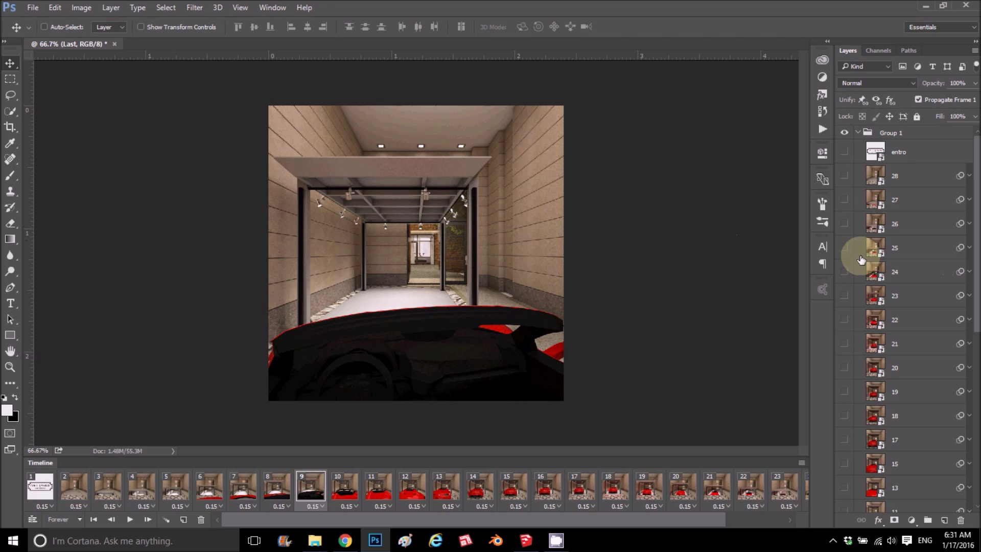
Export the animation with Save for Web in GIF format, as Car.gif in the Rendering folder
left_click(30, 7)
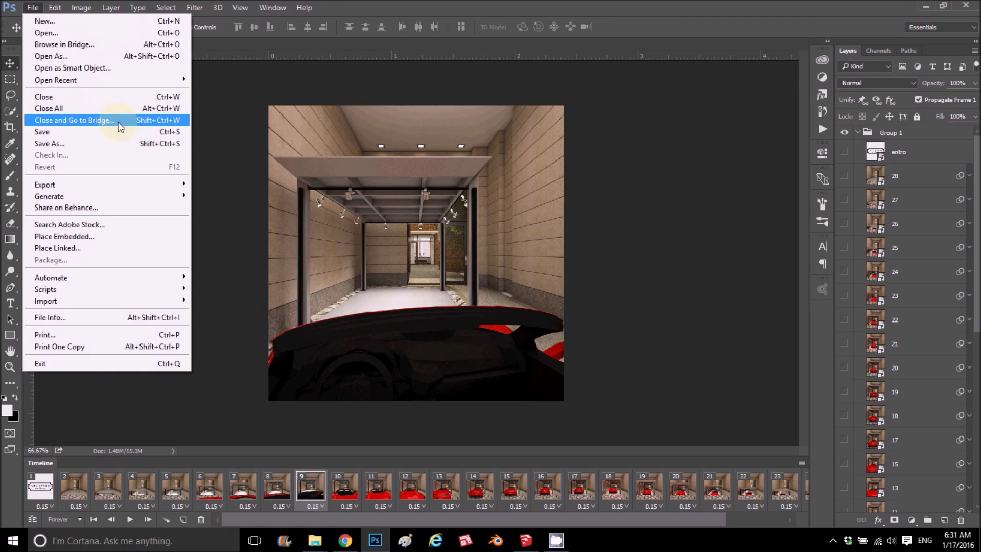
mouse_move(121, 188)
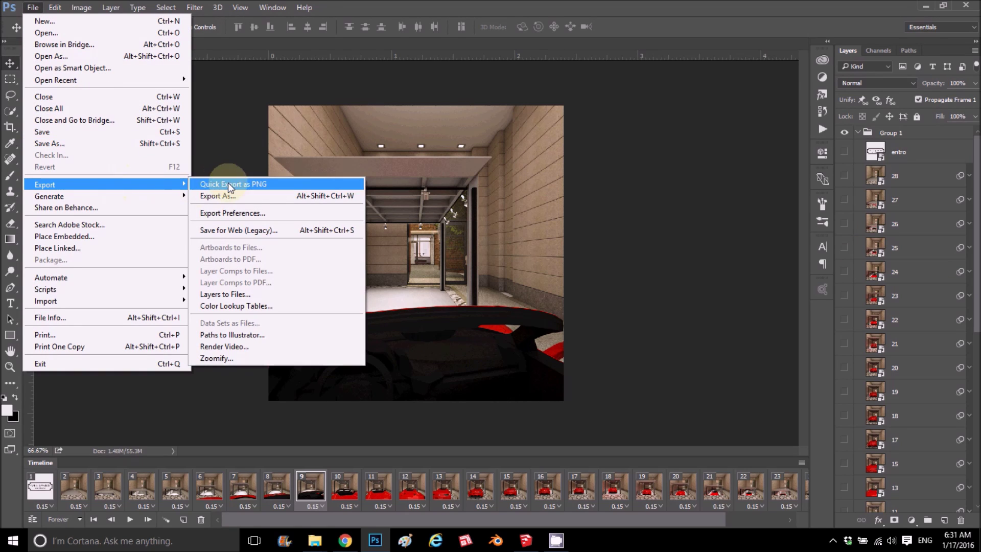
left_click(225, 230)
left_click(699, 84)
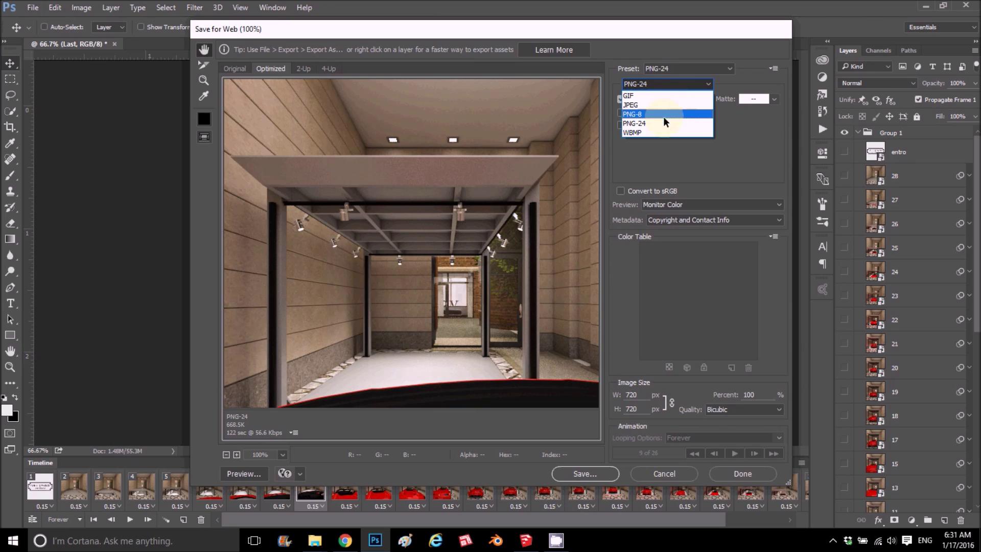
left_click(637, 96)
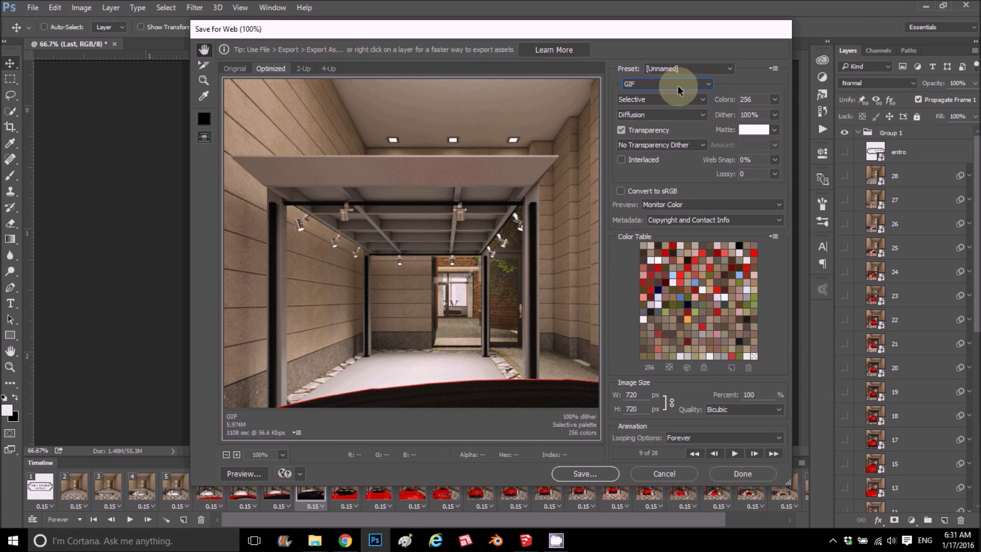
scroll(479, 200, "down", 3)
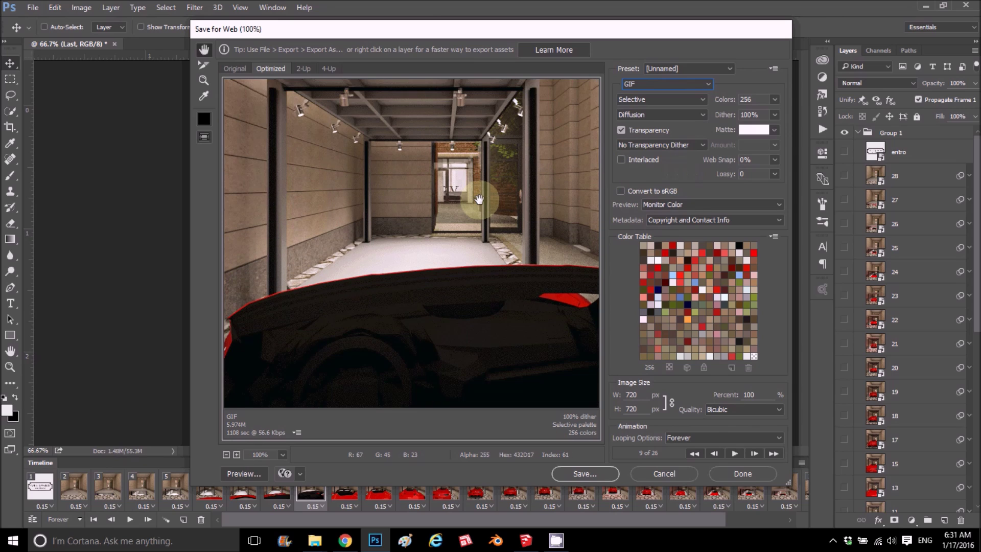
scroll(479, 199, "up", 3)
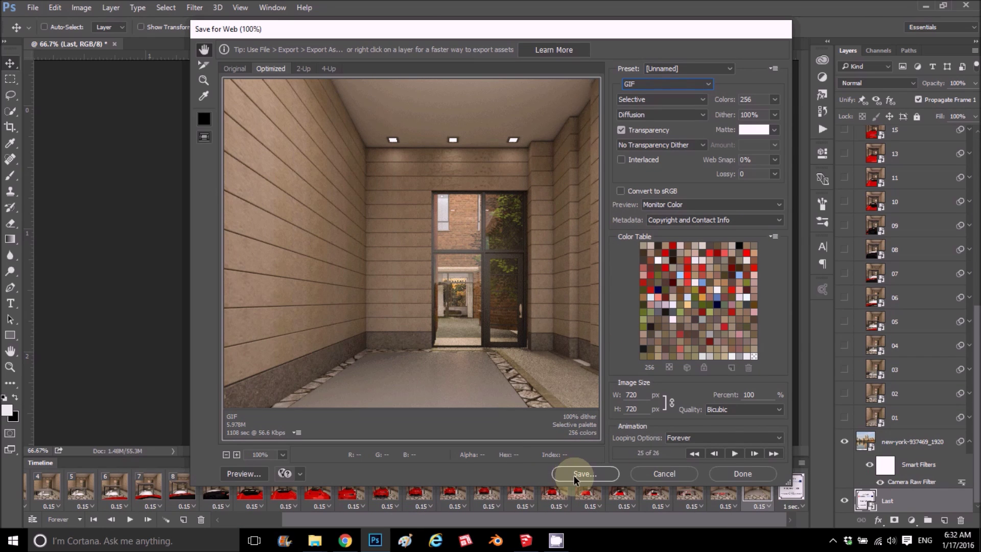
left_click(576, 476)
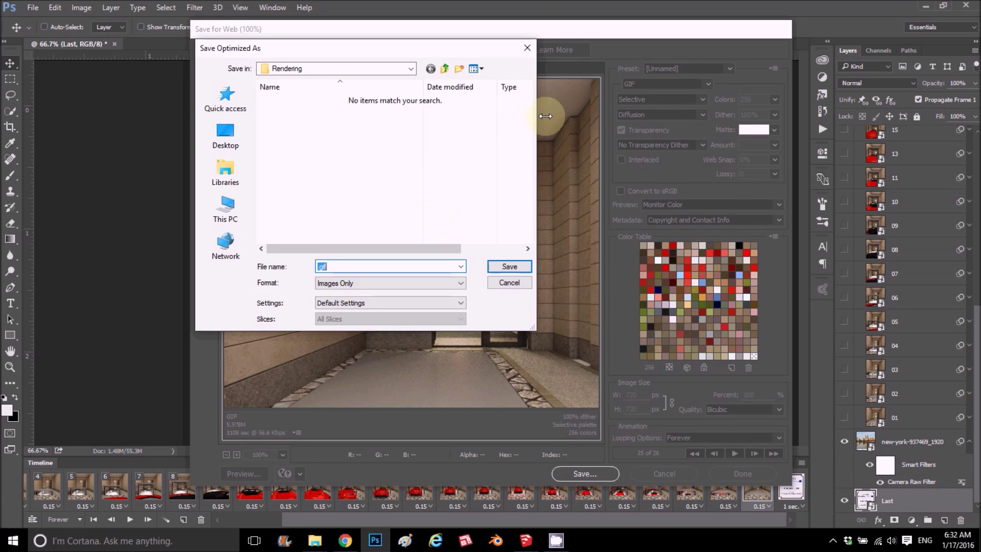
left_click(527, 49)
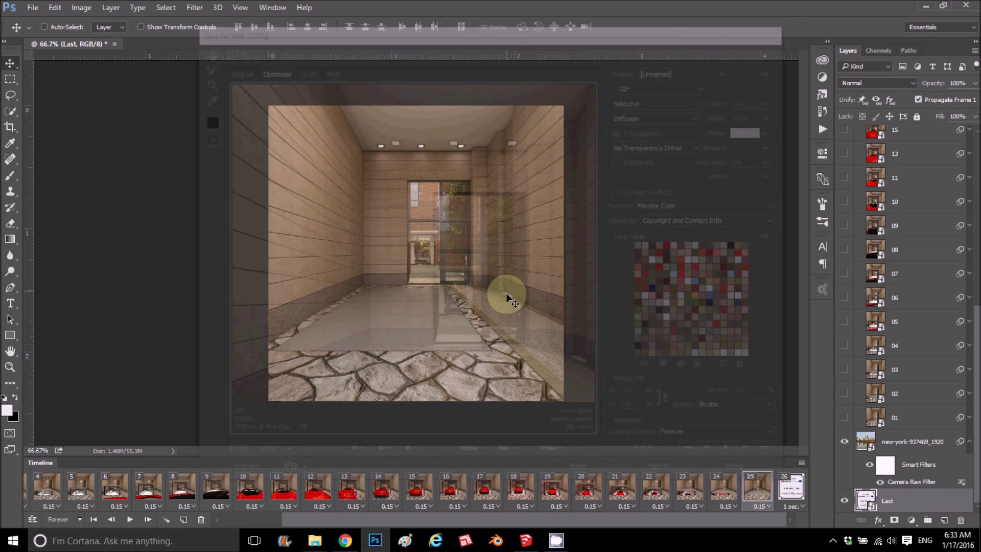
Switch to File Explorer and open the exported Car.gif from the Rendering folder to view it
left_click(556, 541)
left_click(774, 176)
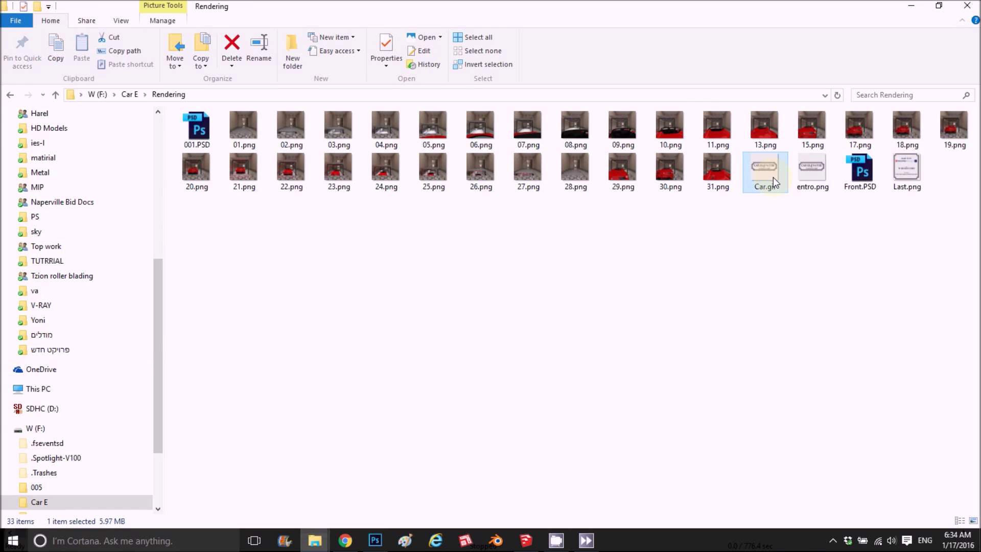
double_click(767, 174)
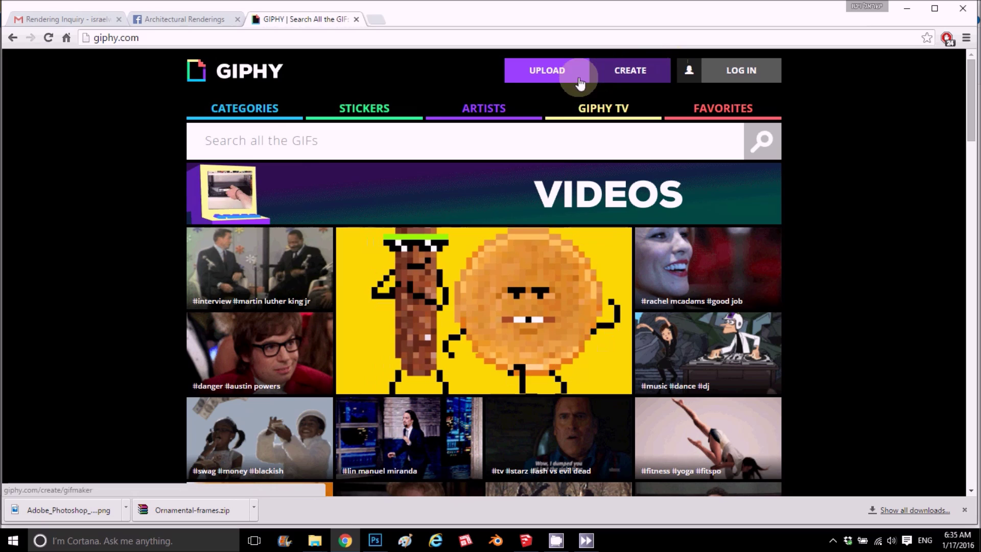
On the Giphy website in Chrome, choose Car.gif from the Car E > Rendering folder on drive F for upload
left_click(544, 68)
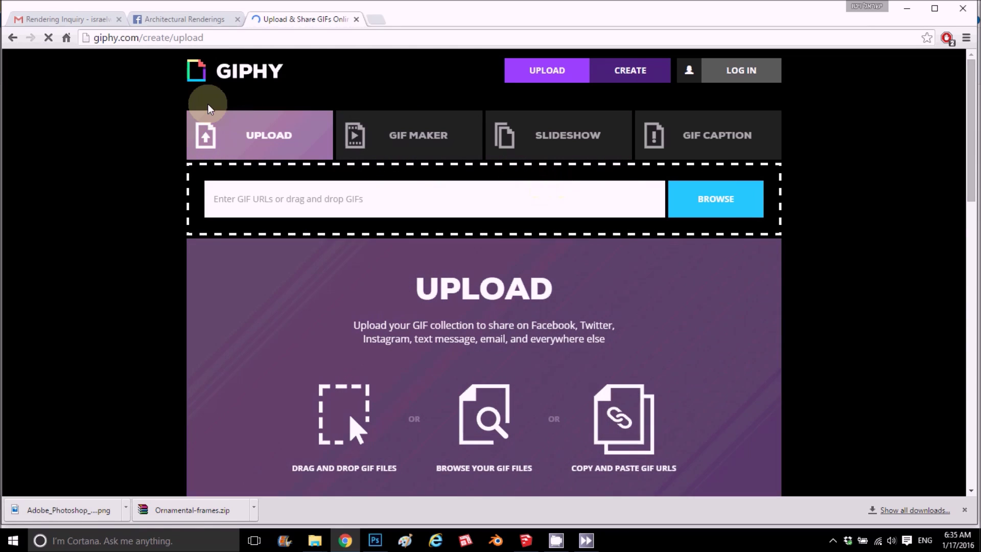
left_click(702, 203)
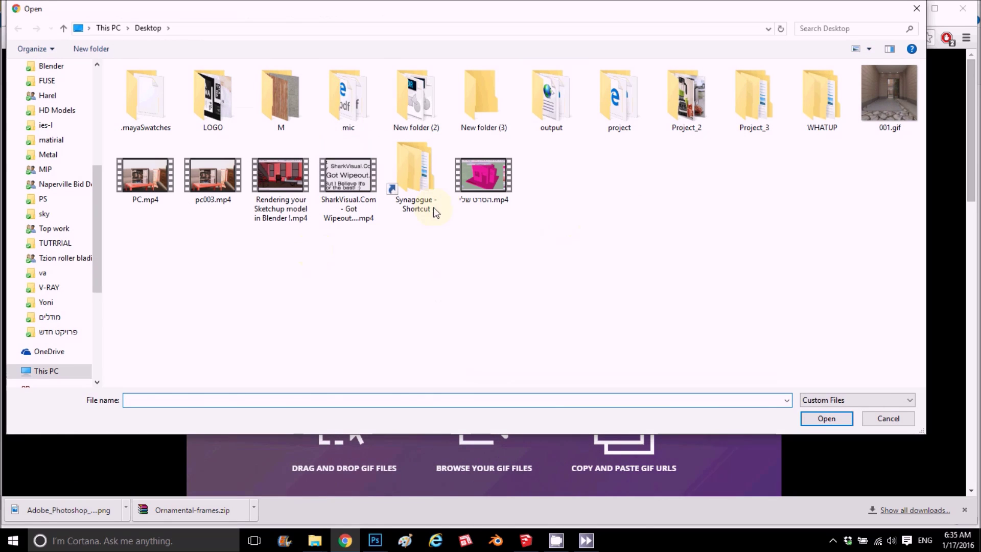
scroll(82, 255, "down", 2)
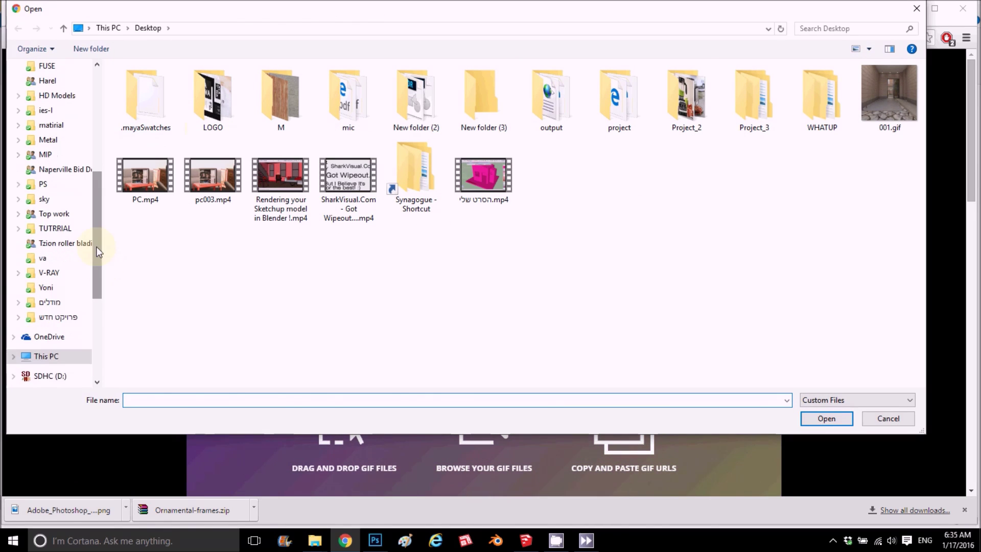
left_click(43, 336)
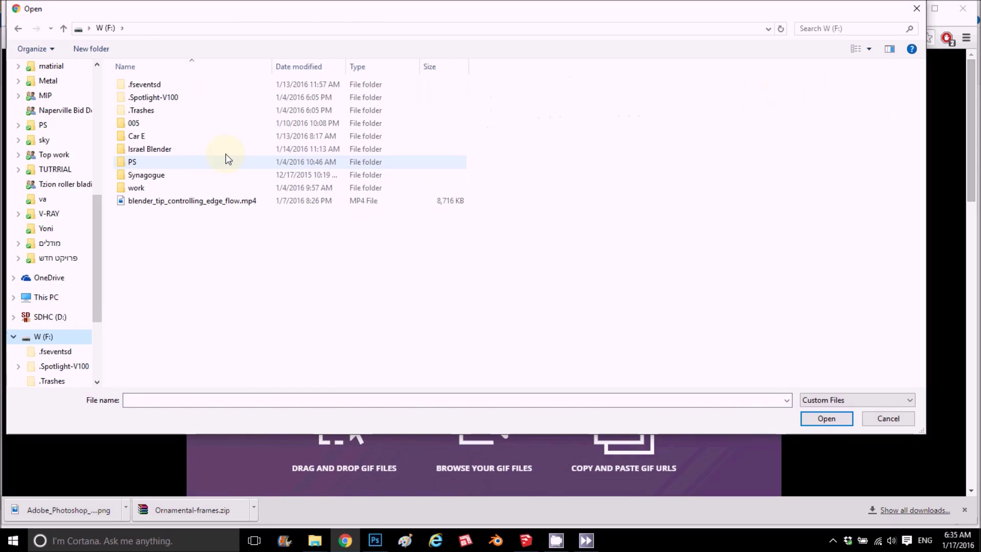
double_click(155, 136)
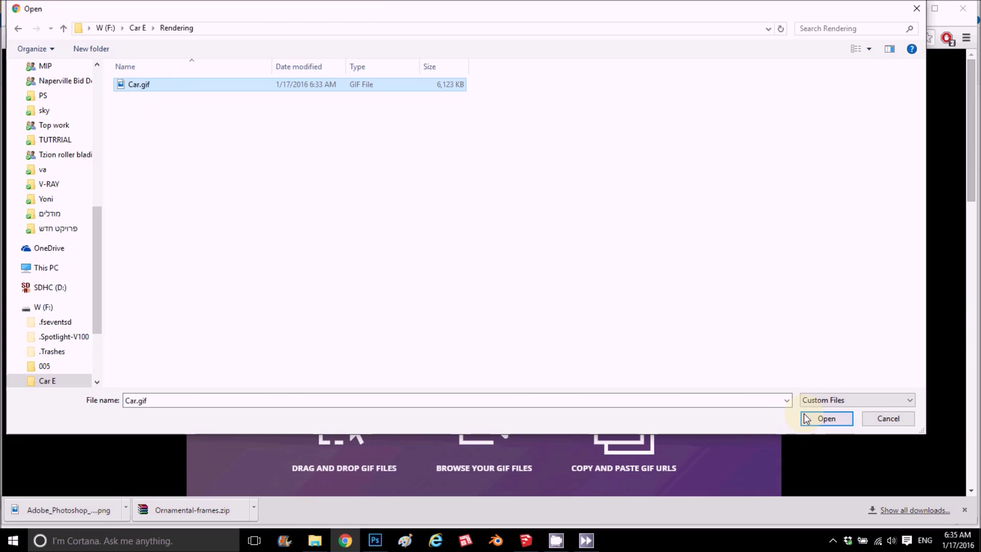
left_click(824, 418)
Tag the GIF with "car elevator" and upload it to Giphy
scroll(683, 256, "down", 2)
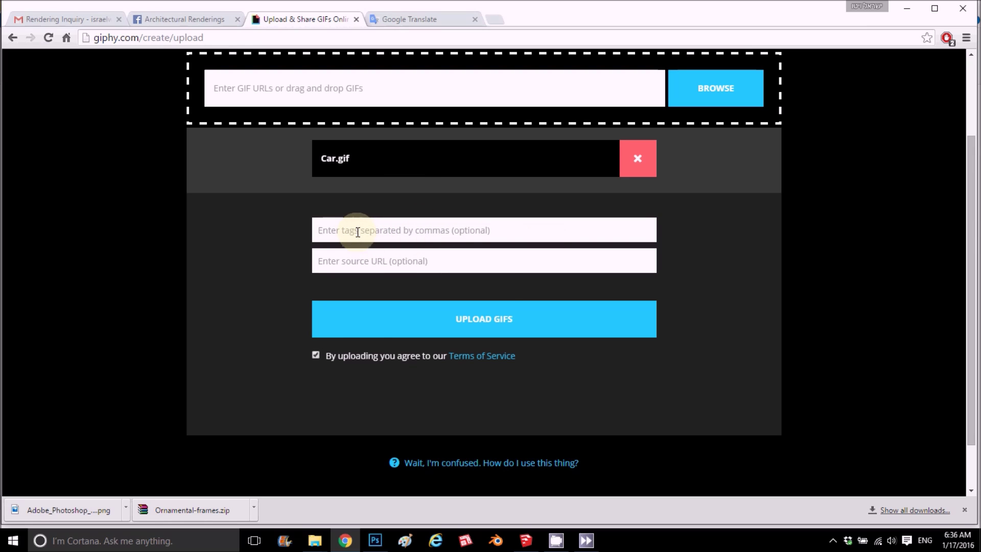
right_click(377, 228)
left_click(390, 303)
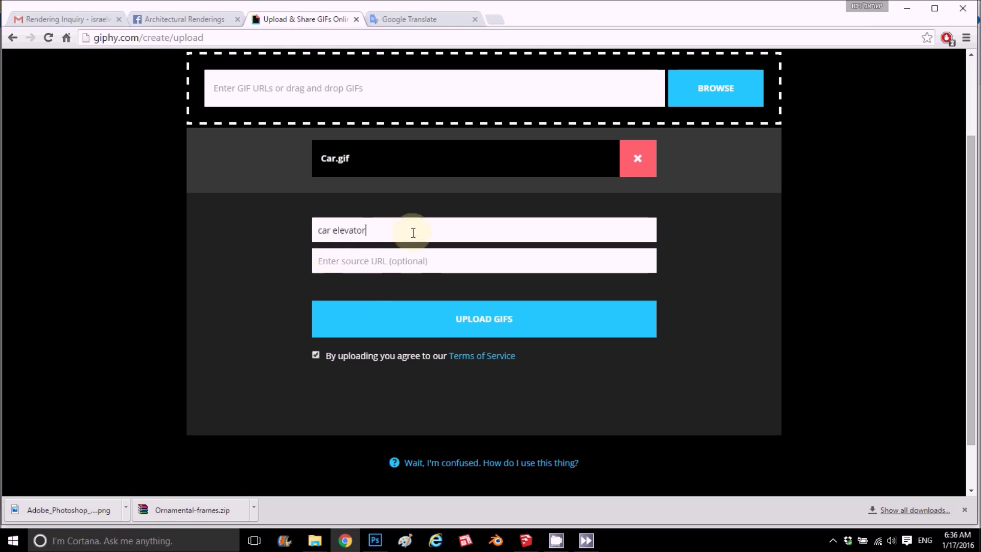
left_click(435, 327)
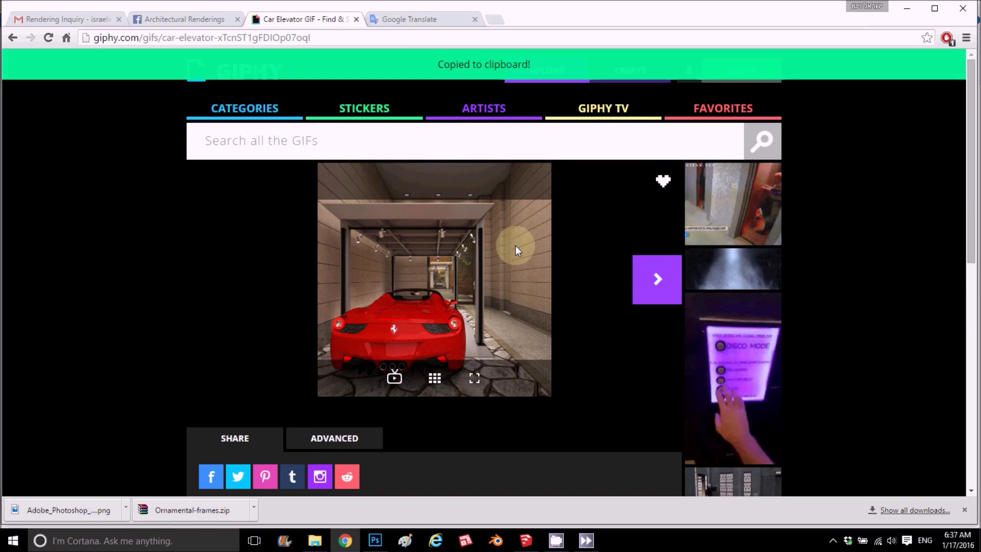
Open the uploaded GIF image in its own browser tab and copy its direct giphy.gif address
scroll(509, 253, "down", 1)
right_click(460, 198)
left_click(483, 205)
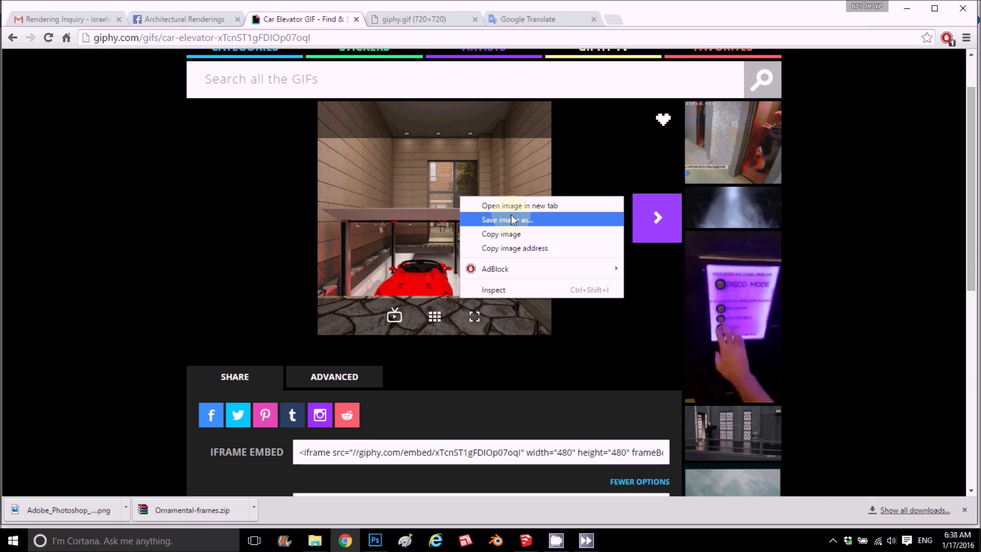
left_click(393, 18)
left_click(392, 36)
key("ctrl+c")
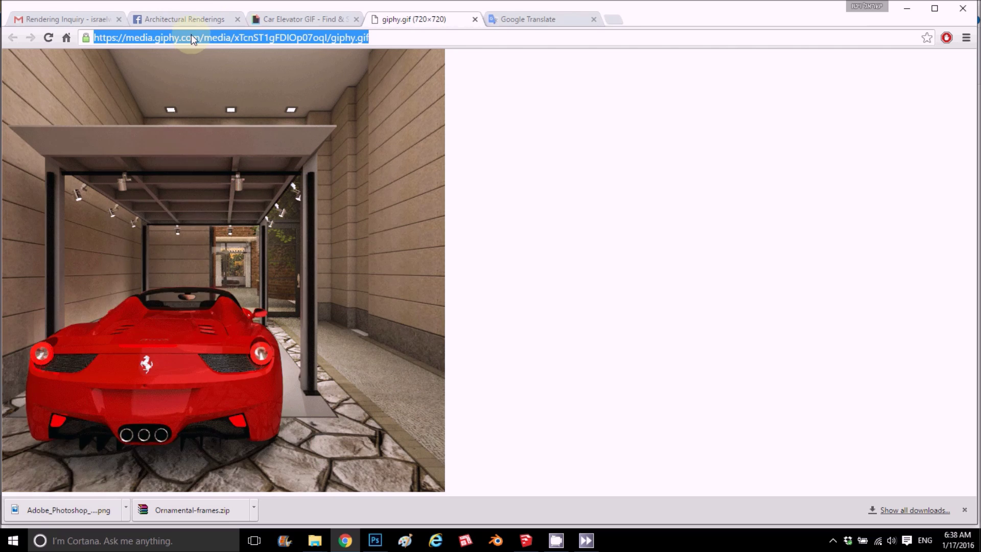
Post the copied GIF address on the Architectural Renderings Facebook page in place of the embed code, without the Giphy link preview
left_click(200, 20)
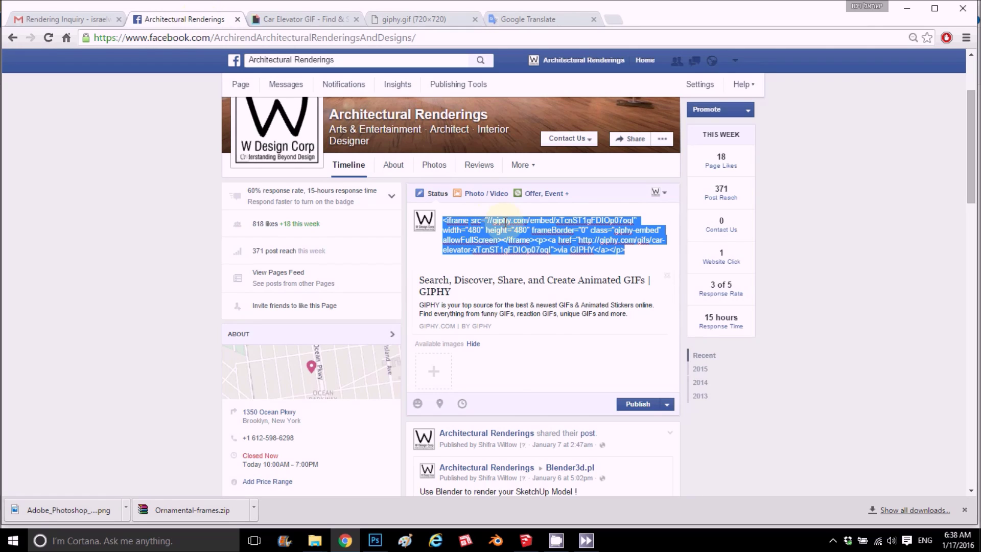
right_click(505, 221)
left_click(574, 257)
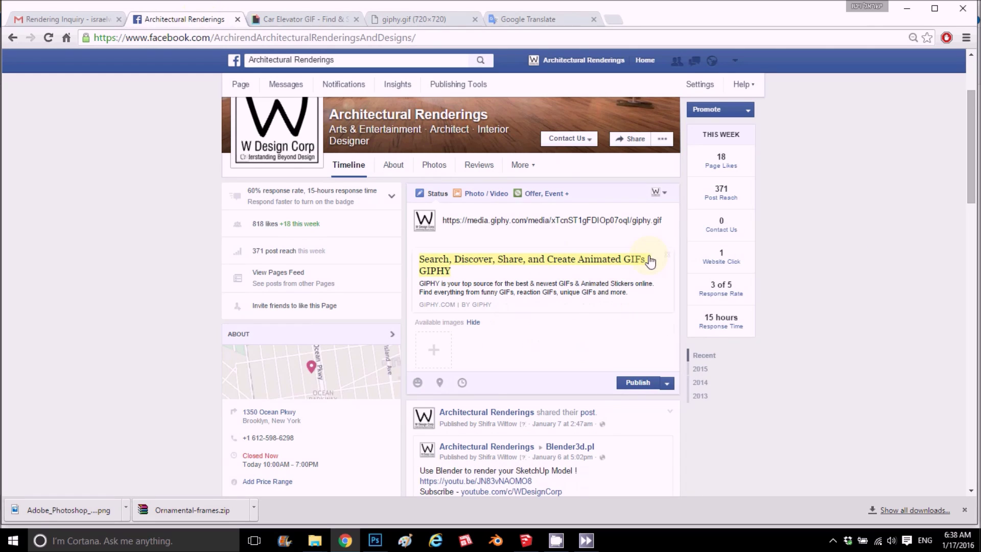
left_click(667, 255)
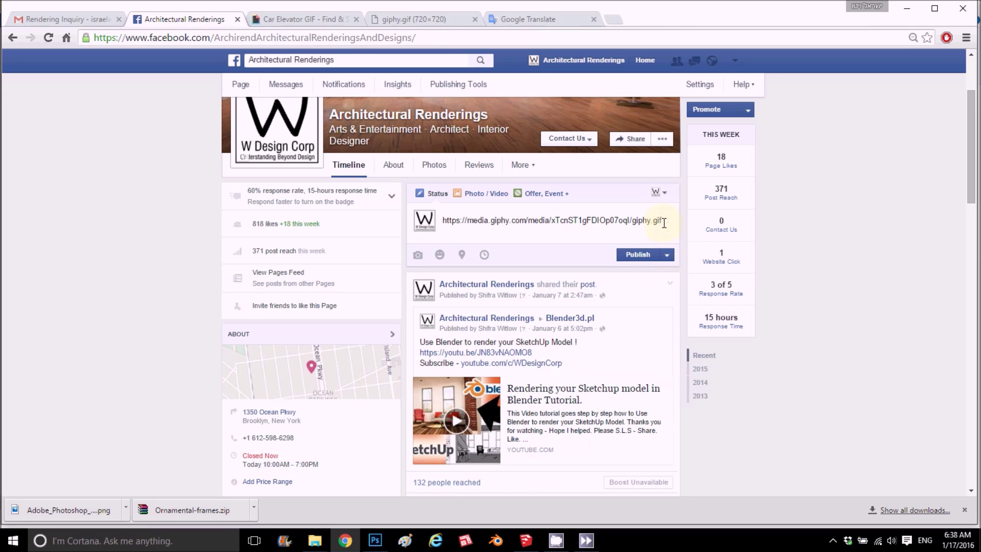
left_click_drag(662, 220, 380, 223)
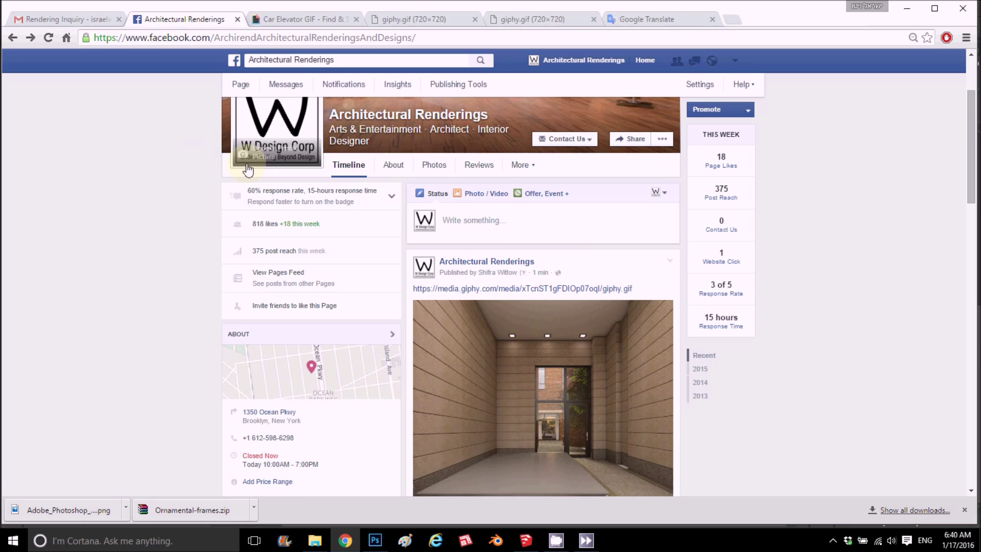
Look over the published GIF post and the videos on the W Design Corp YouTube channel
scroll(495, 236, "down", 2)
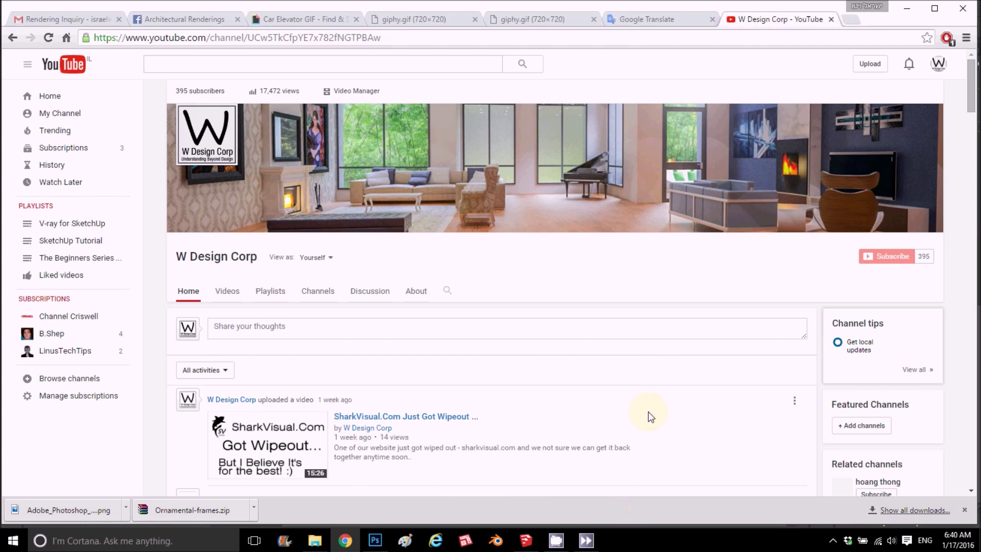
scroll(638, 360, "down", 4)
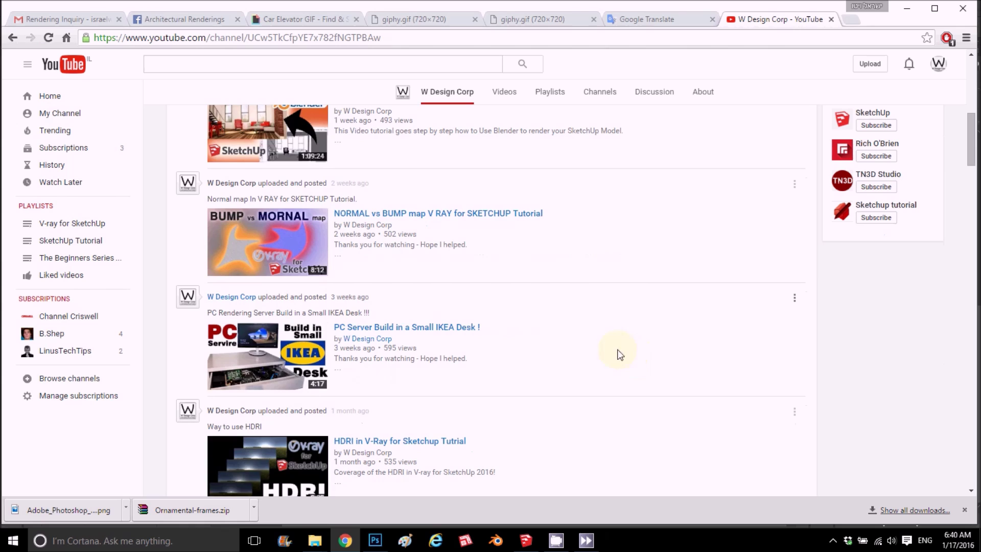